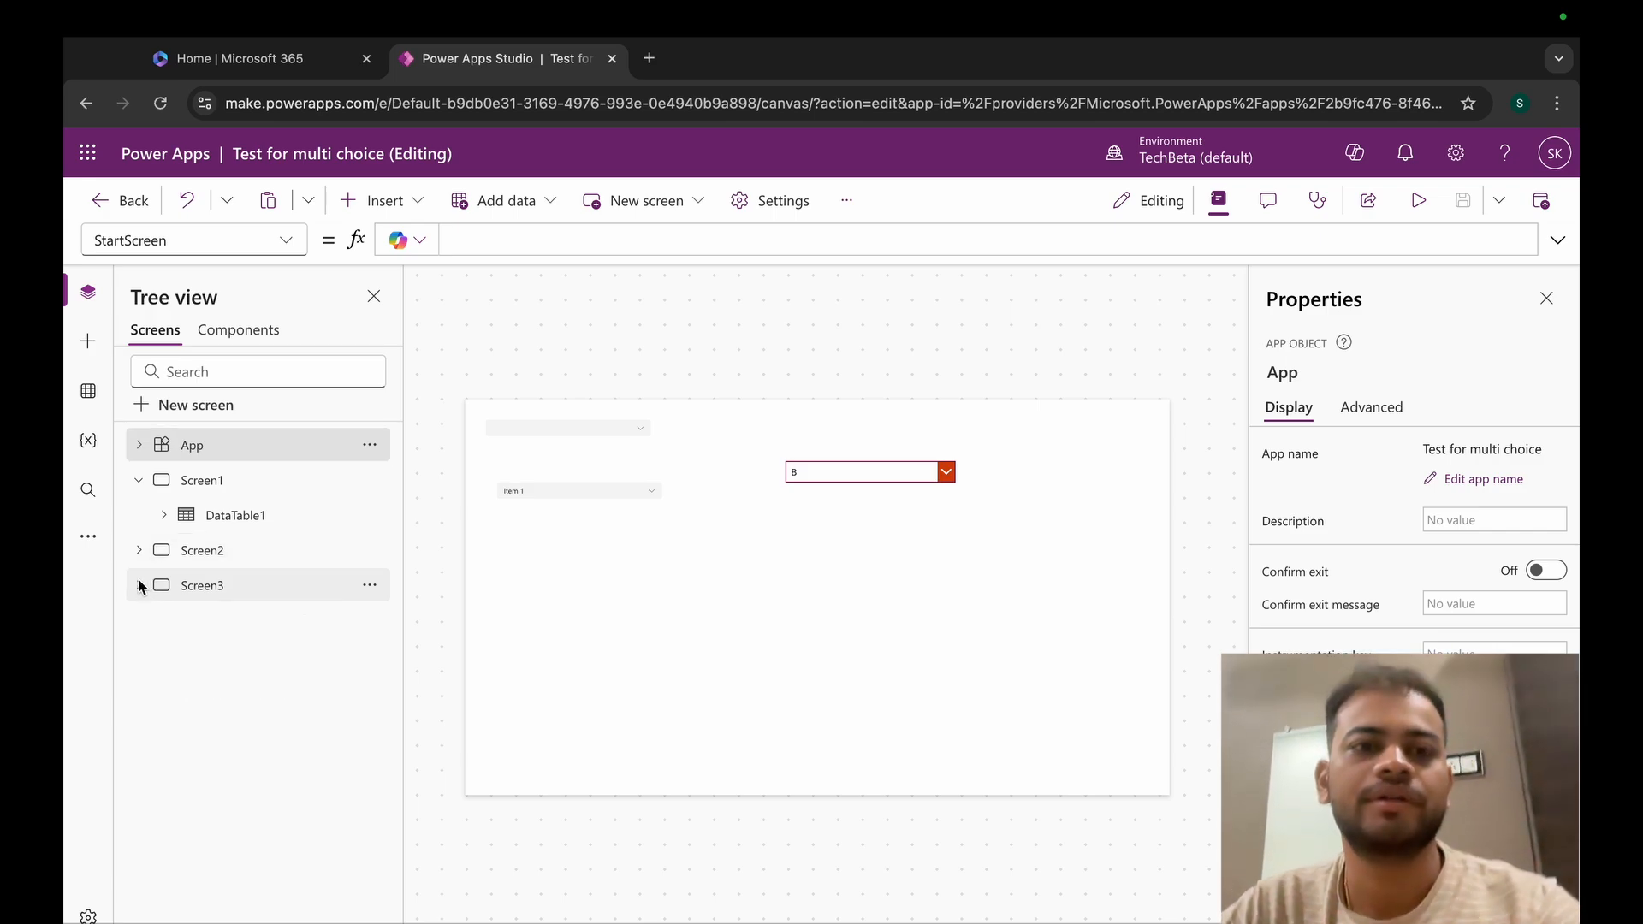
# - Delete Screen3 and Screen2 from the app
pyautogui.click(226, 594)
pyautogui.click(370, 585)
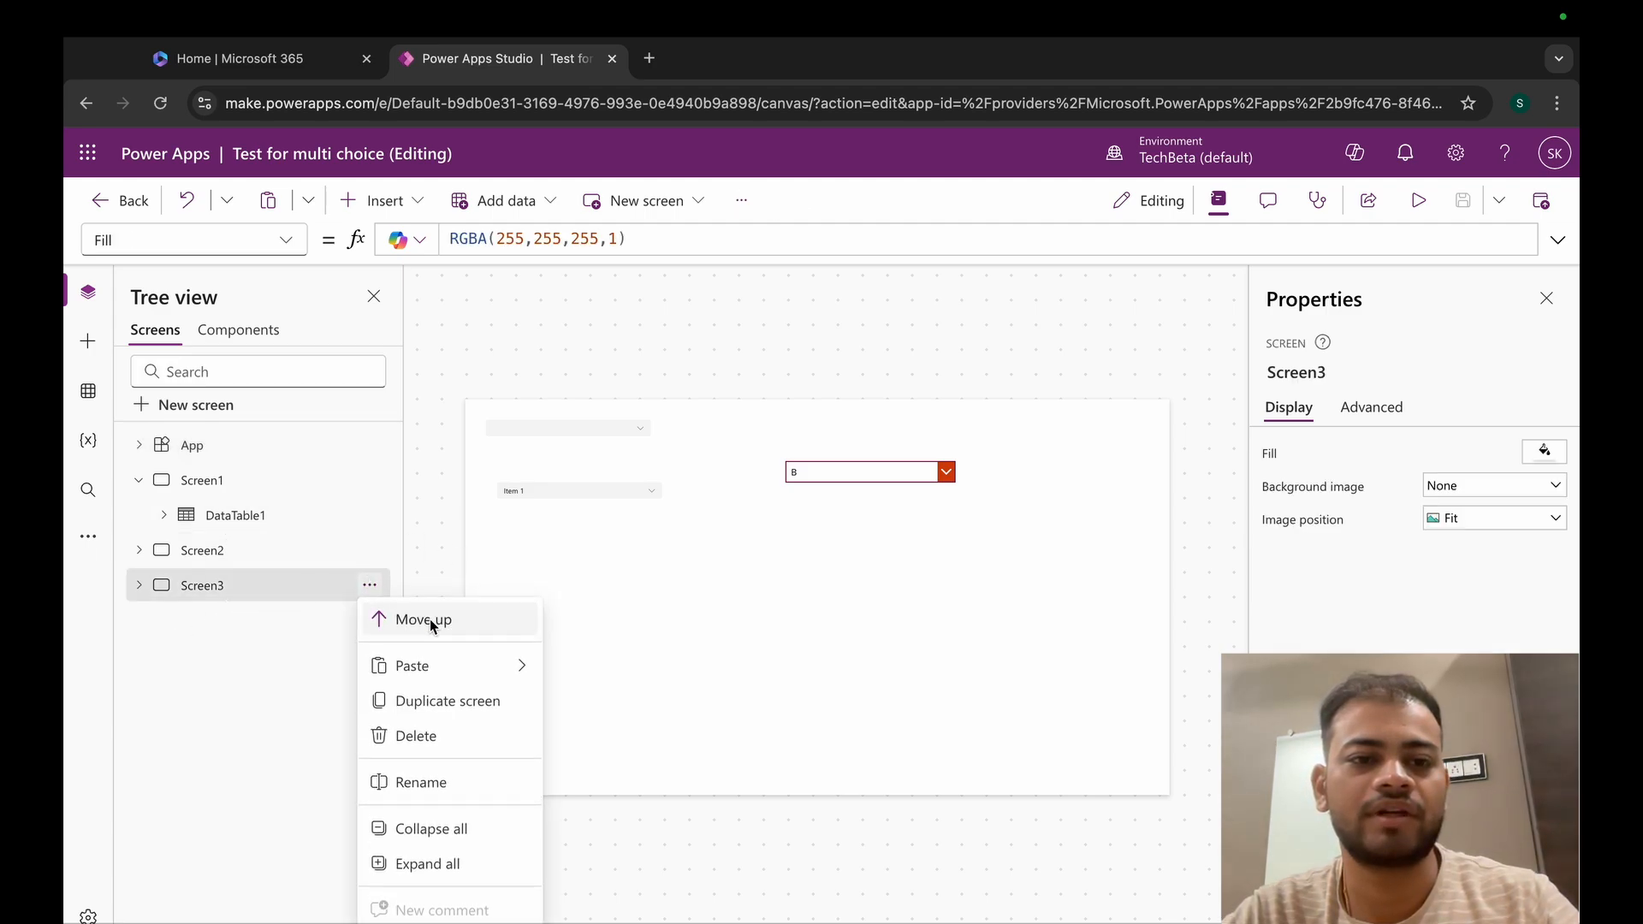
pyautogui.click(447, 734)
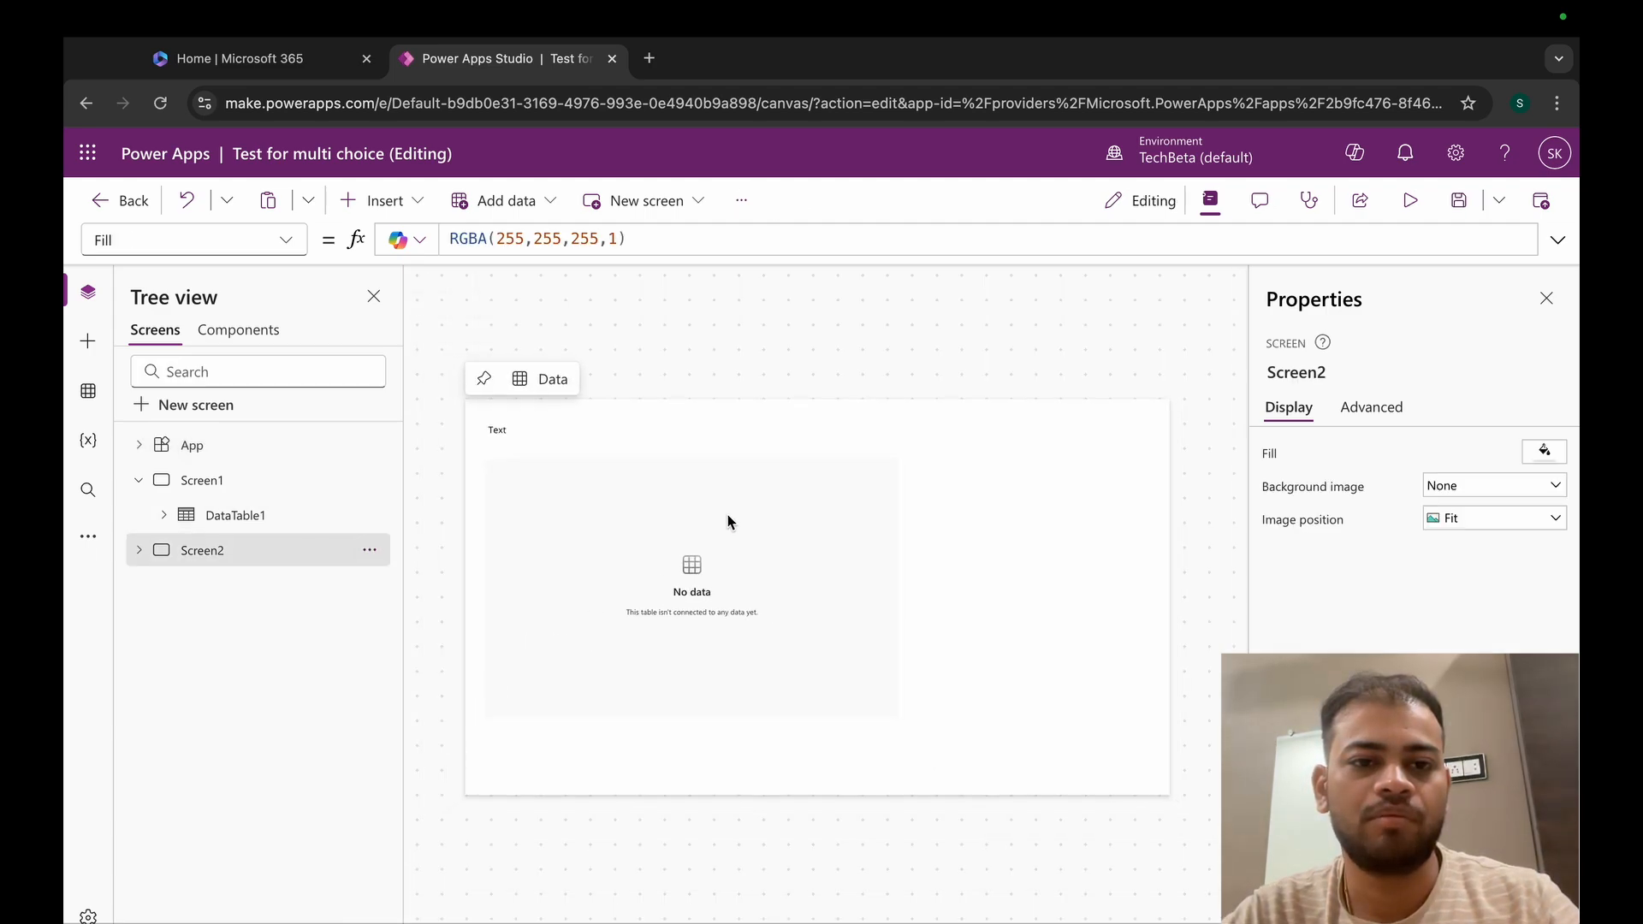
pyautogui.click(367, 551)
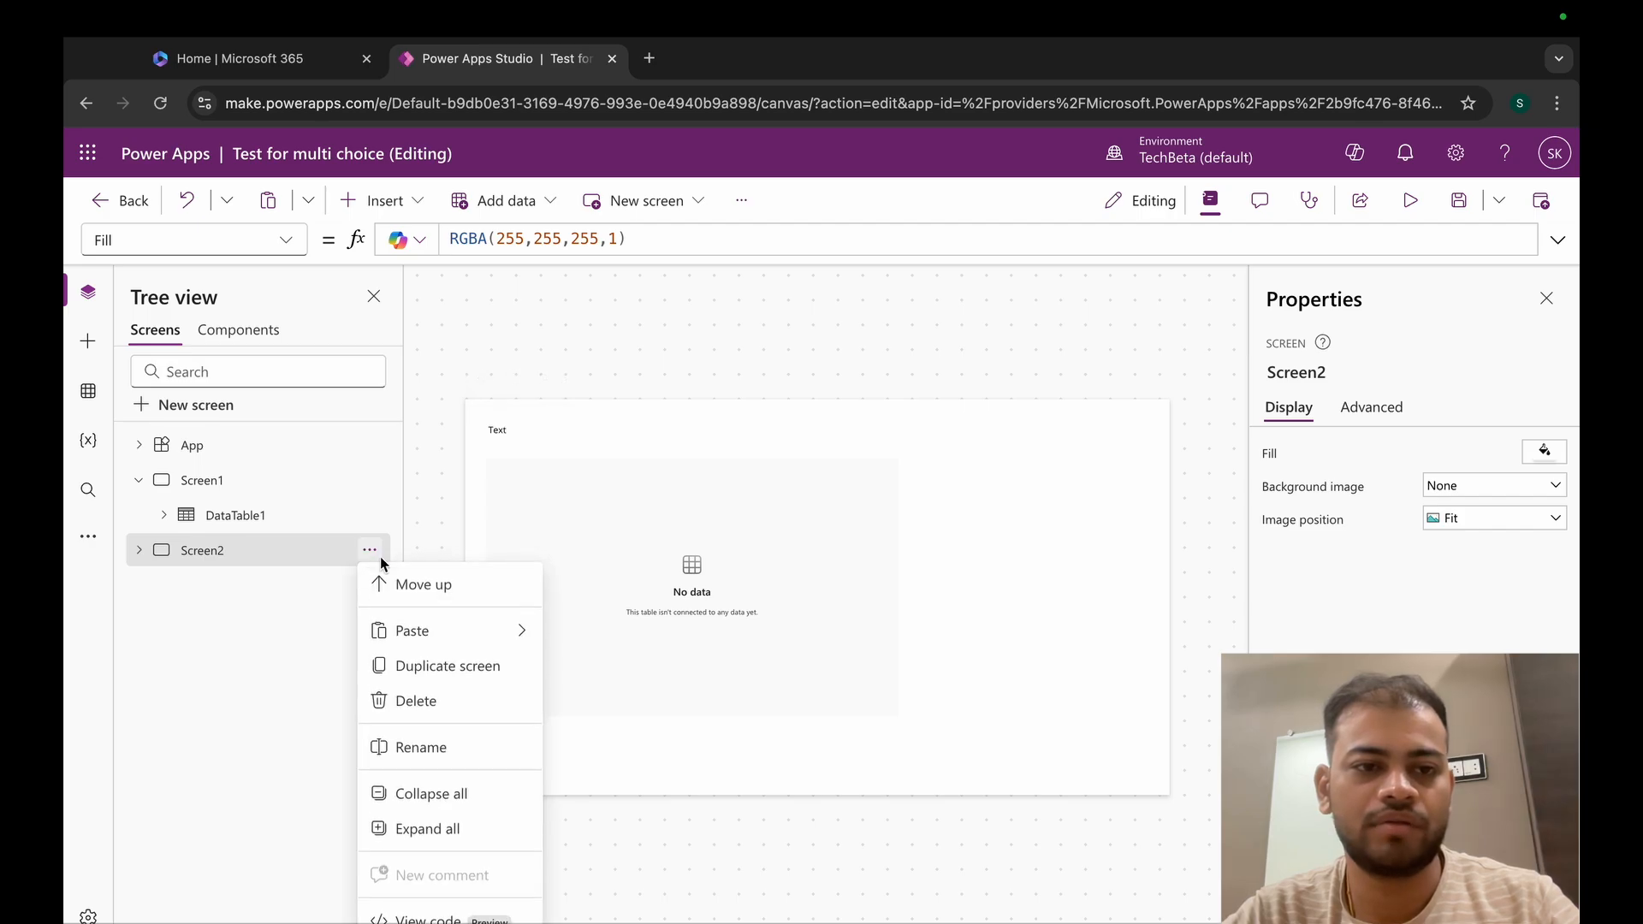
pyautogui.click(413, 700)
# - Collapse Screen1 in the screen tree and add a new blank screen to the app
pyautogui.click(137, 483)
pyautogui.click(203, 406)
pyautogui.click(359, 466)
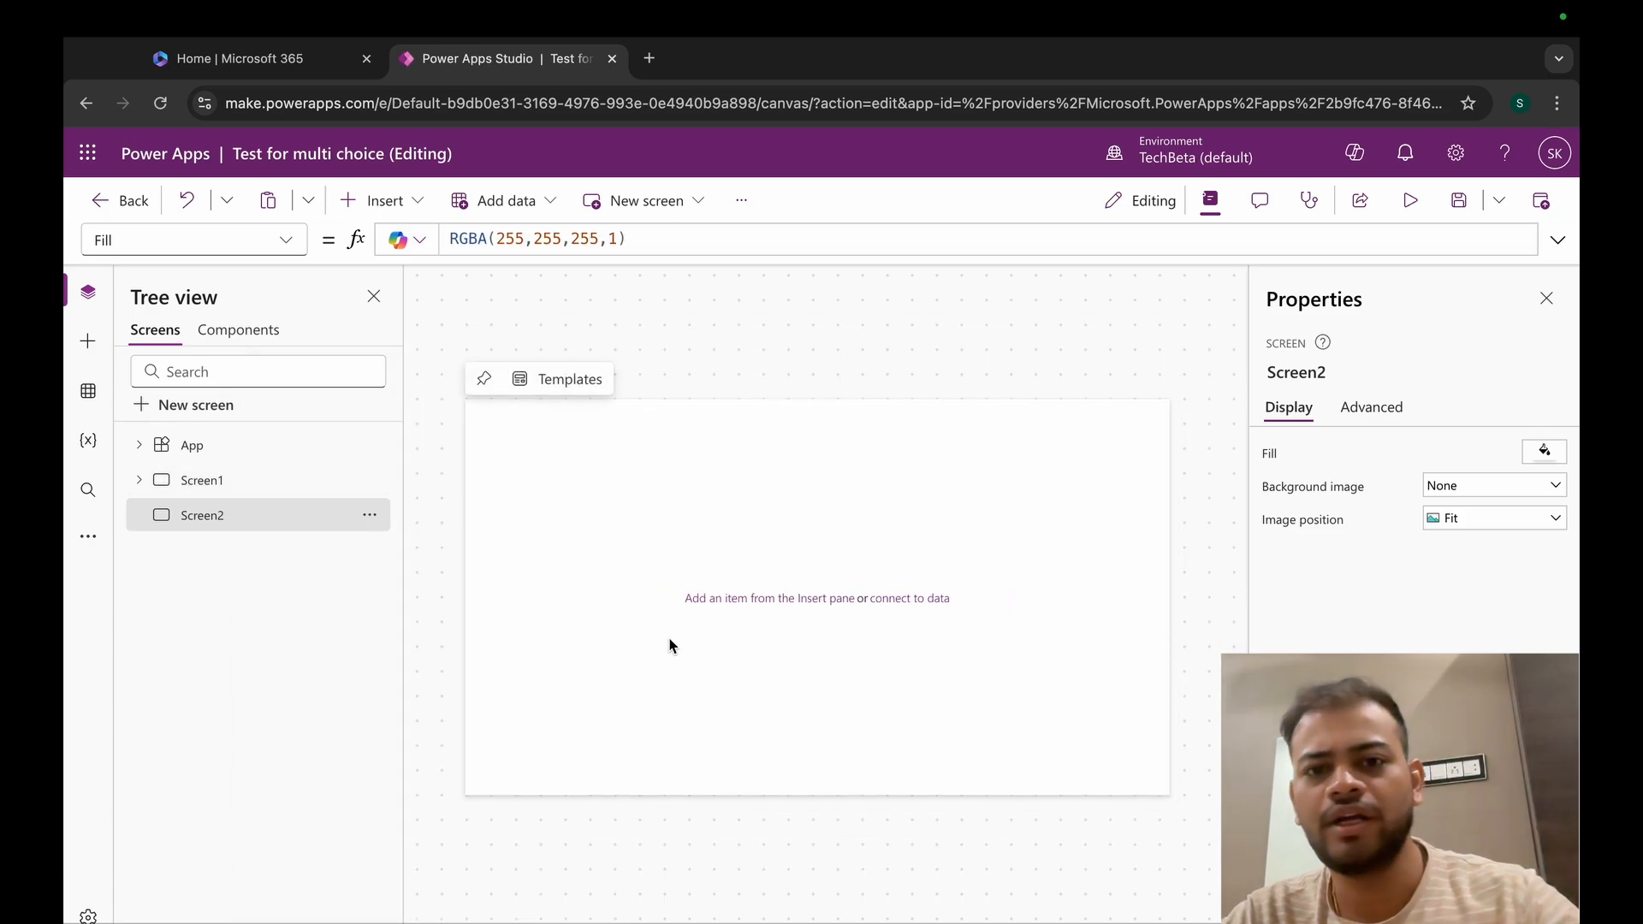
pyautogui.press('F2')
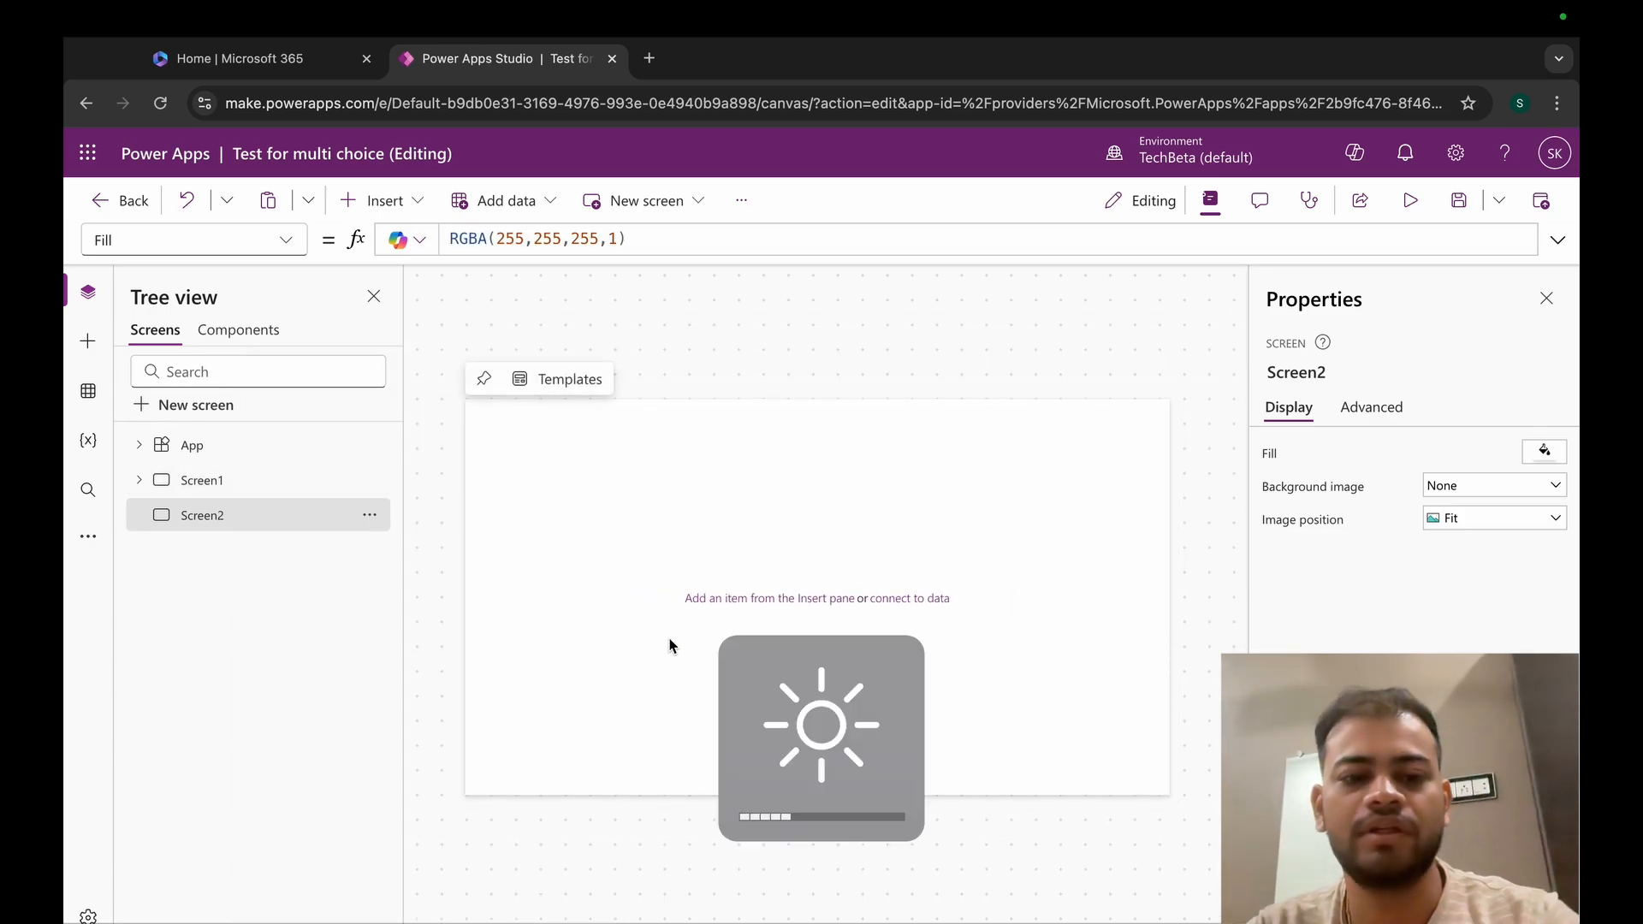
# - Insert a modern Dropdown control on the new screen without a data source and move it slightly down and right
pyautogui.click(392, 208)
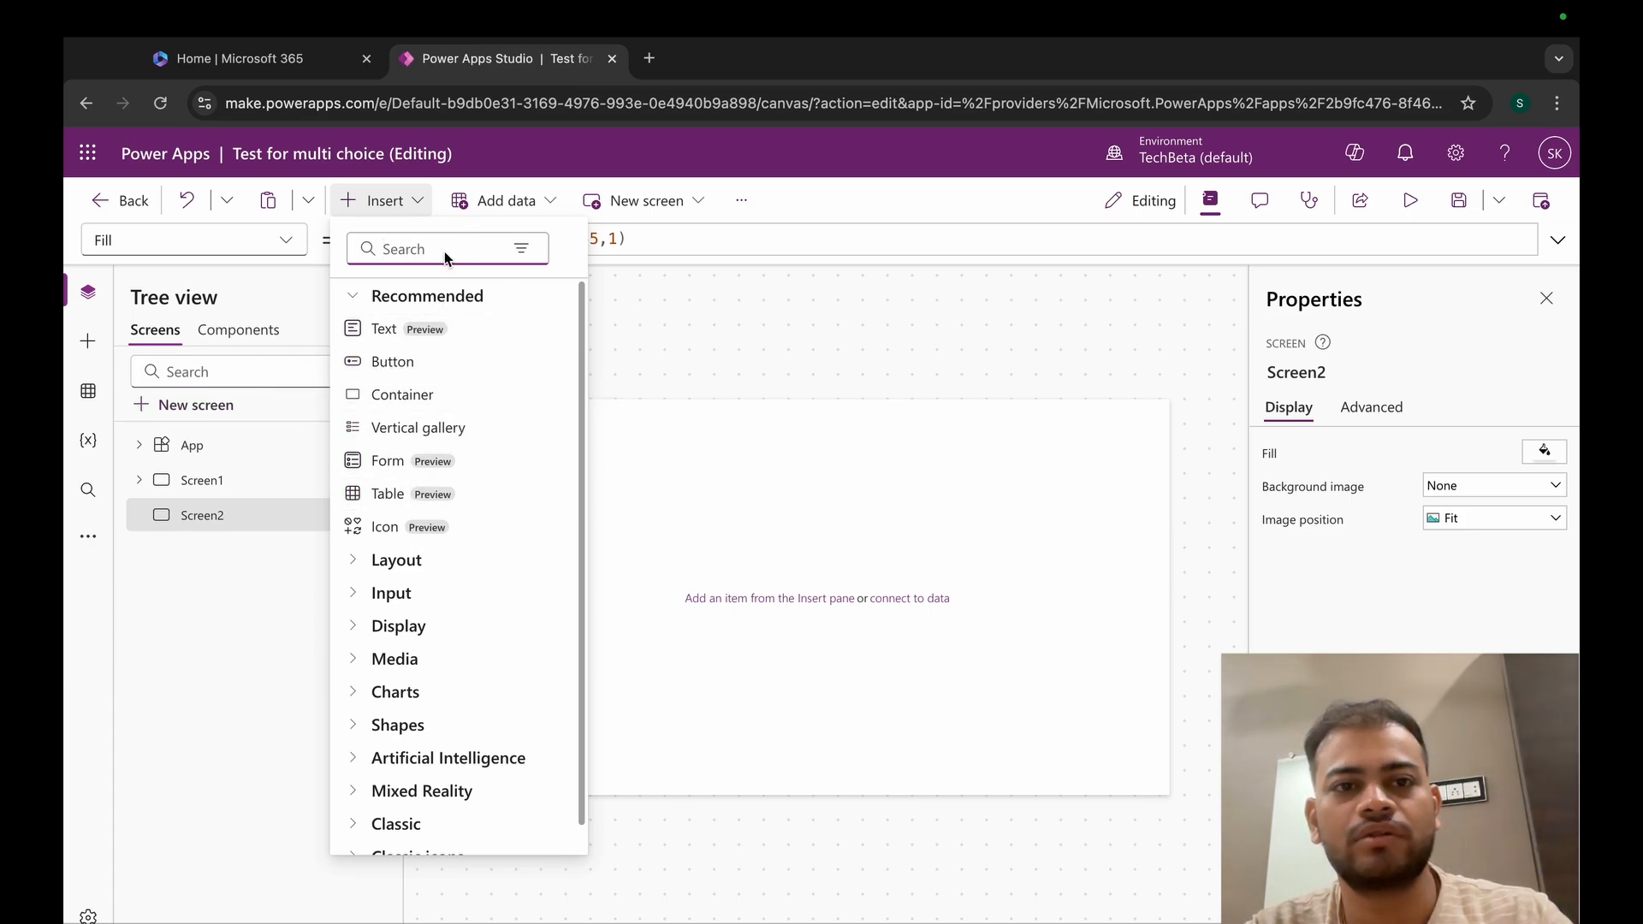
pyautogui.write('drop')
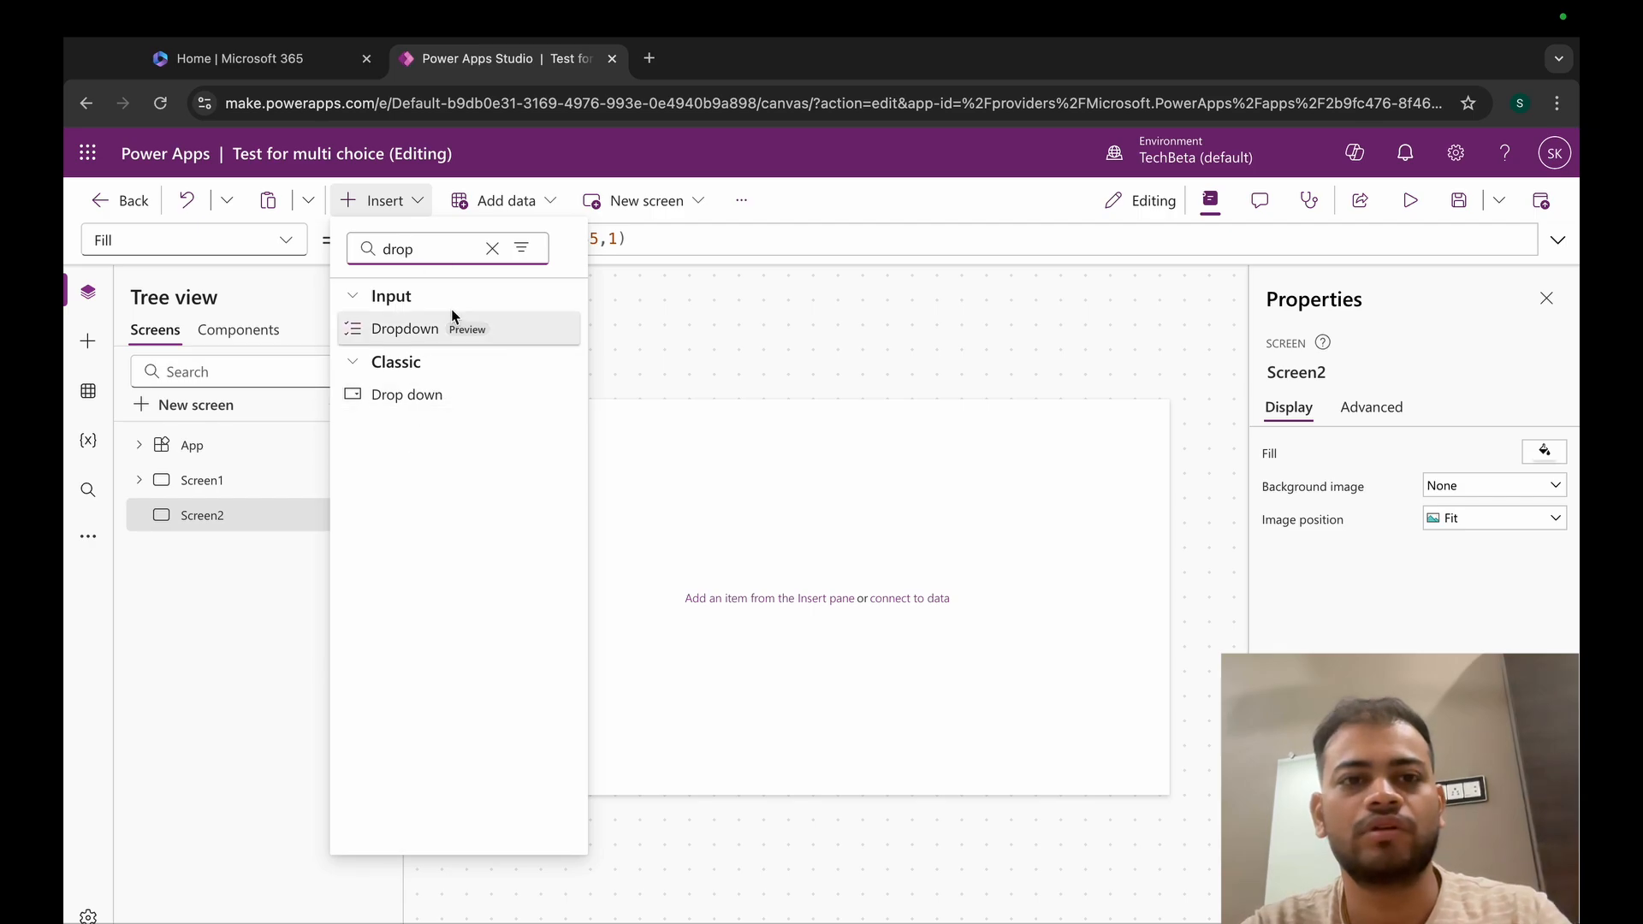
pyautogui.click(423, 325)
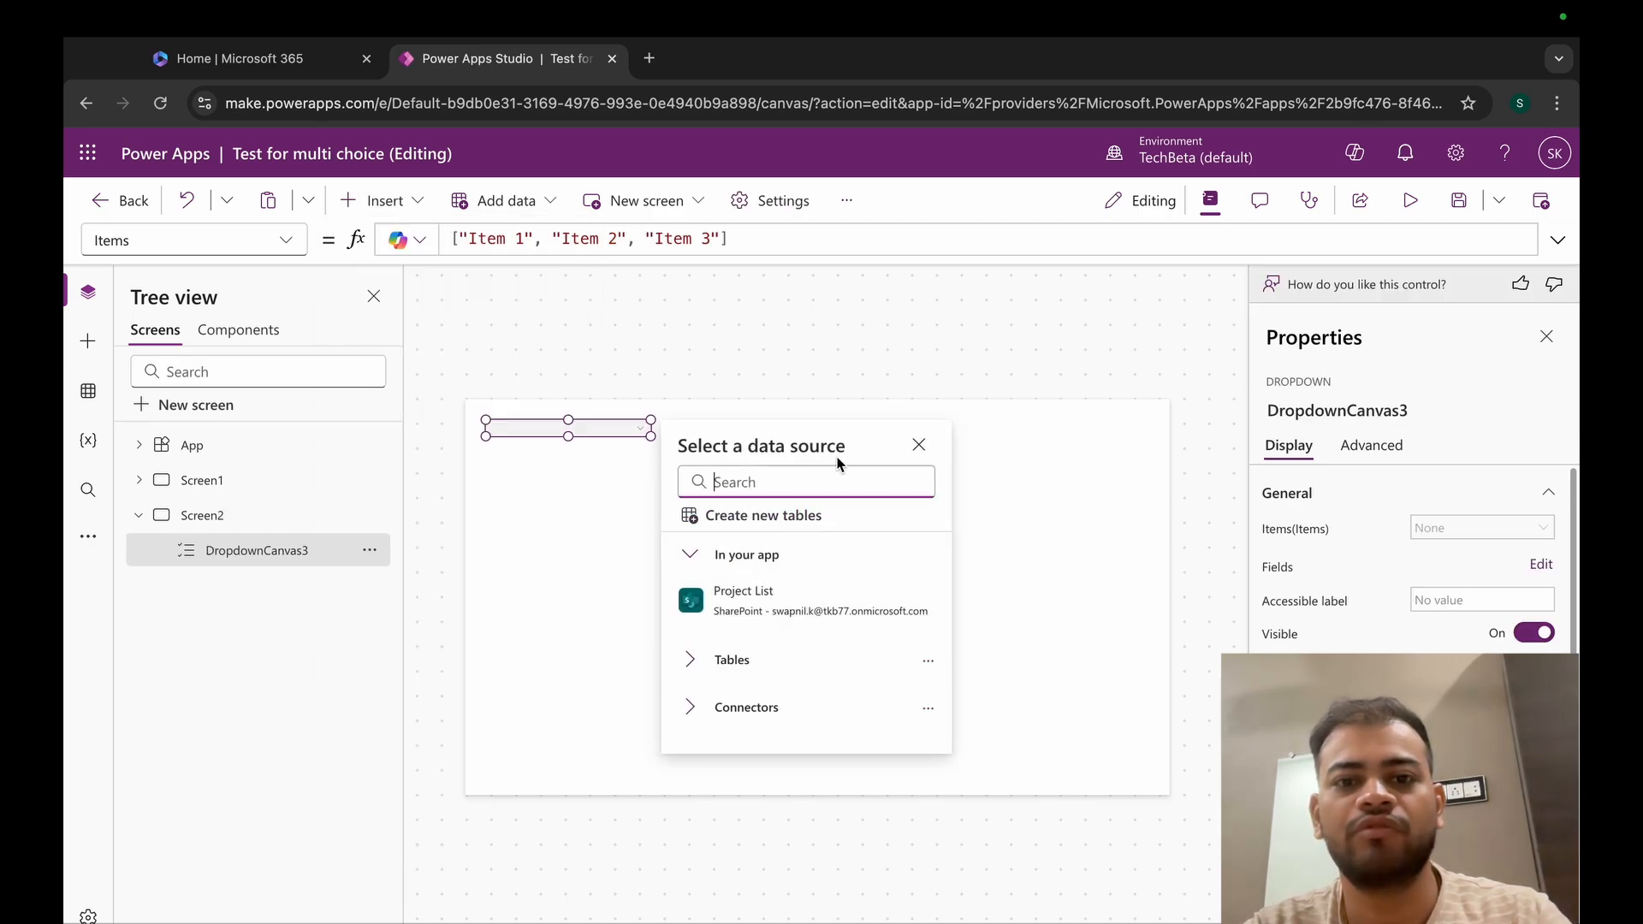
pyautogui.click(864, 382)
pyautogui.click(616, 429)
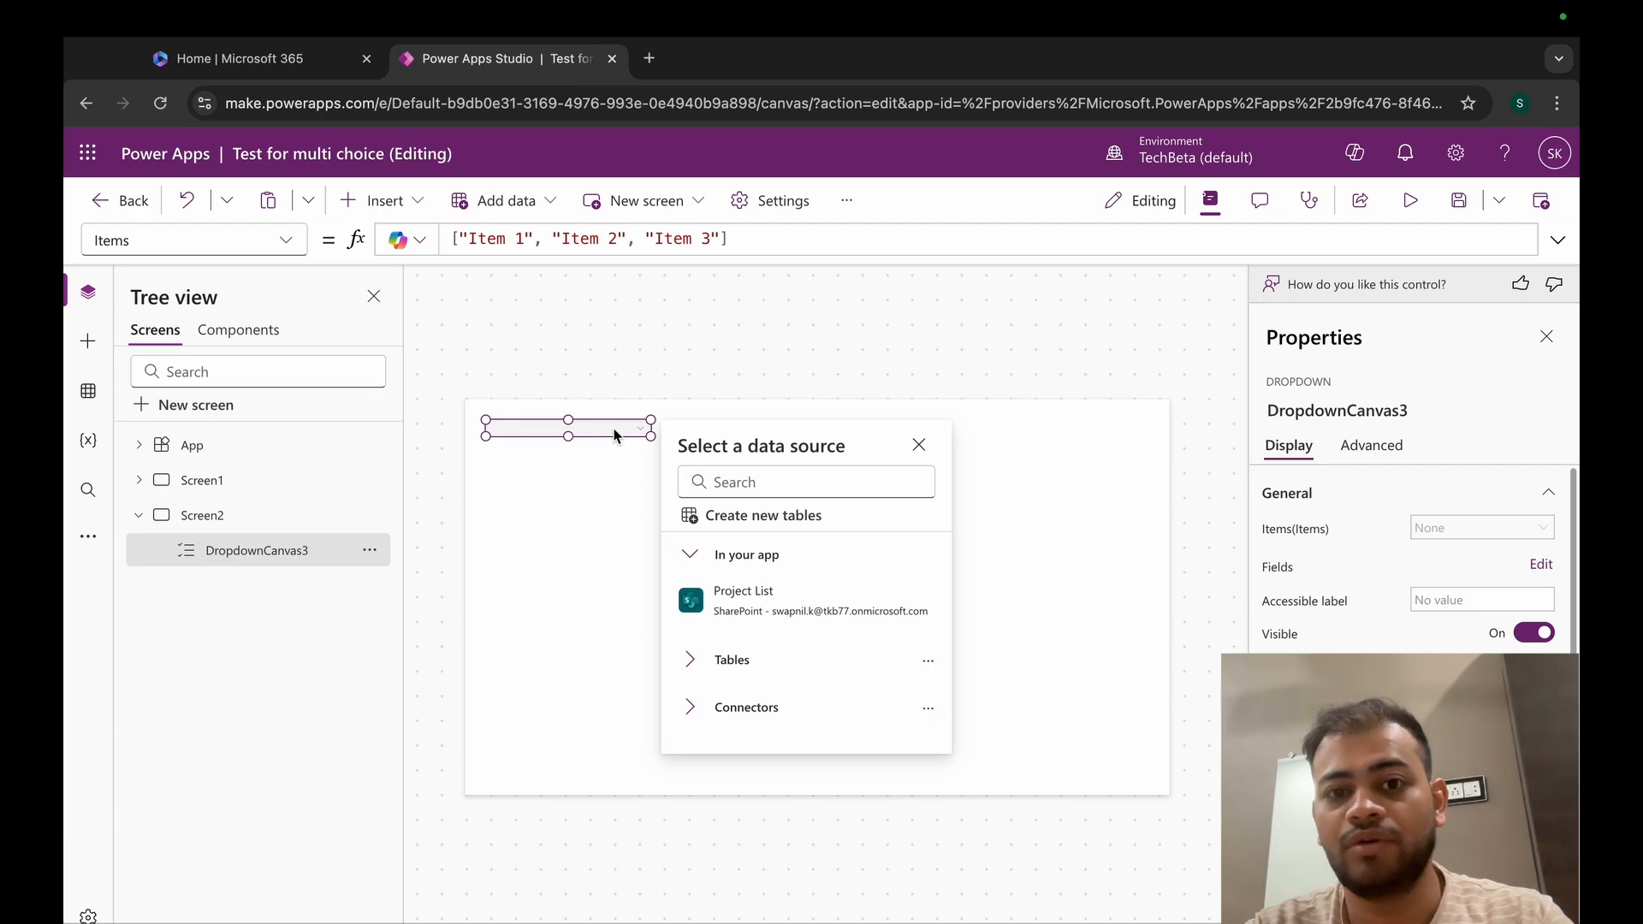
pyautogui.moveTo(616, 434); pyautogui.dragTo(702, 480)
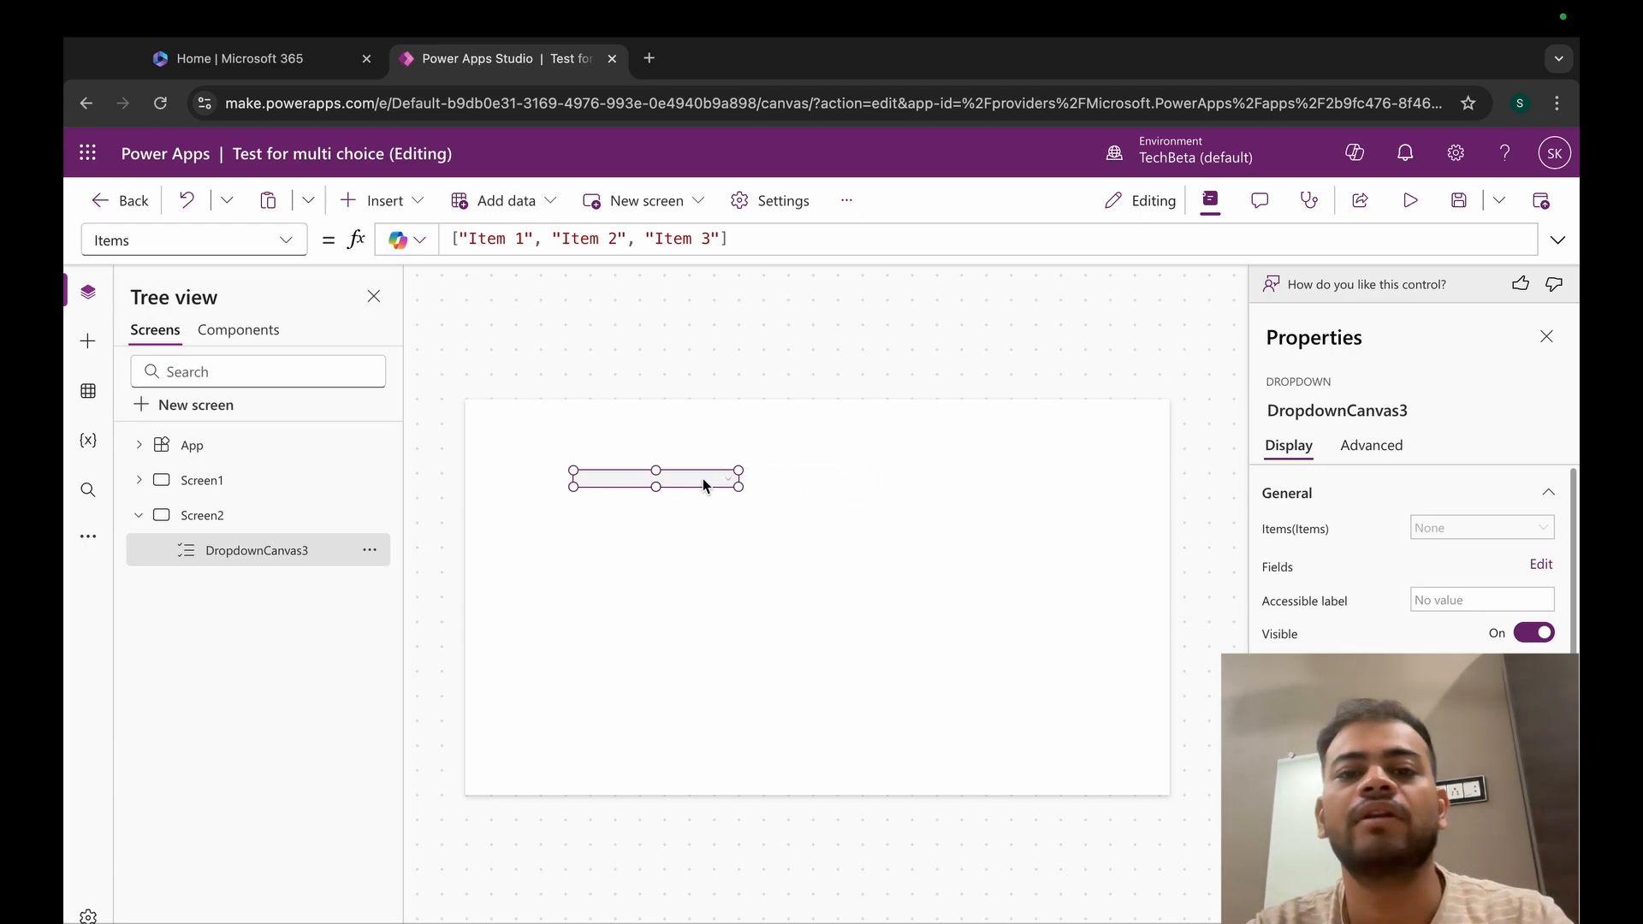
# - Insert a classic Drop down control and place it level with the modern dropdown, to its right
pyautogui.click(542, 417)
pyautogui.click(409, 205)
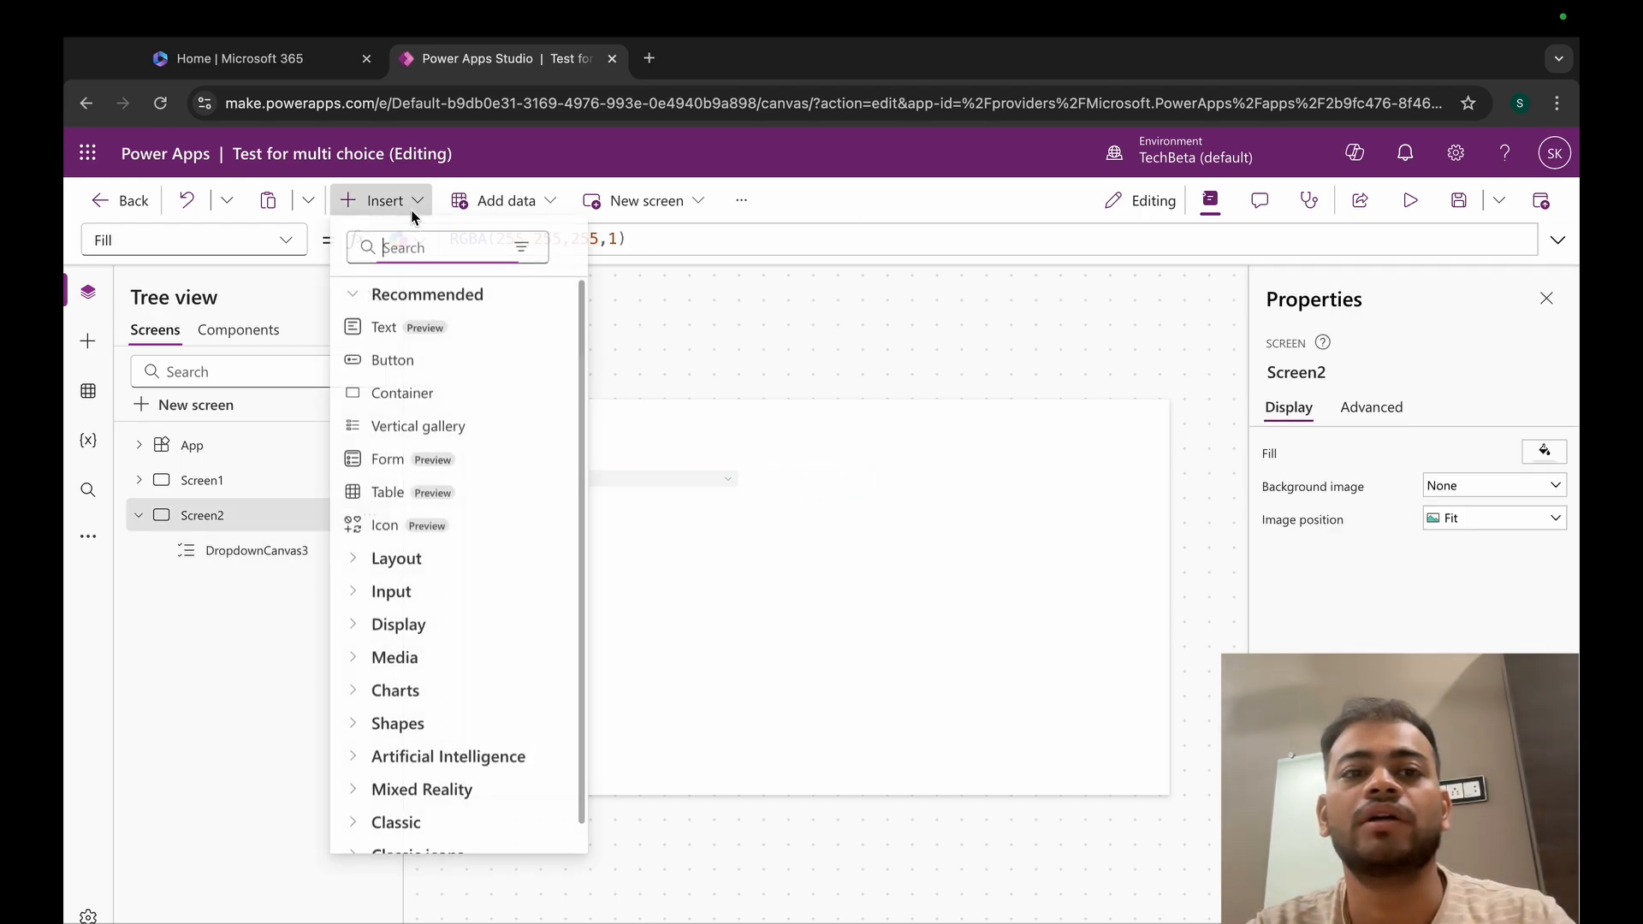
pyautogui.write('drop')
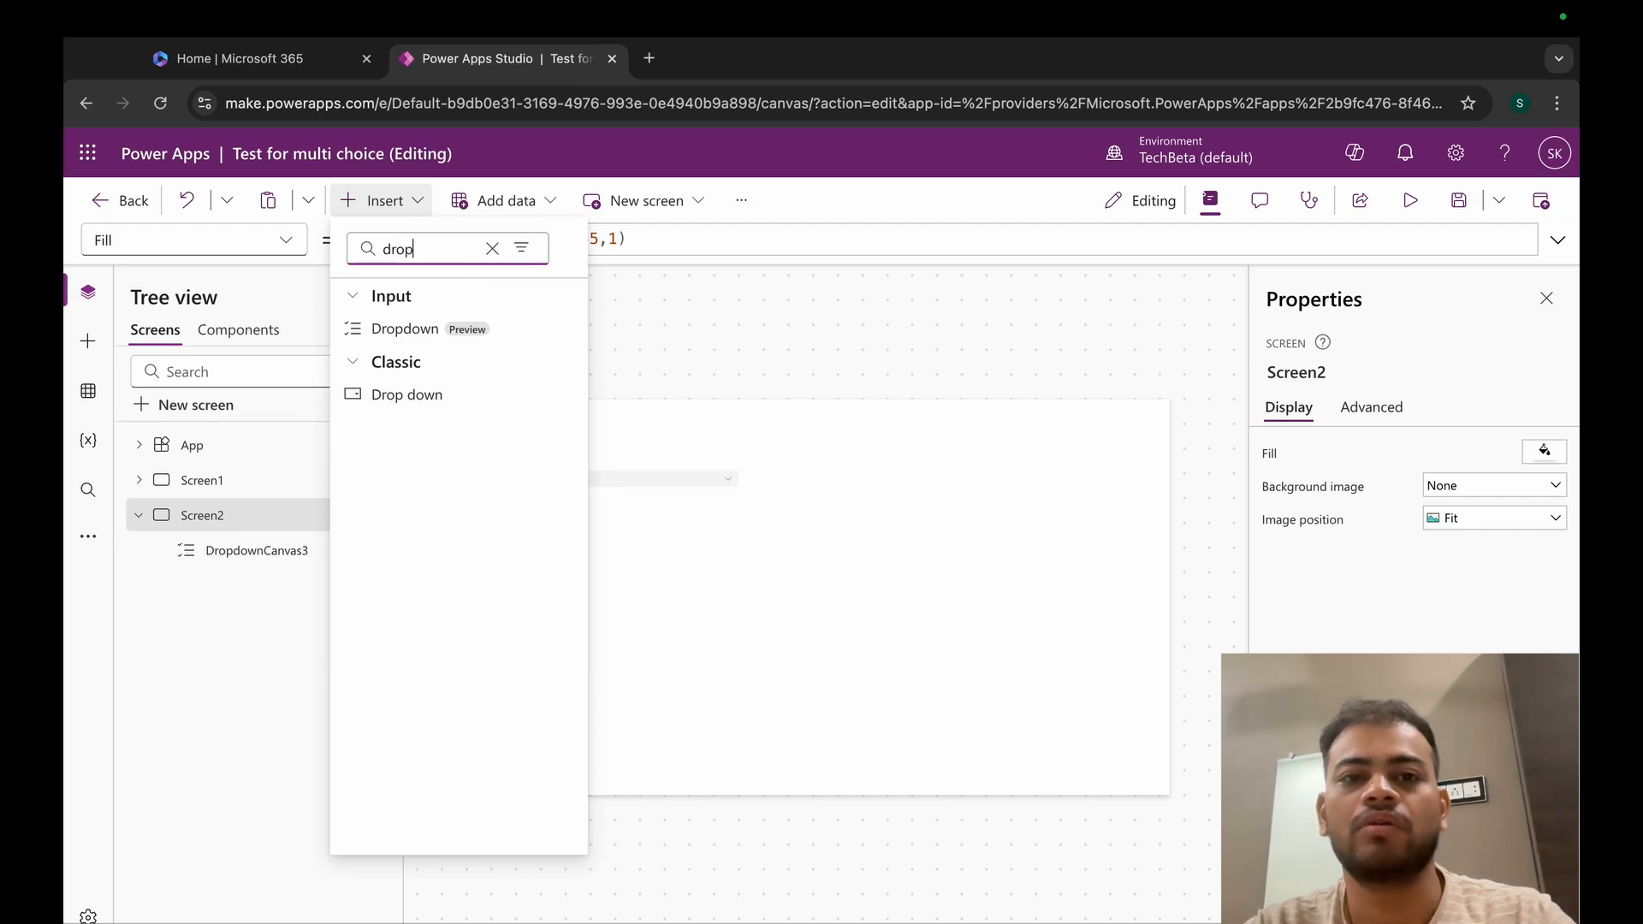
pyautogui.click(469, 394)
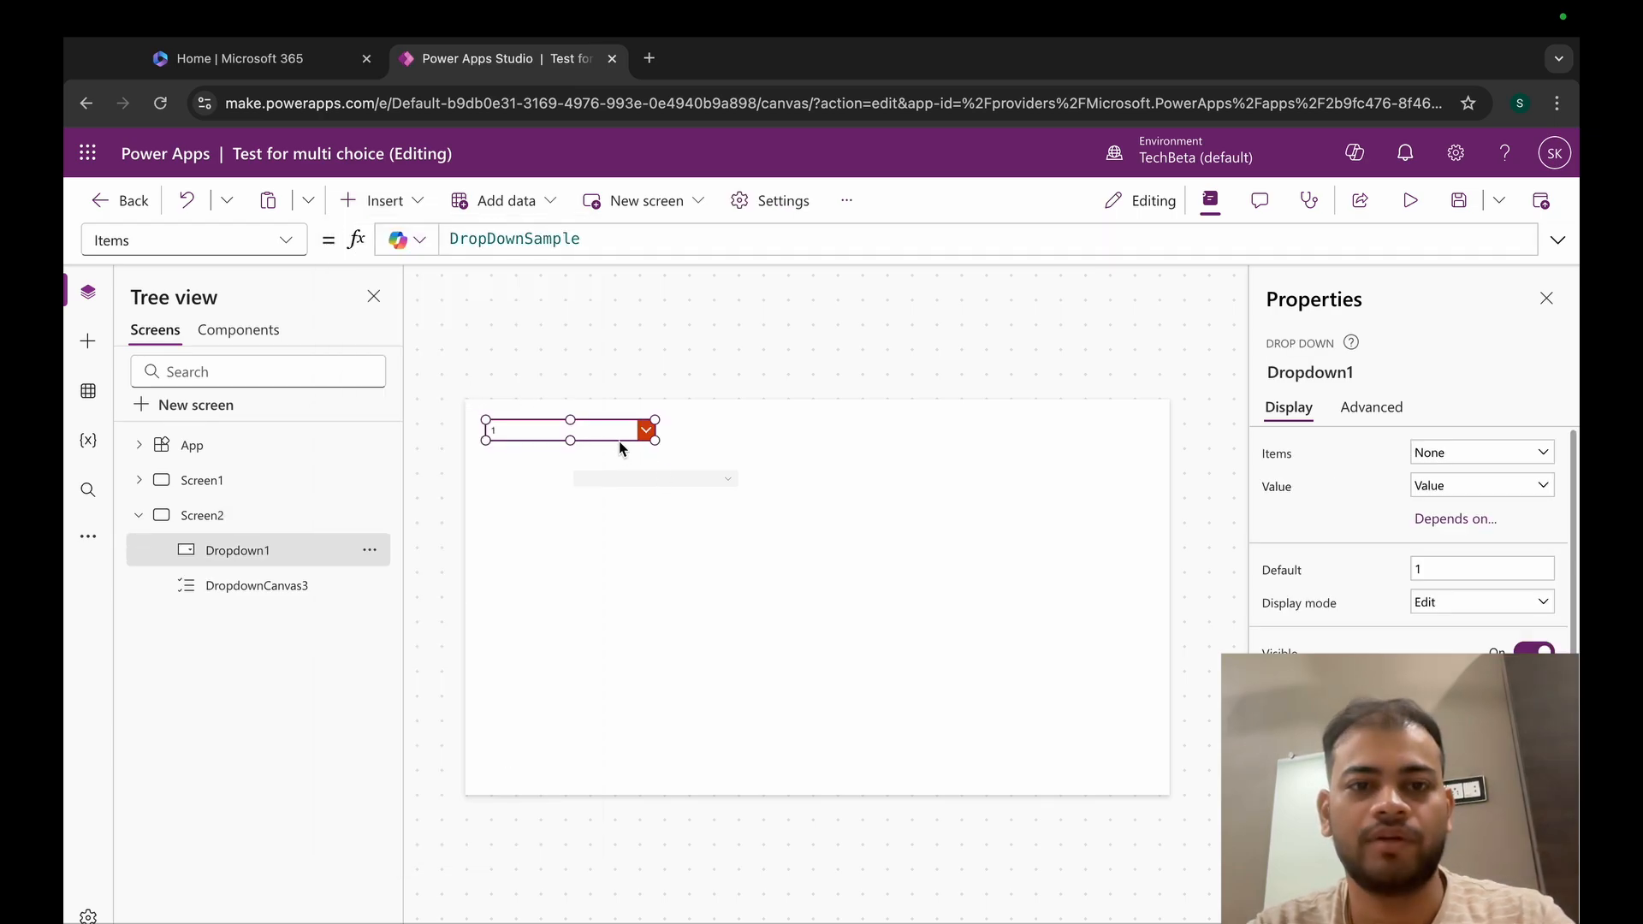
pyautogui.moveTo(609, 430); pyautogui.dragTo(937, 480)
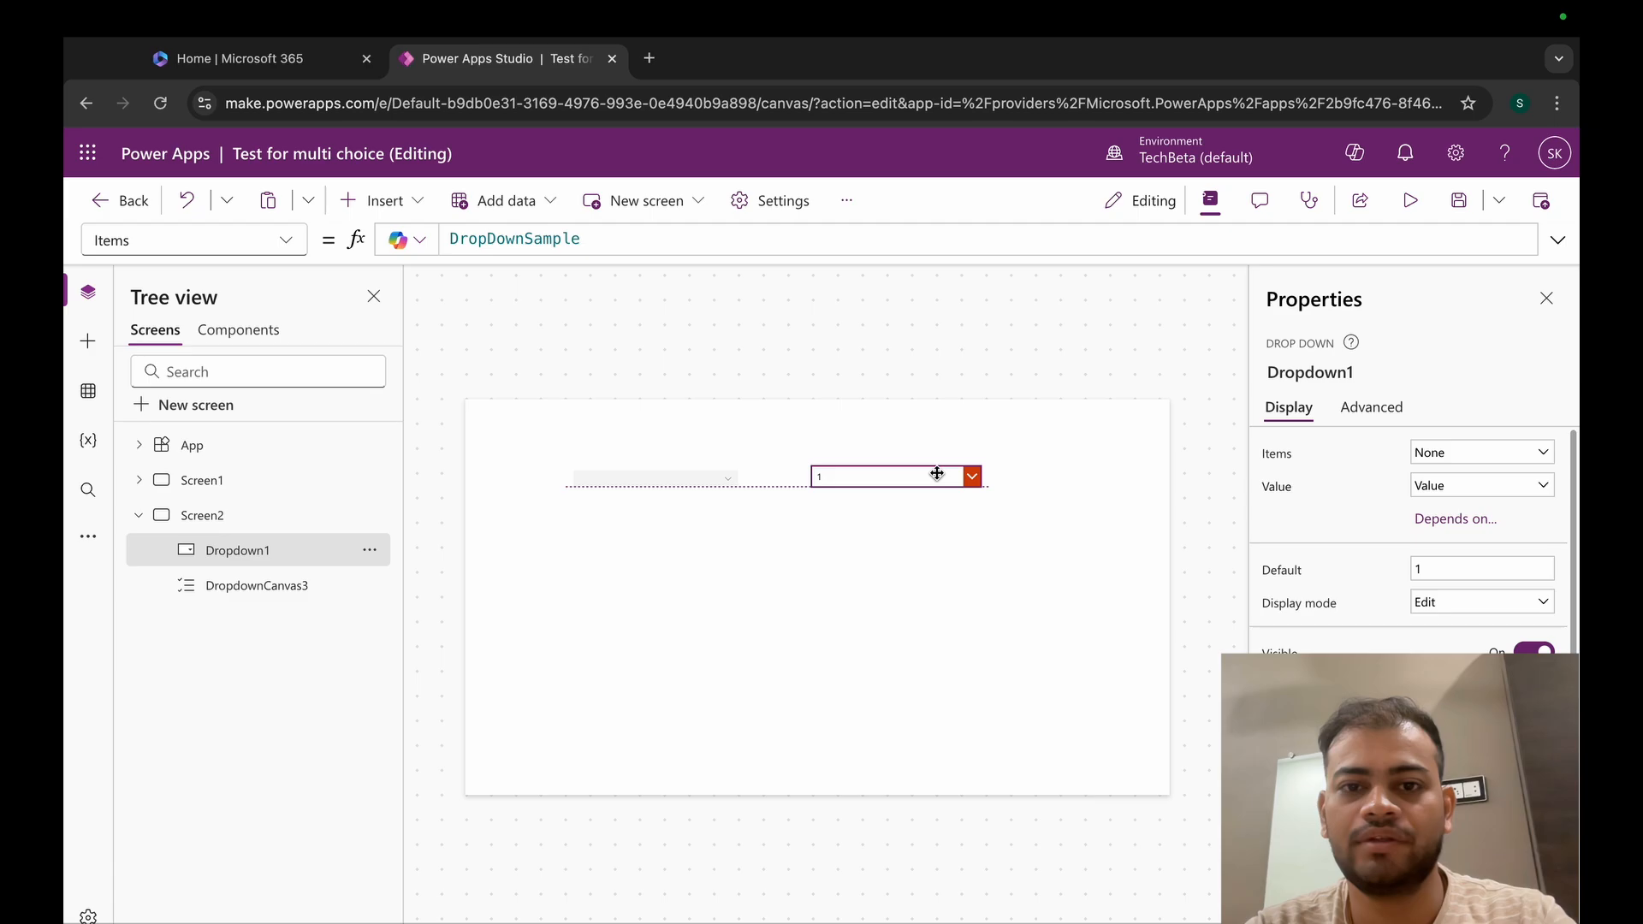
# - Preview the app to check the choices of the classic and modern dropdowns, then return to editing
pyautogui.click(700, 482)
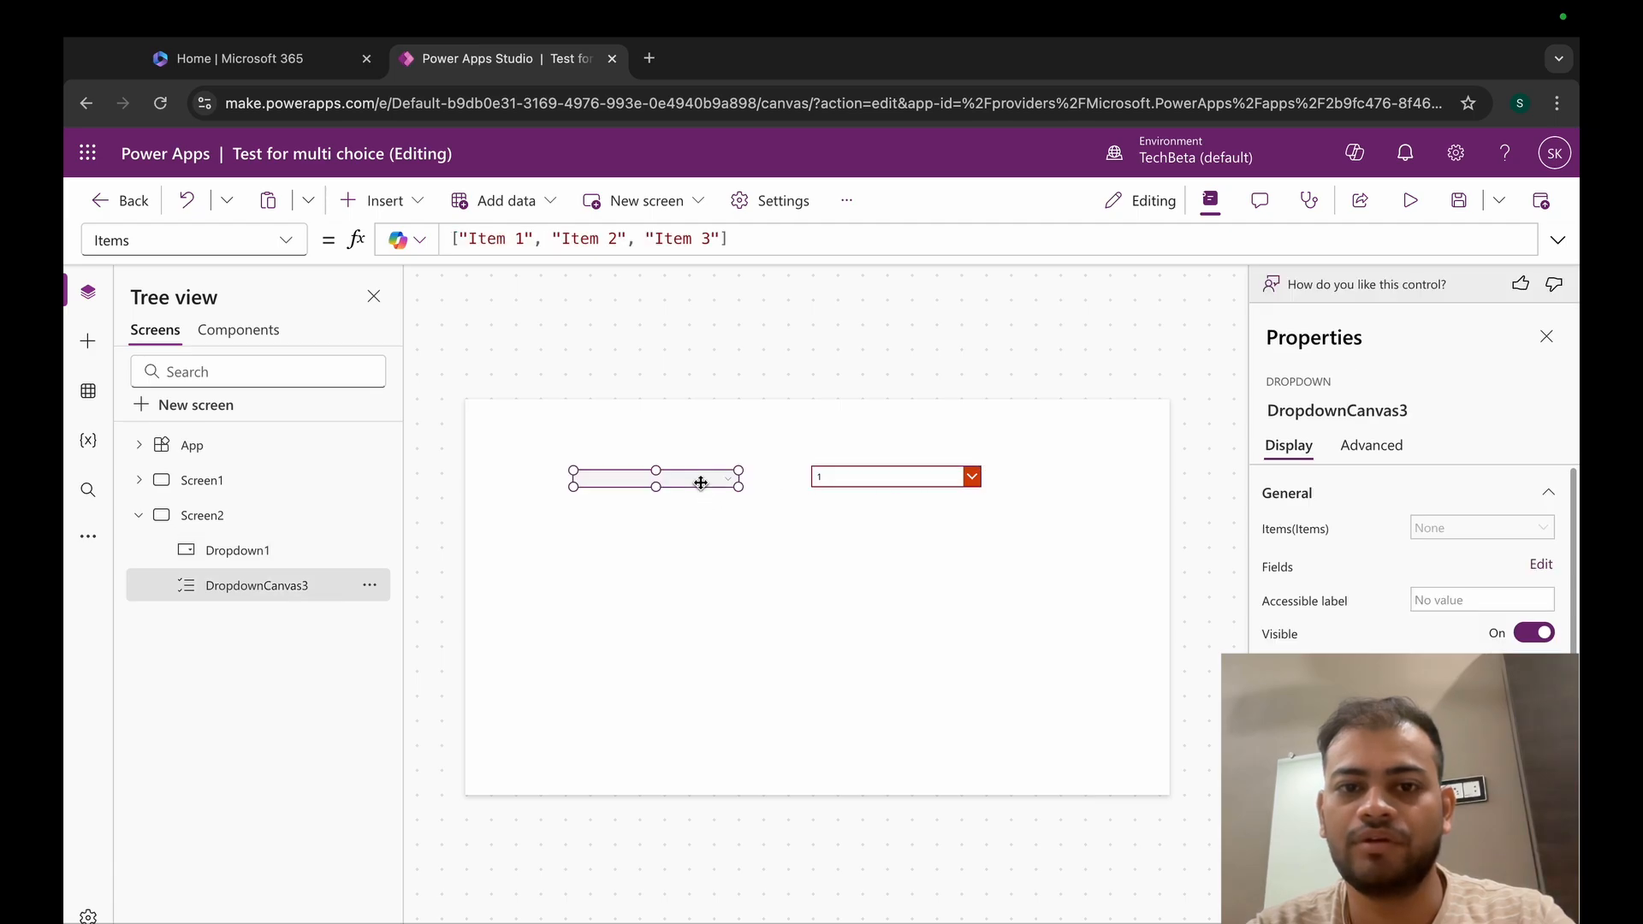
pyautogui.click(1412, 201)
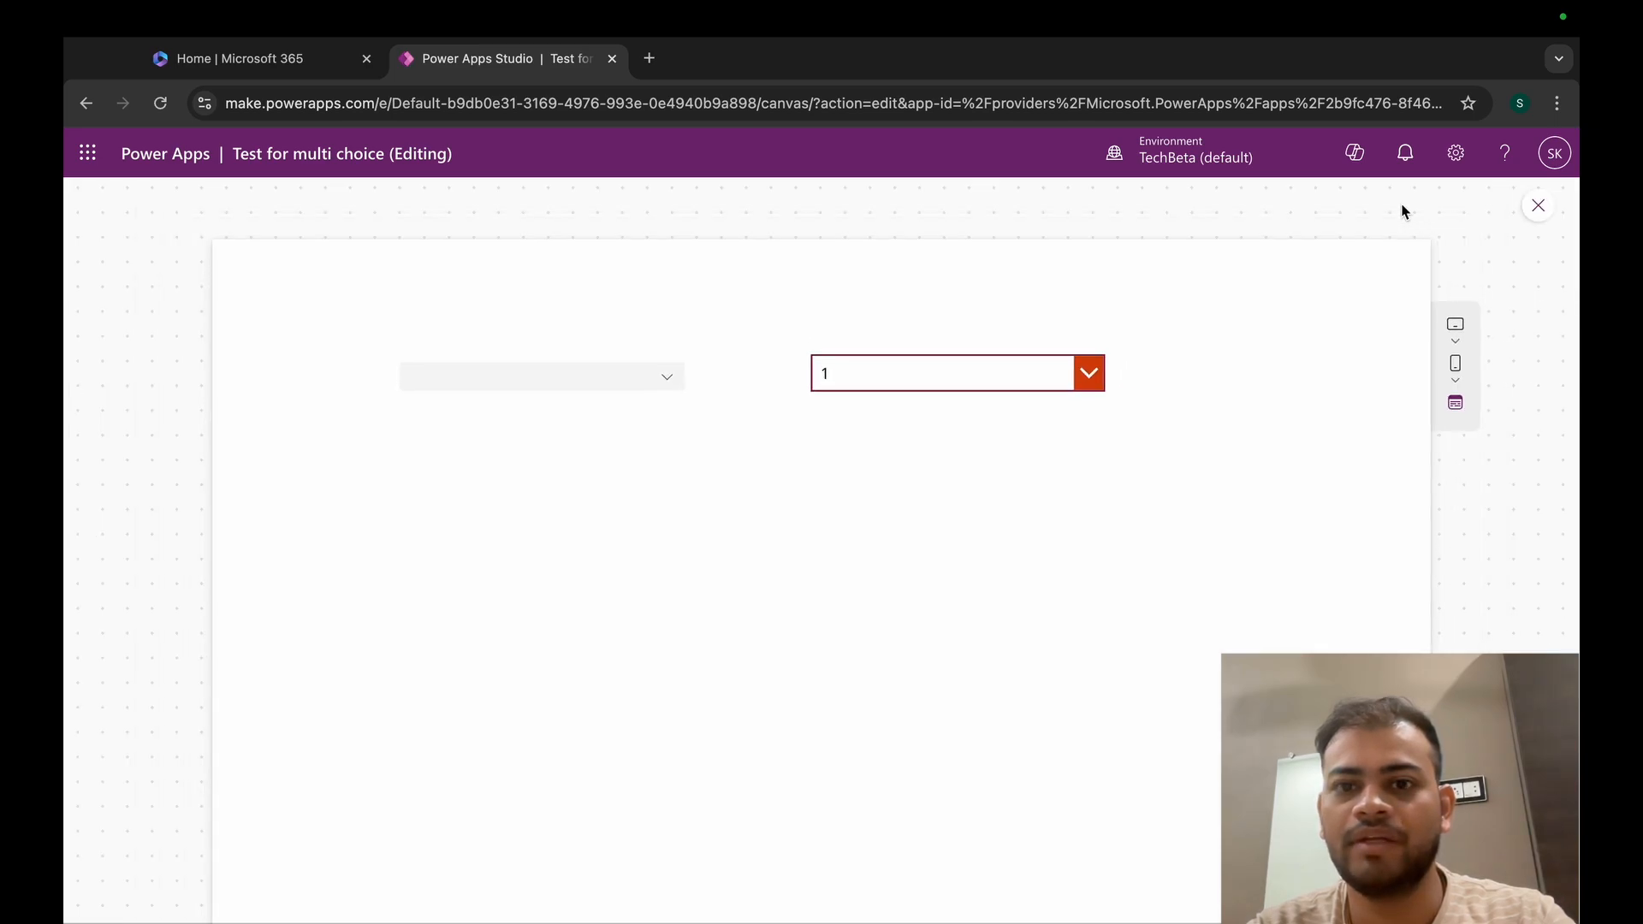
pyautogui.click(1073, 371)
pyautogui.click(1191, 416)
pyautogui.click(669, 375)
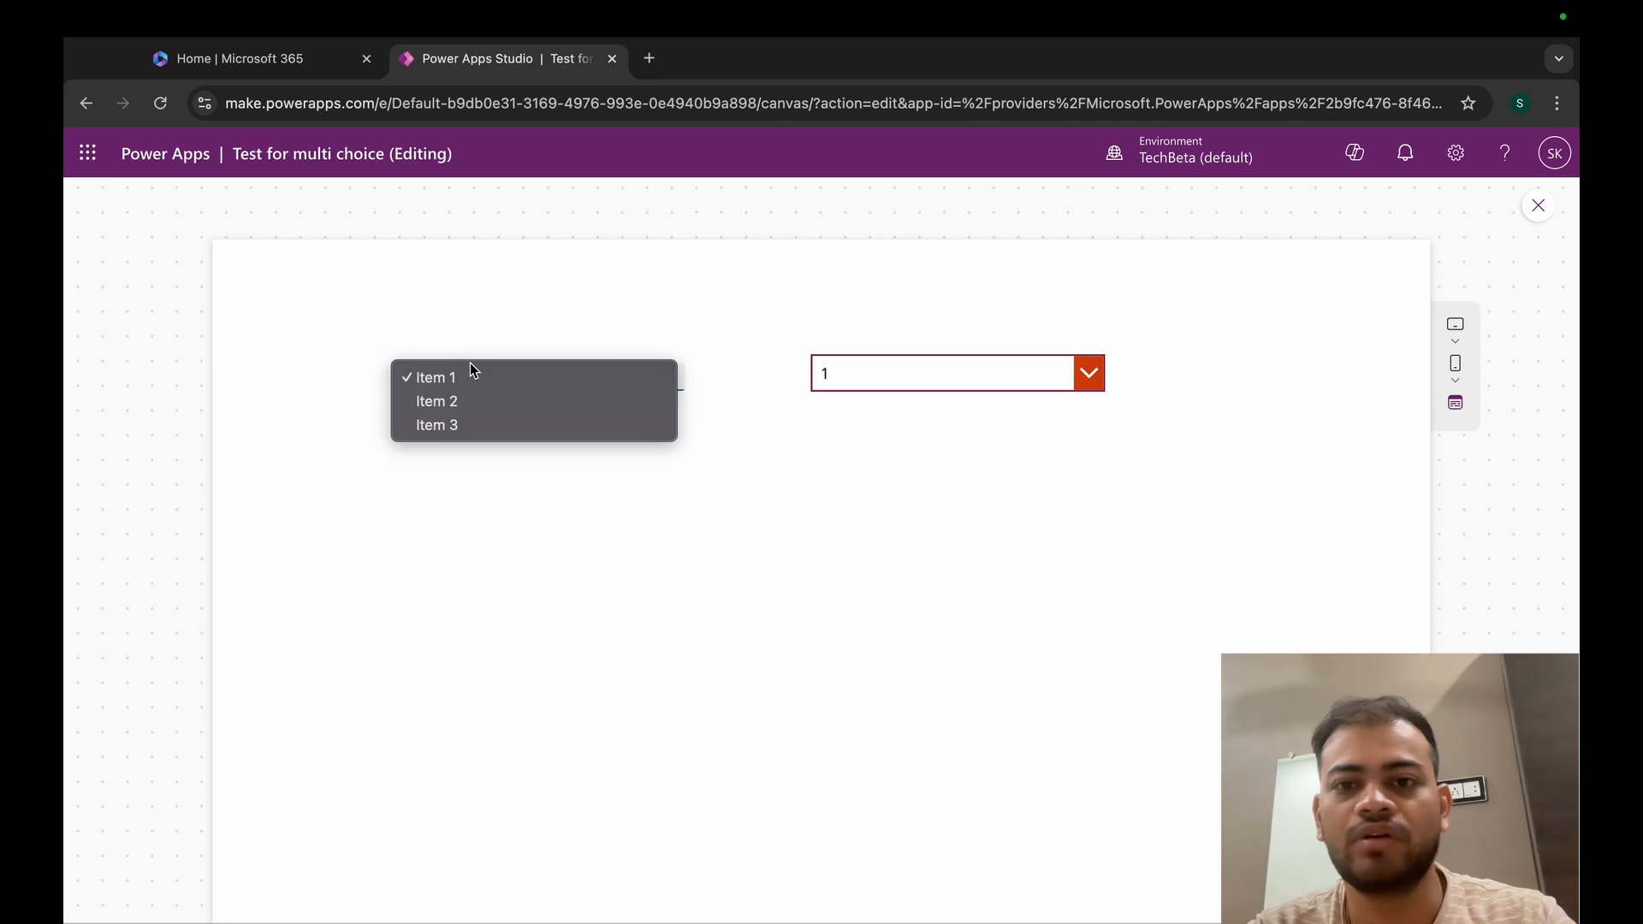
pyautogui.click(568, 310)
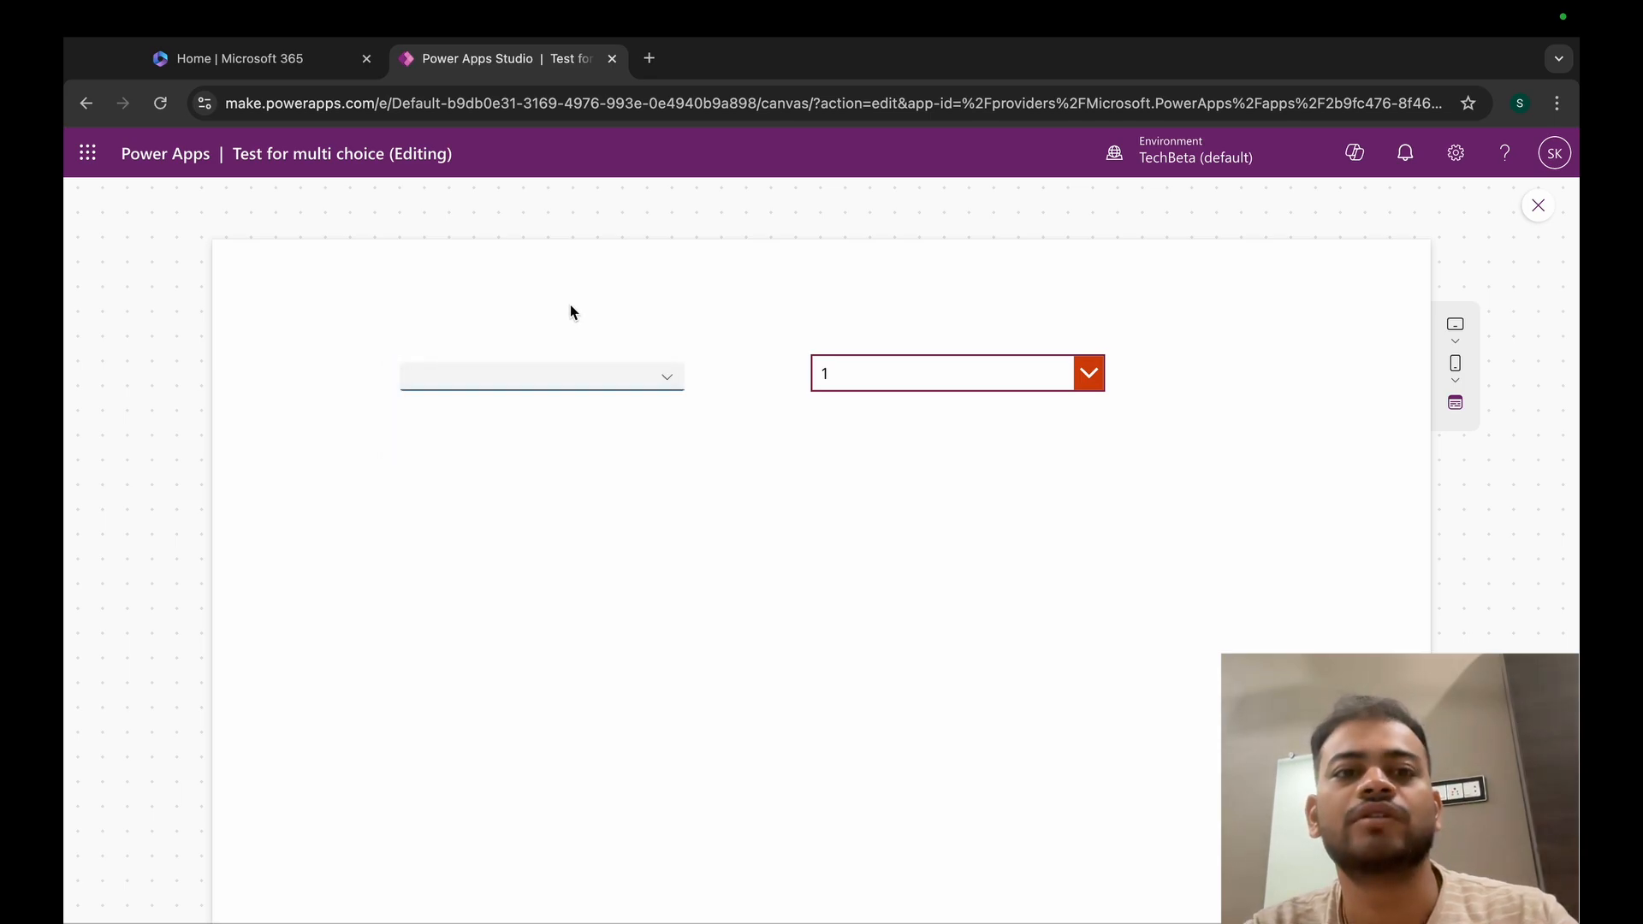
pyautogui.click(1536, 216)
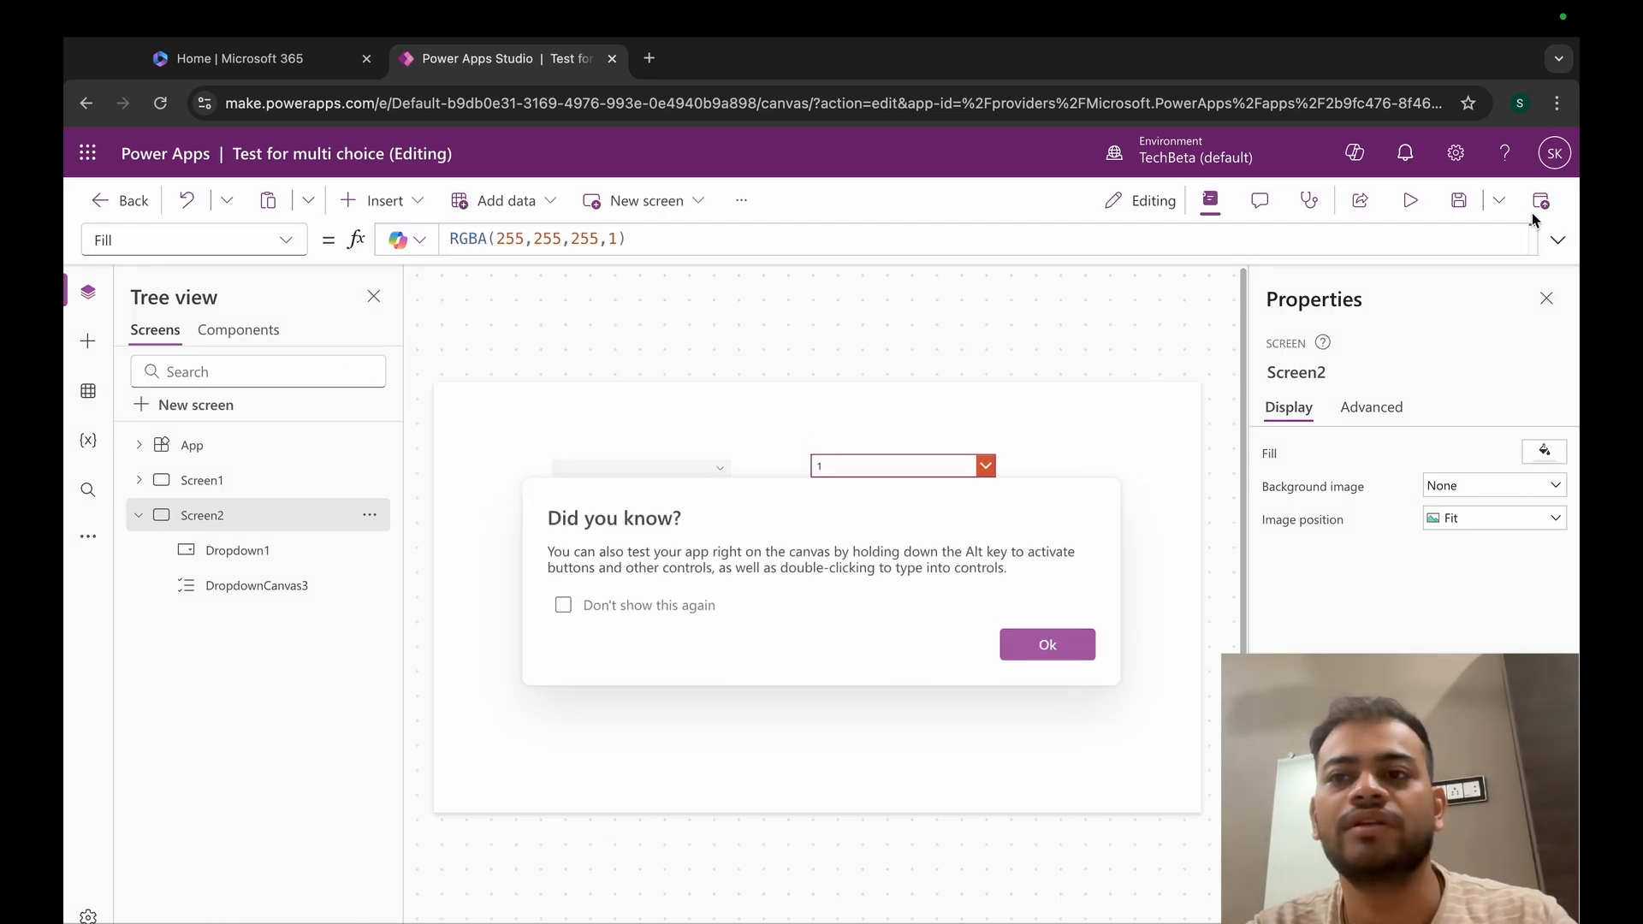
pyautogui.click(1056, 647)
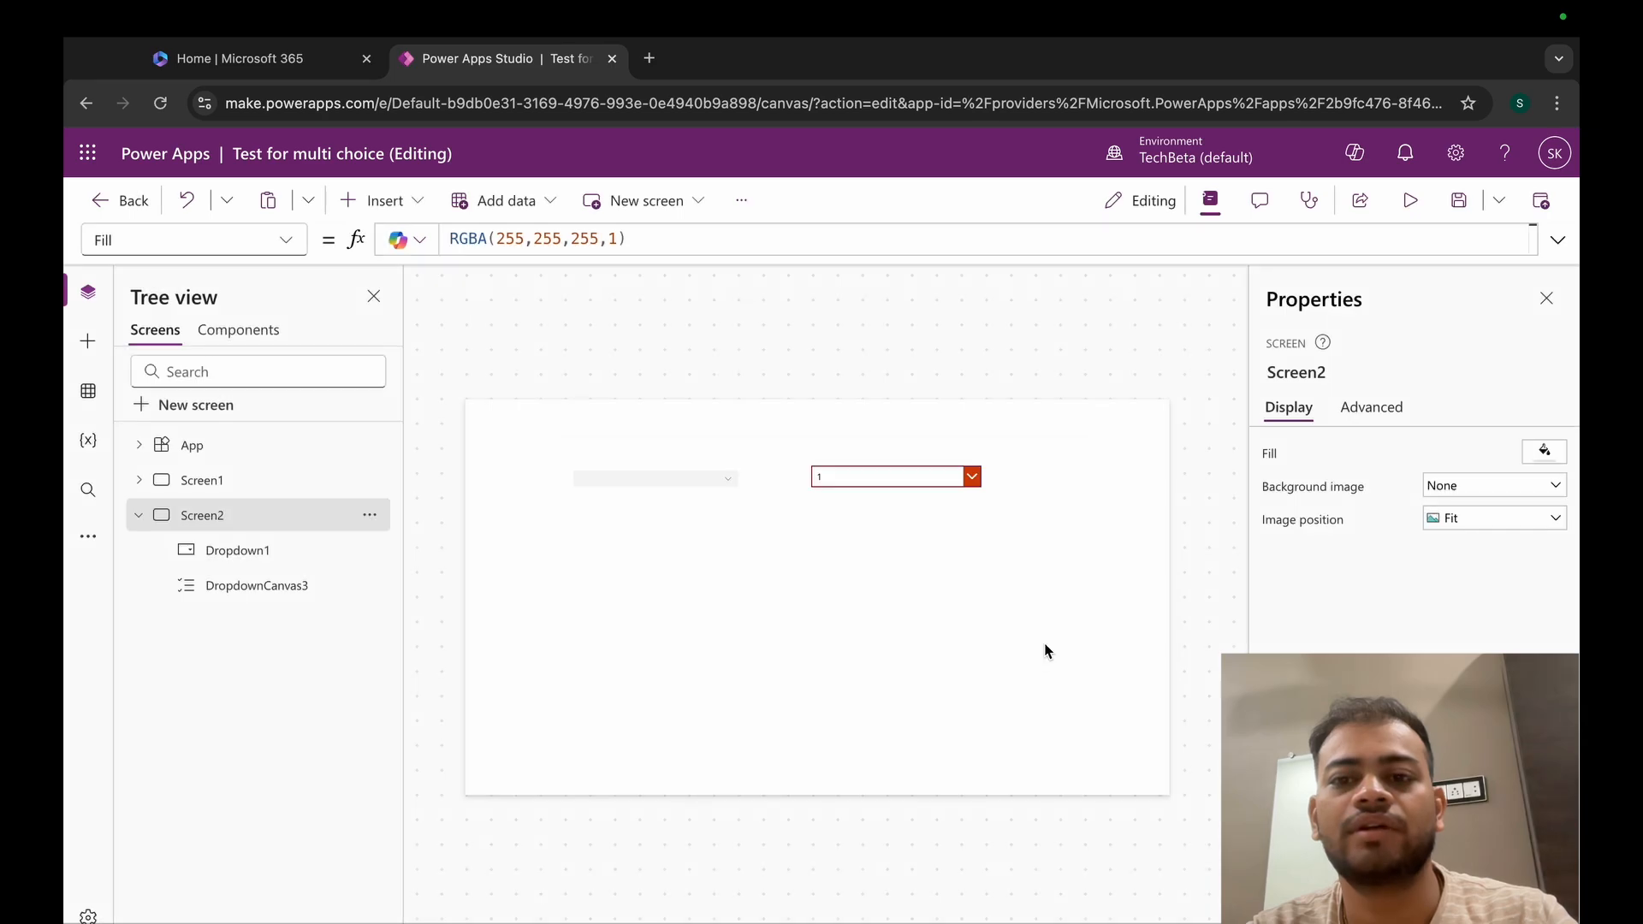
# - Set the classic dropdown's Items property to ["A","B","C"]
pyautogui.click(874, 475)
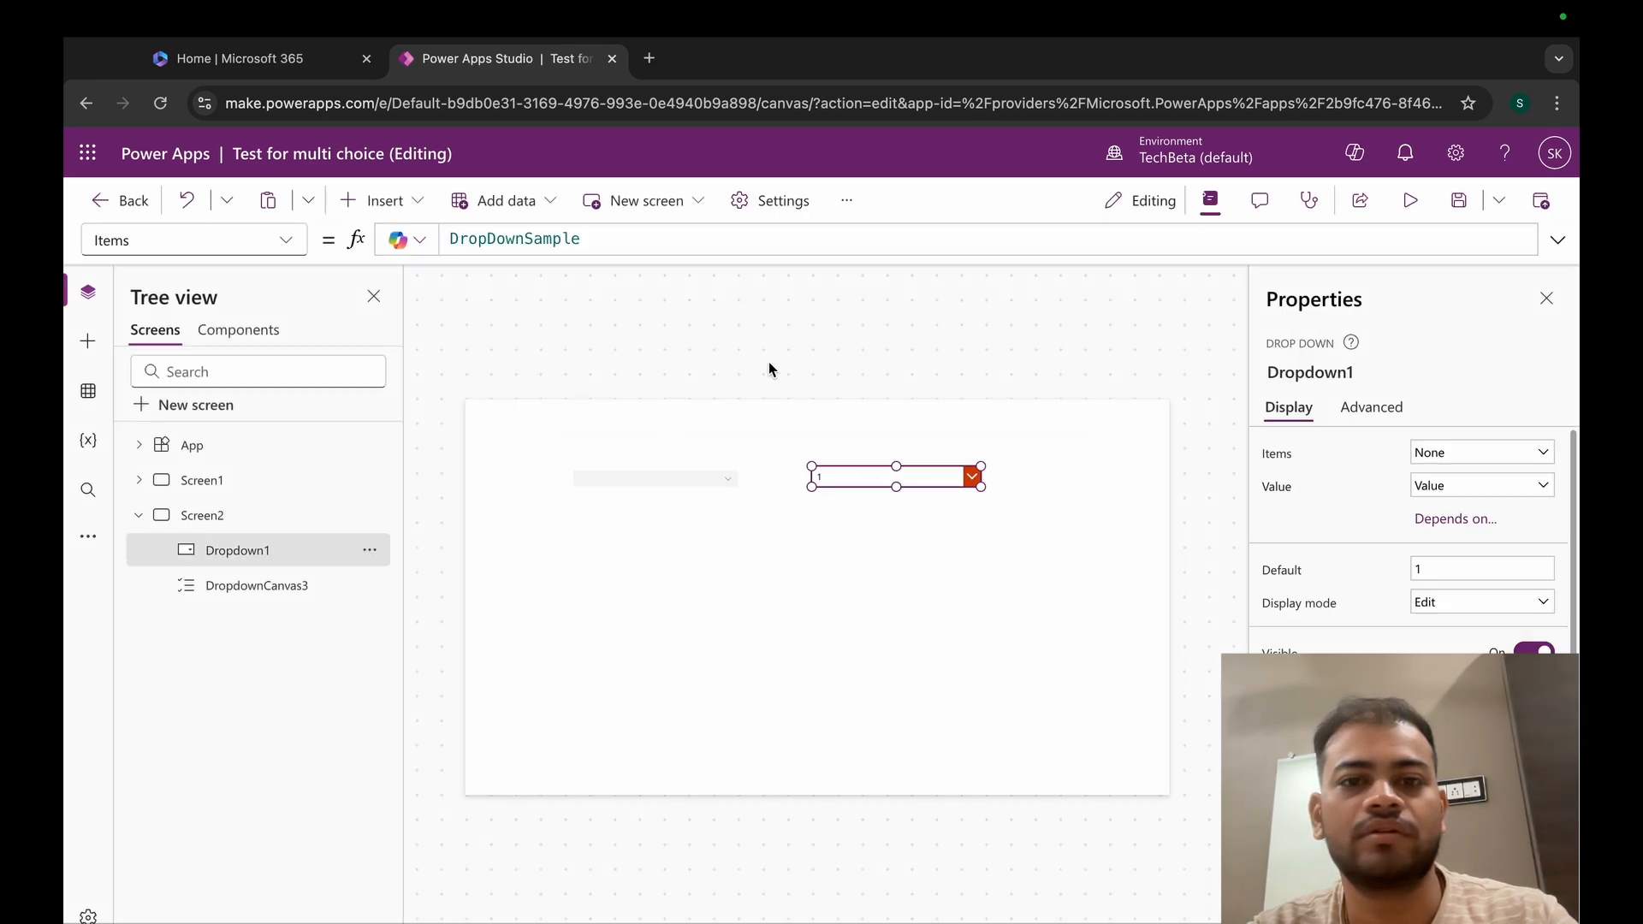
pyautogui.click(707, 244)
pyautogui.hotkey('ctrl', 'a')
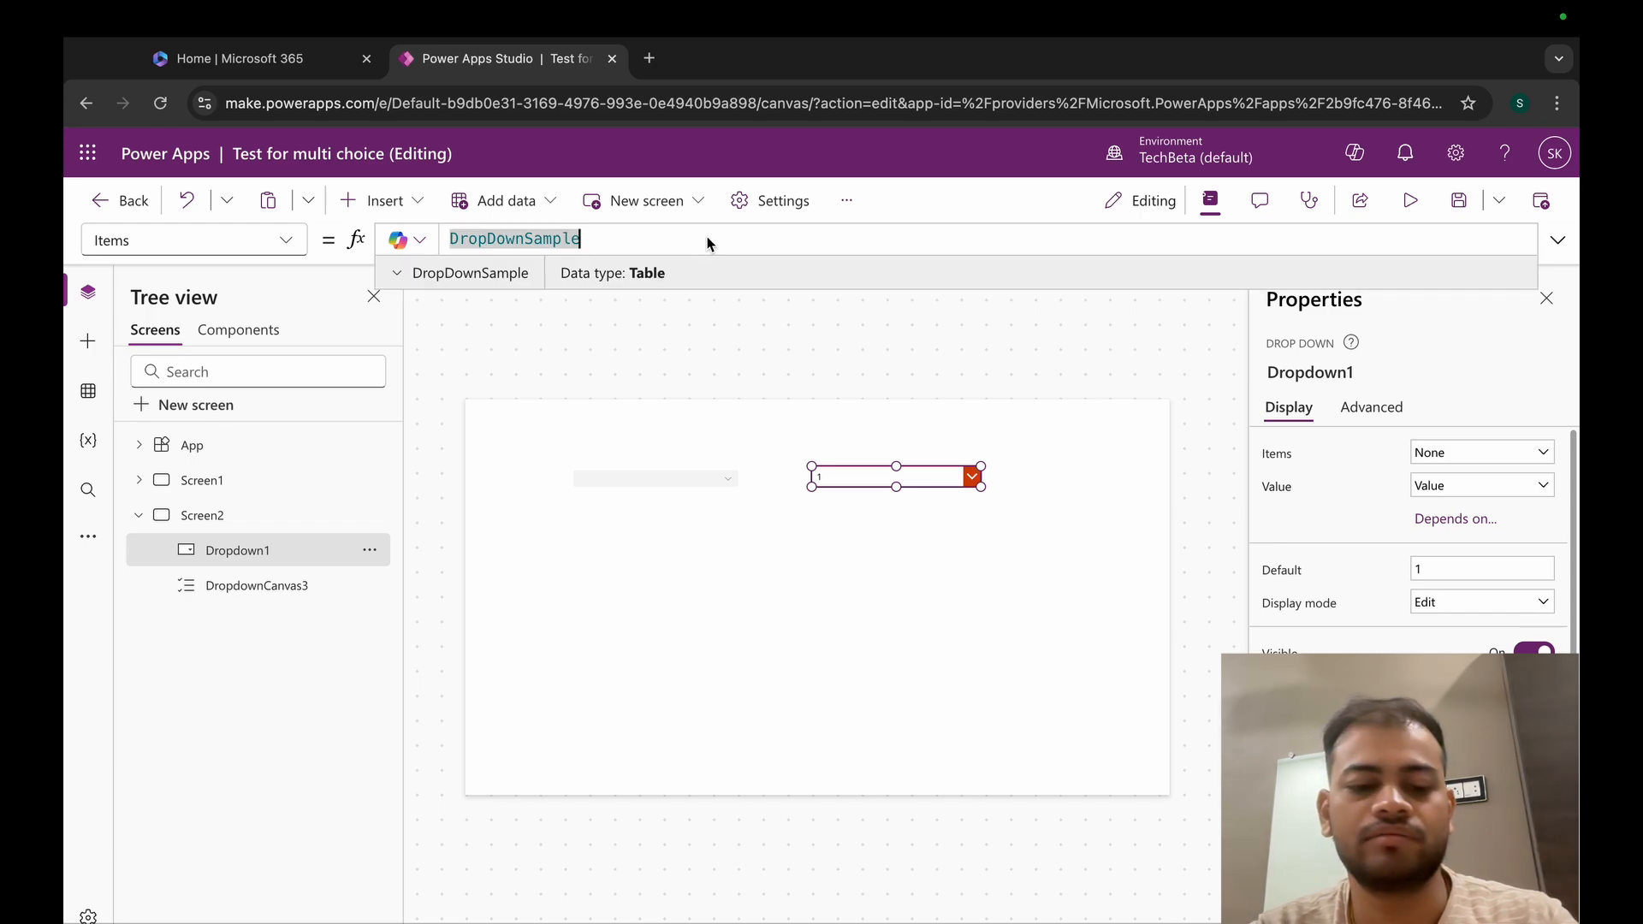
pyautogui.write('[]')
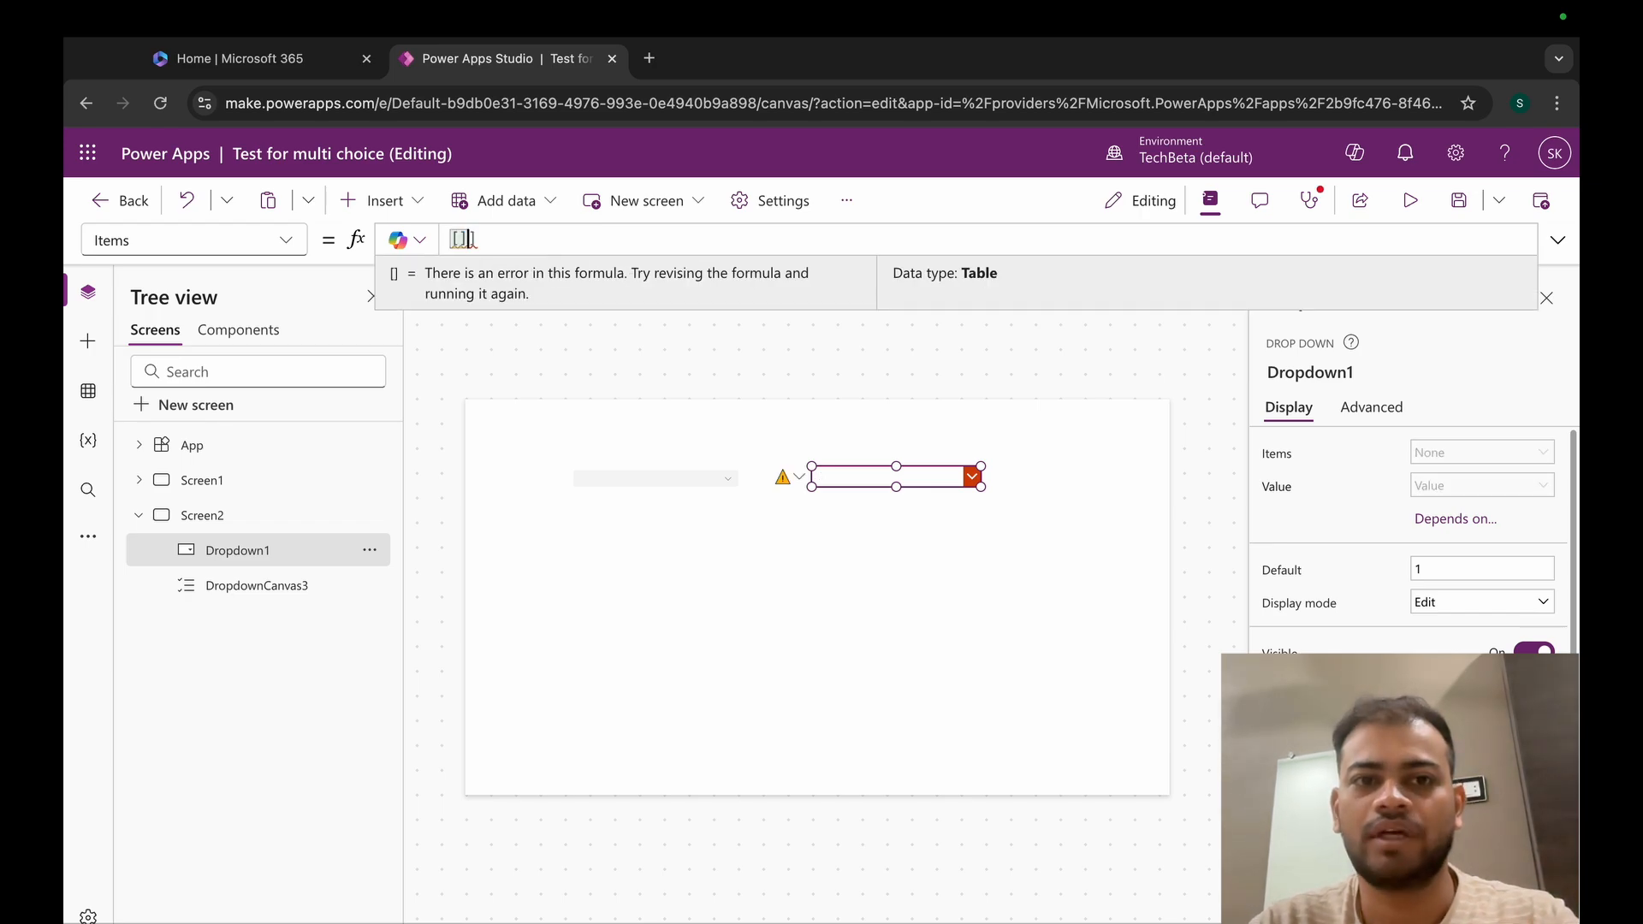
pyautogui.press('BackSpace')
pyautogui.press('BackSpace')
pyautogui.write(']')
pyautogui.write('"A')
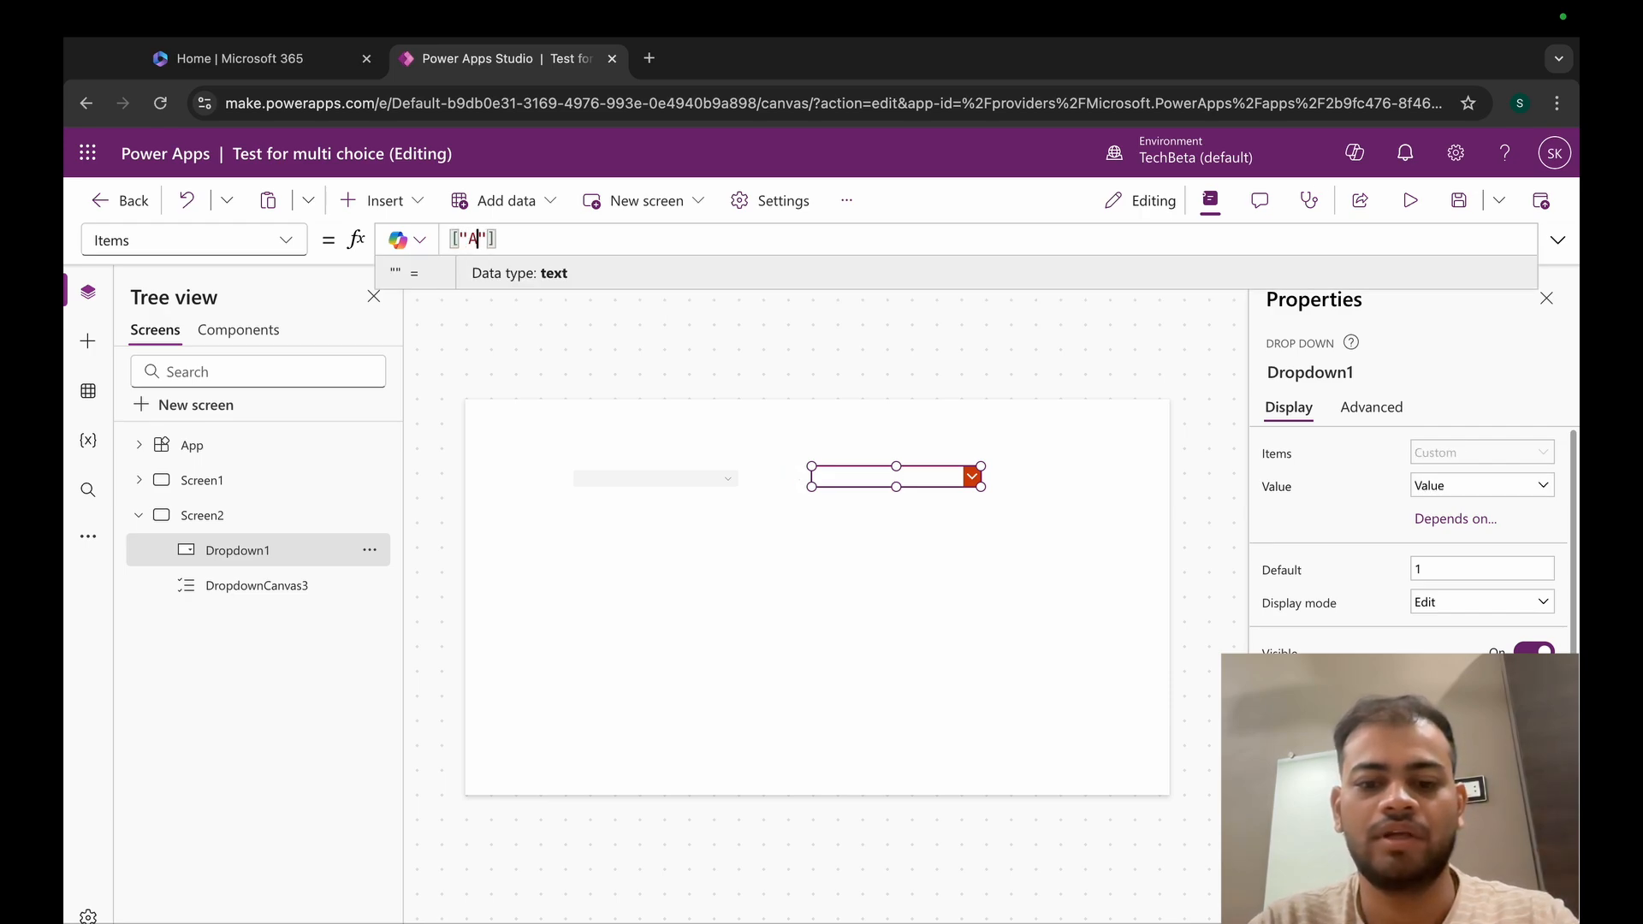
pyautogui.write(',"B","')
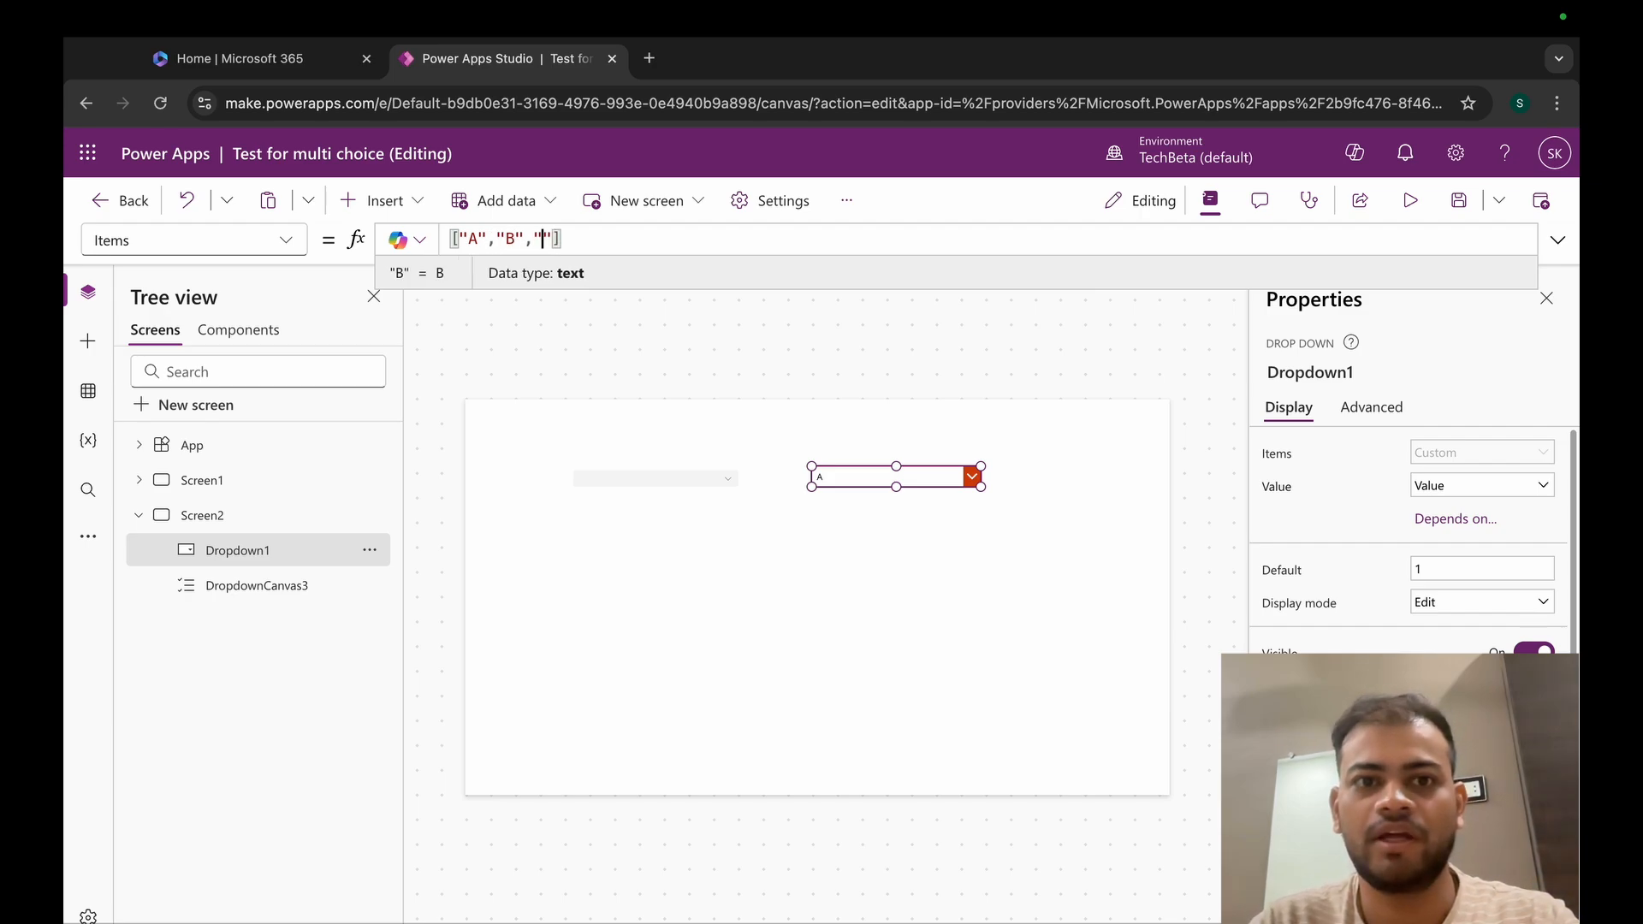
pyautogui.write('C"')
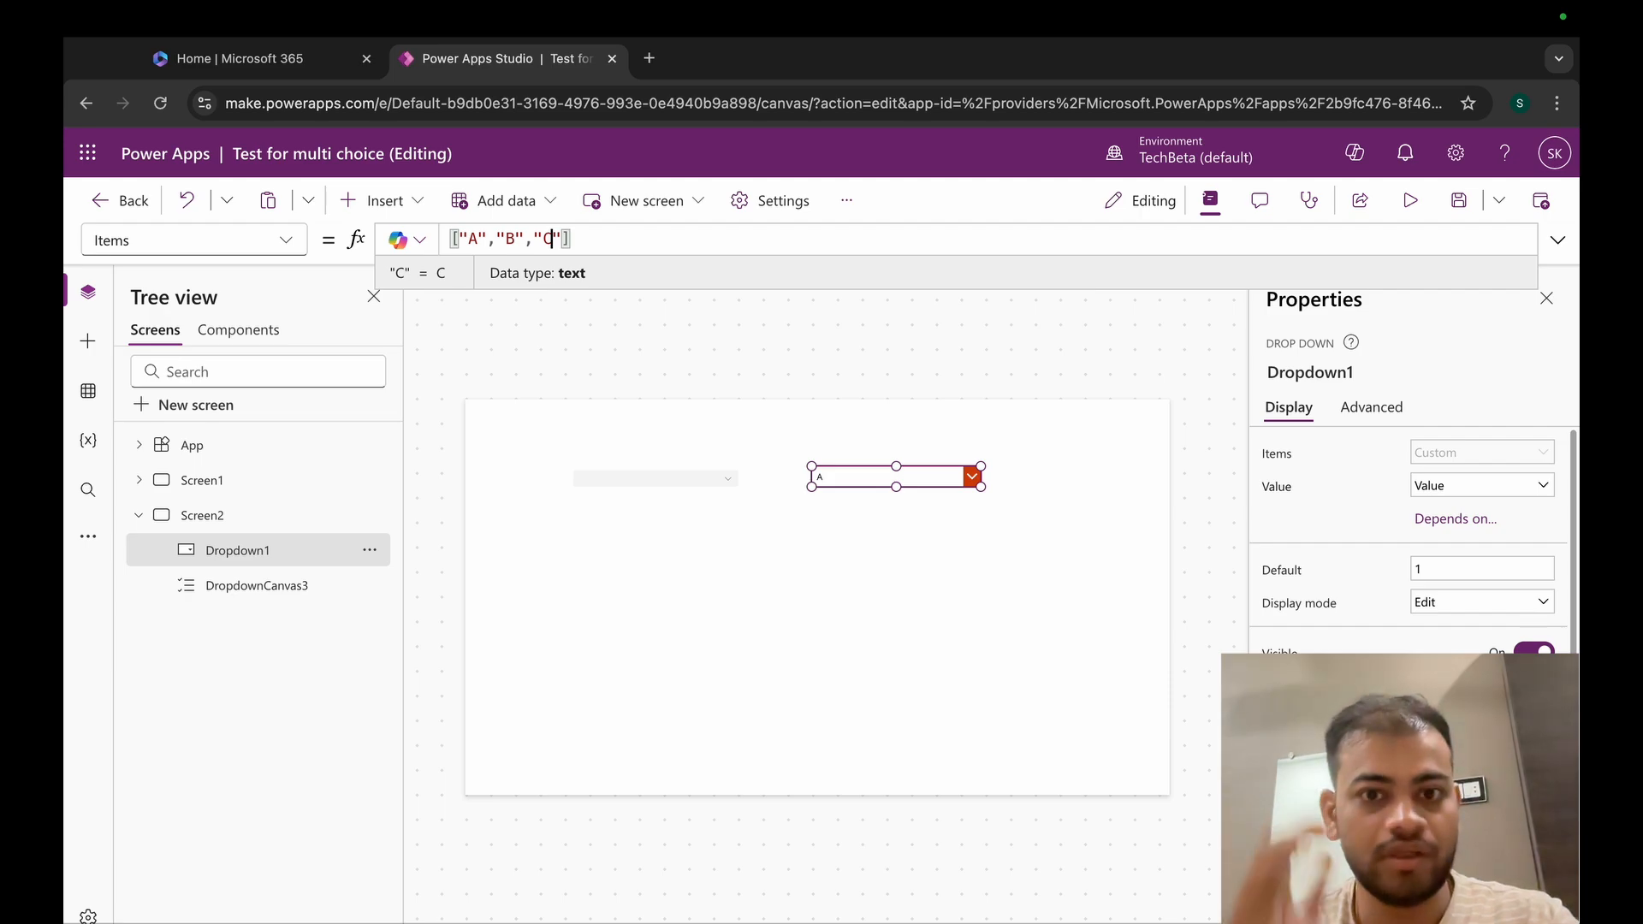
pyautogui.click(1067, 485)
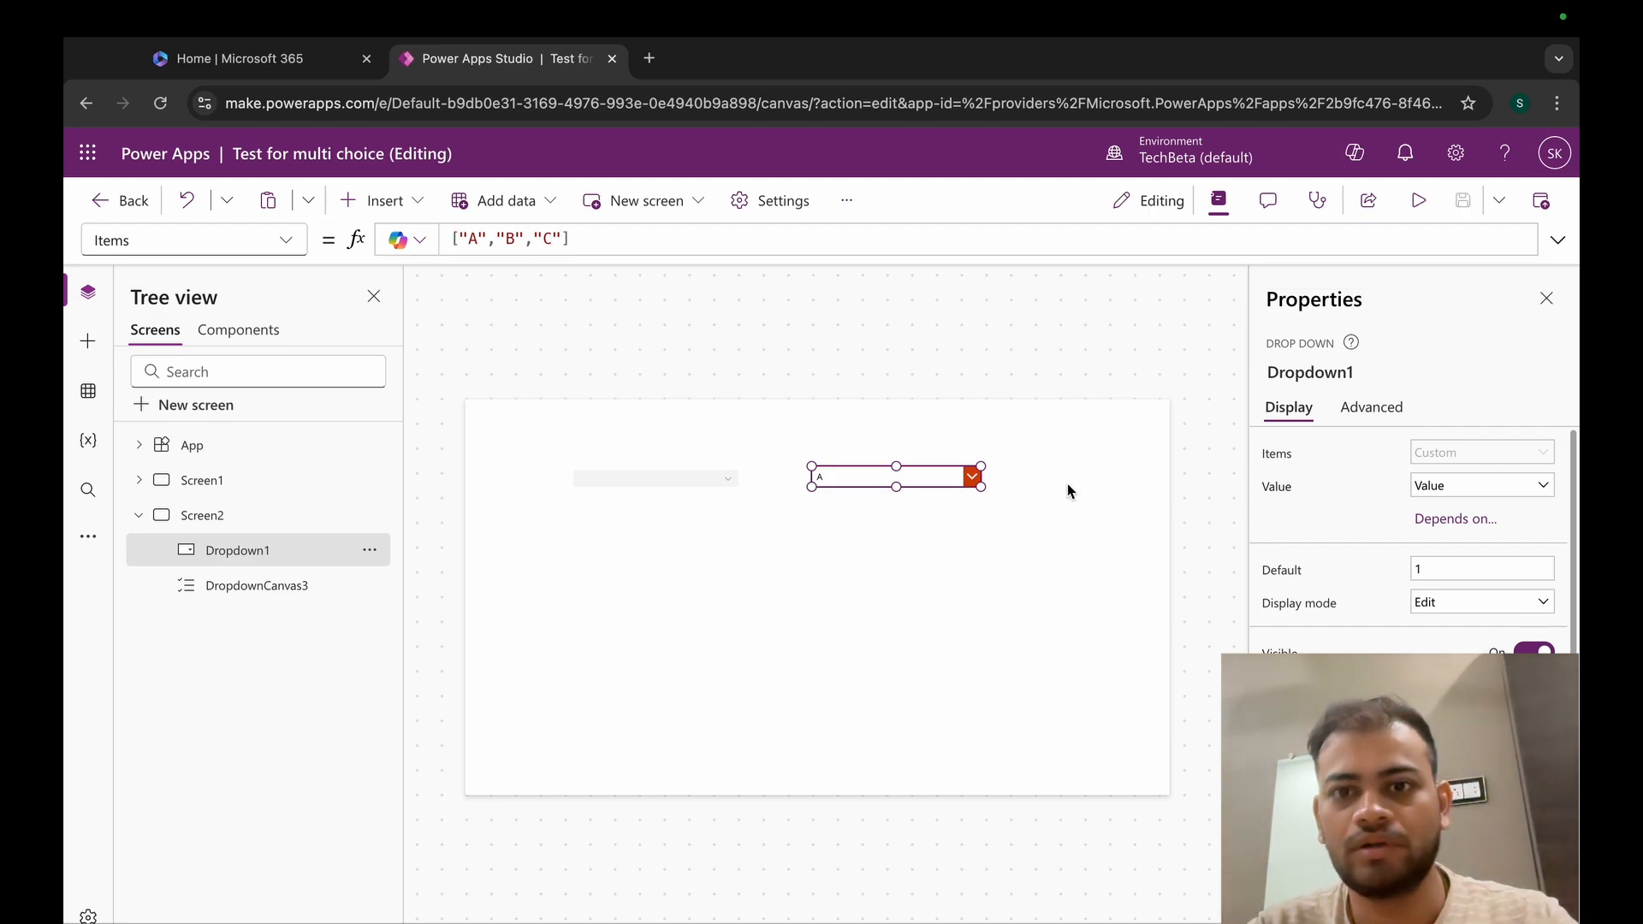
# - Preview the app to check the classic dropdown's list of choices, then return to editing
pyautogui.click(1418, 200)
pyautogui.click(1059, 374)
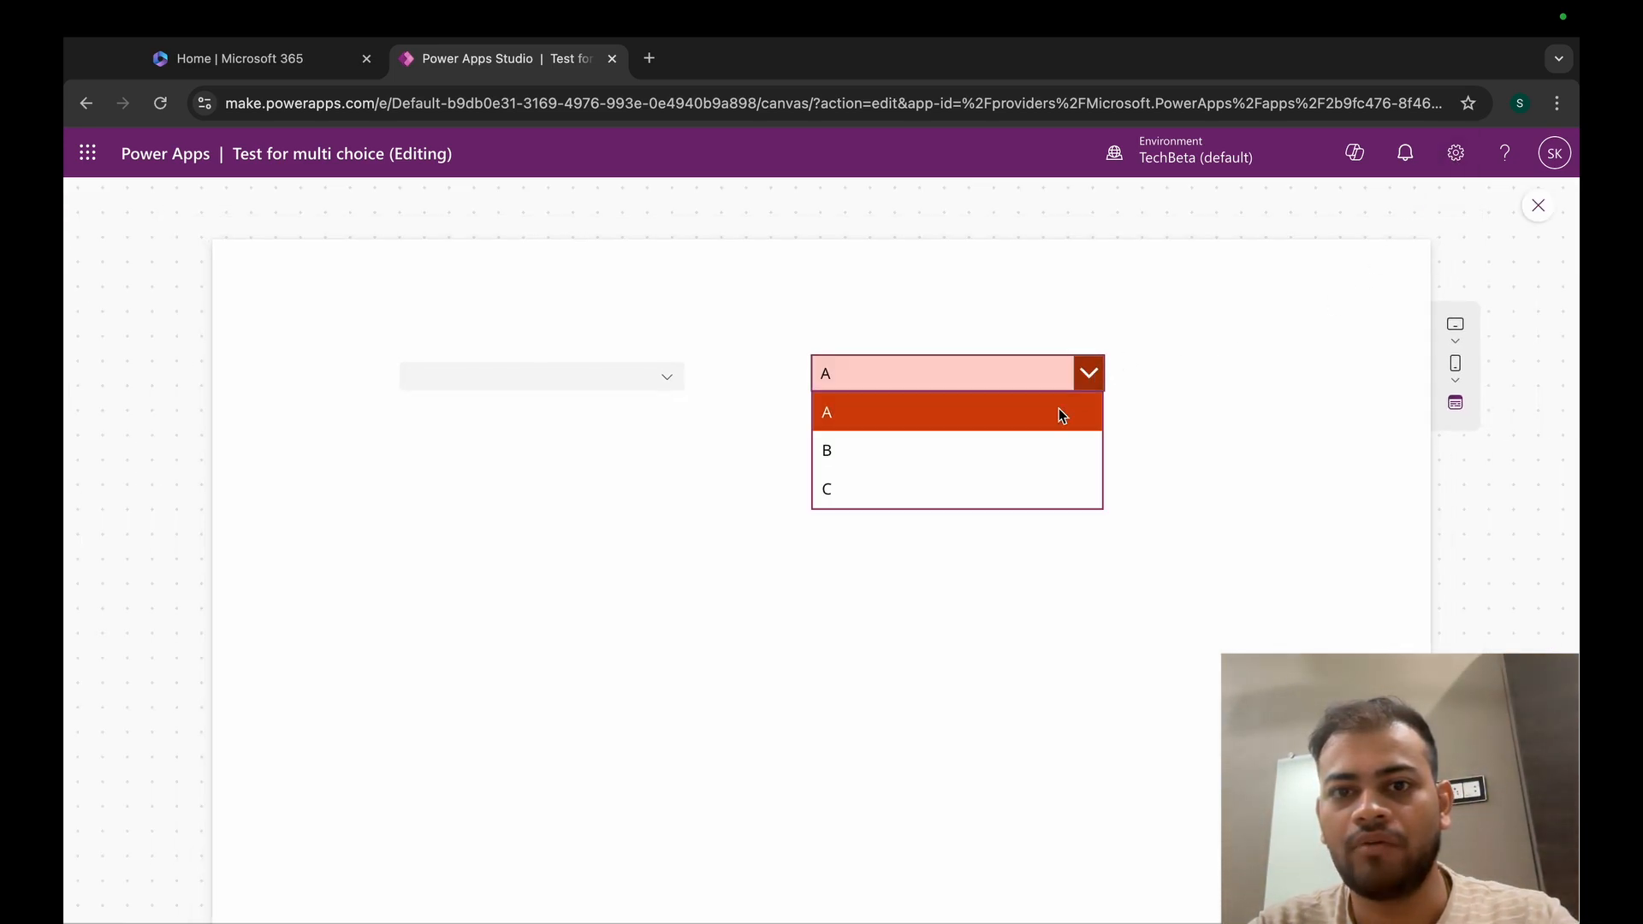
pyautogui.click(1219, 443)
pyautogui.click(1548, 208)
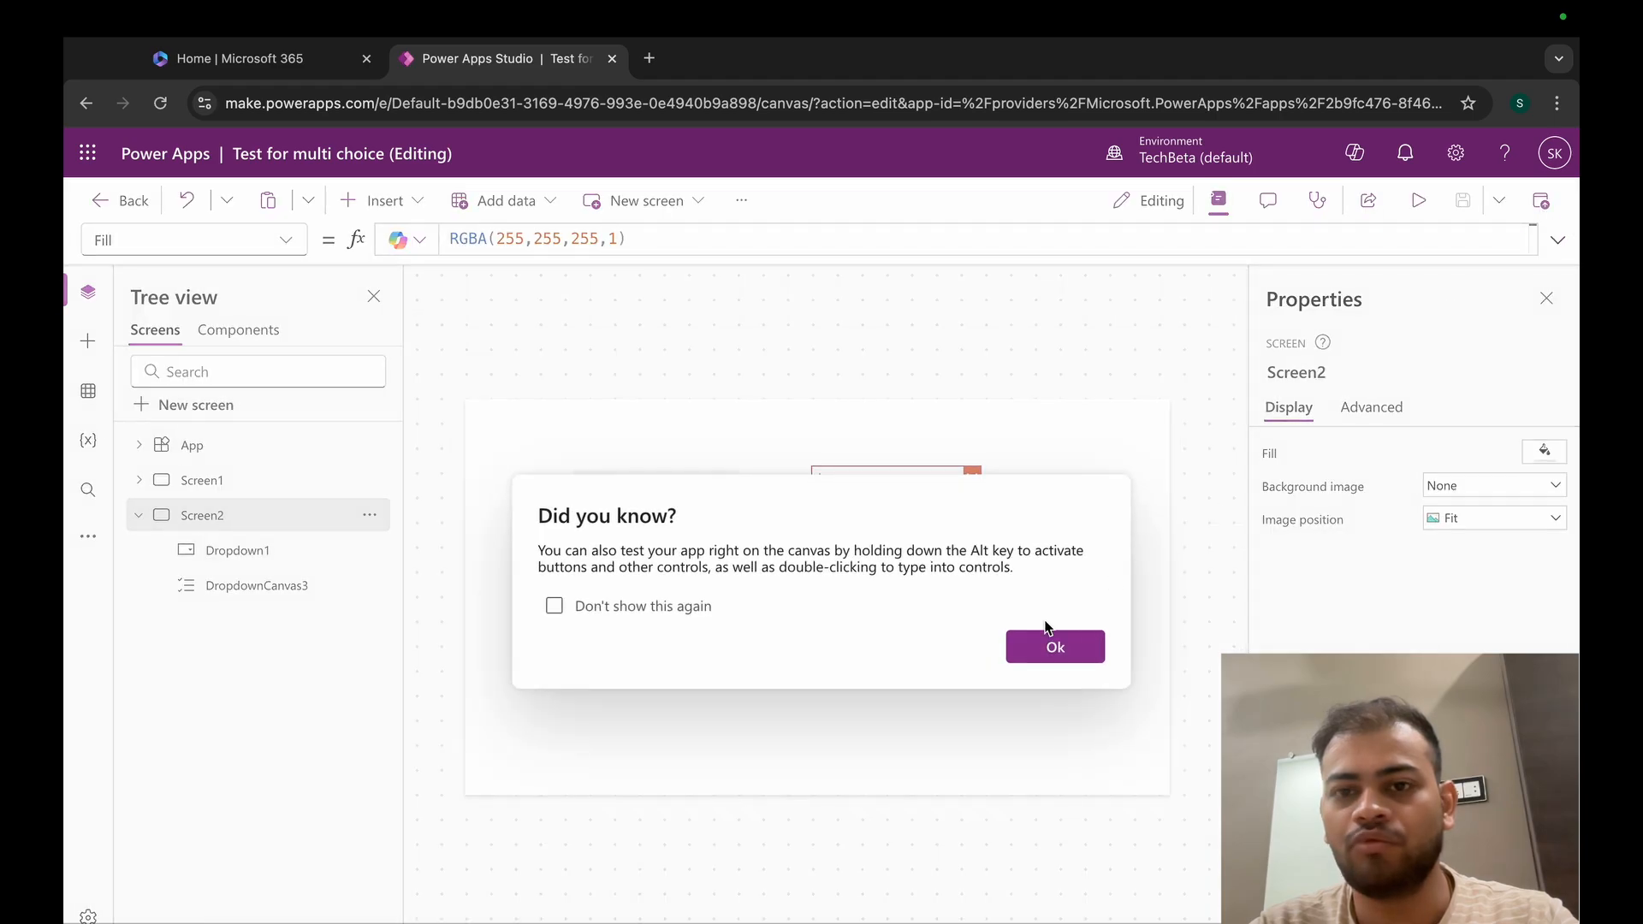
pyautogui.click(1049, 647)
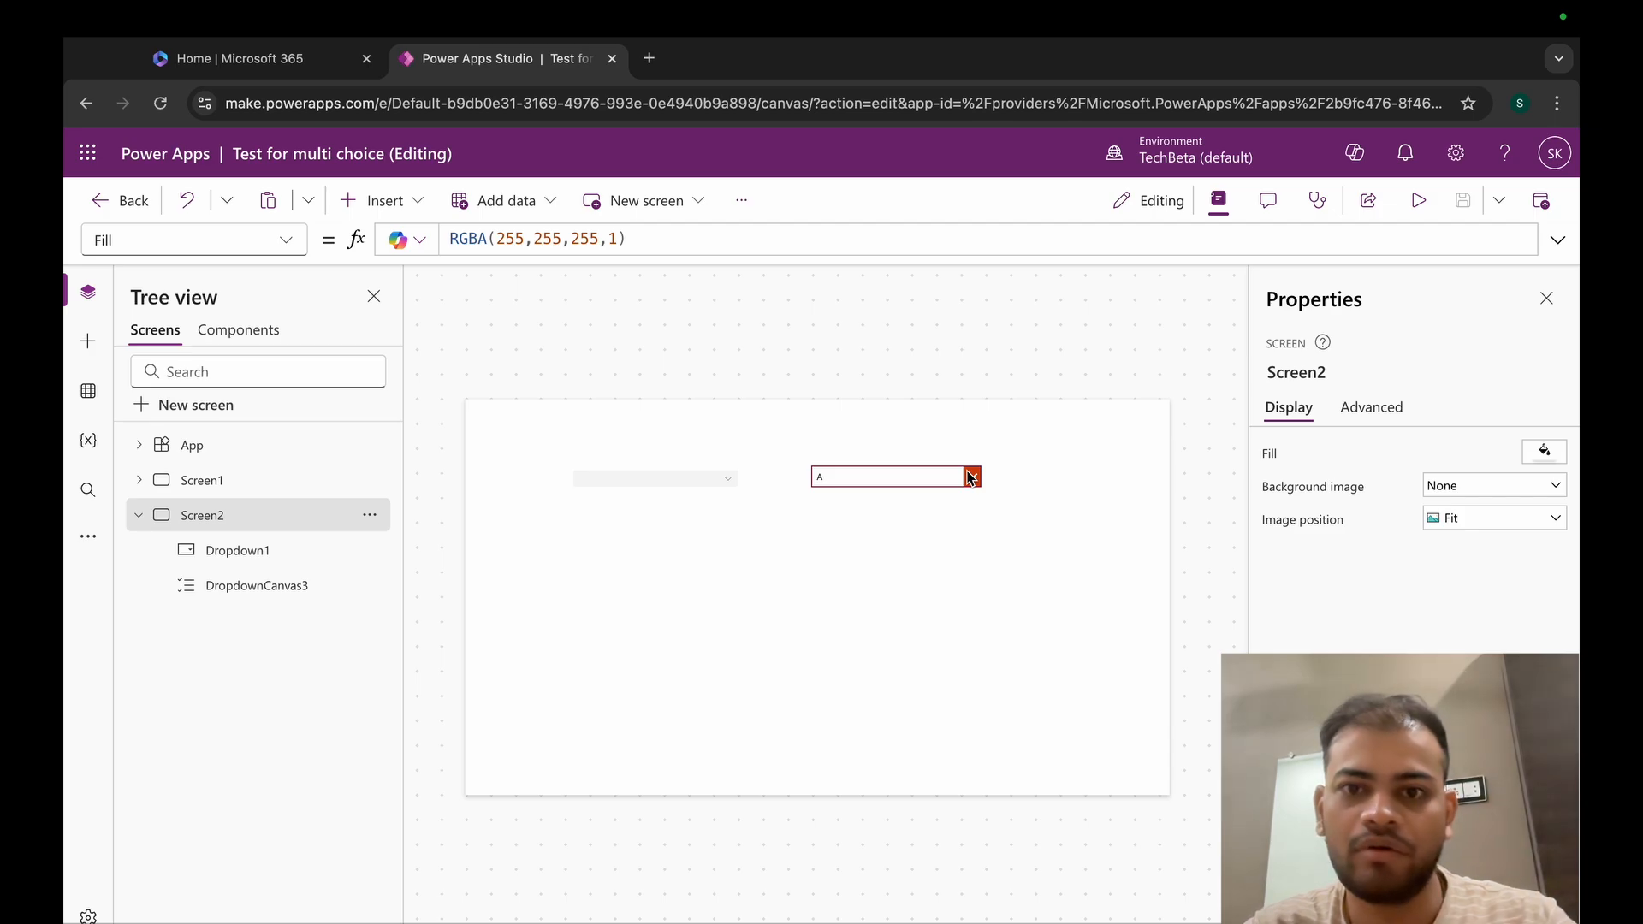
# - Set the classic dropdown's Default property to "B"
pyautogui.click(970, 476)
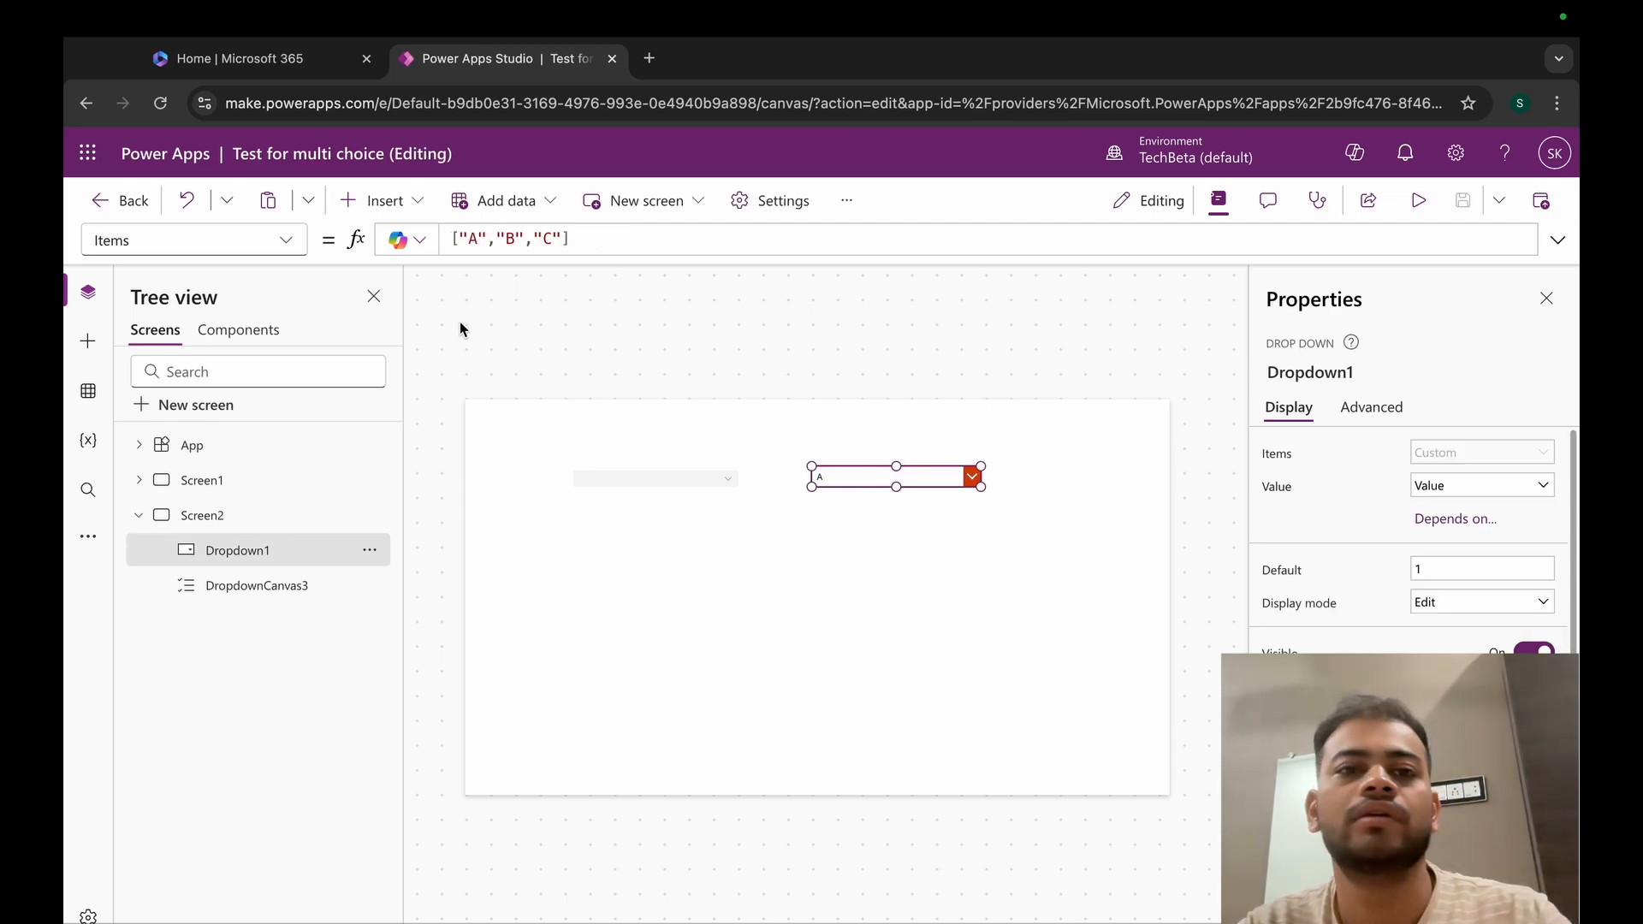
pyautogui.click(295, 249)
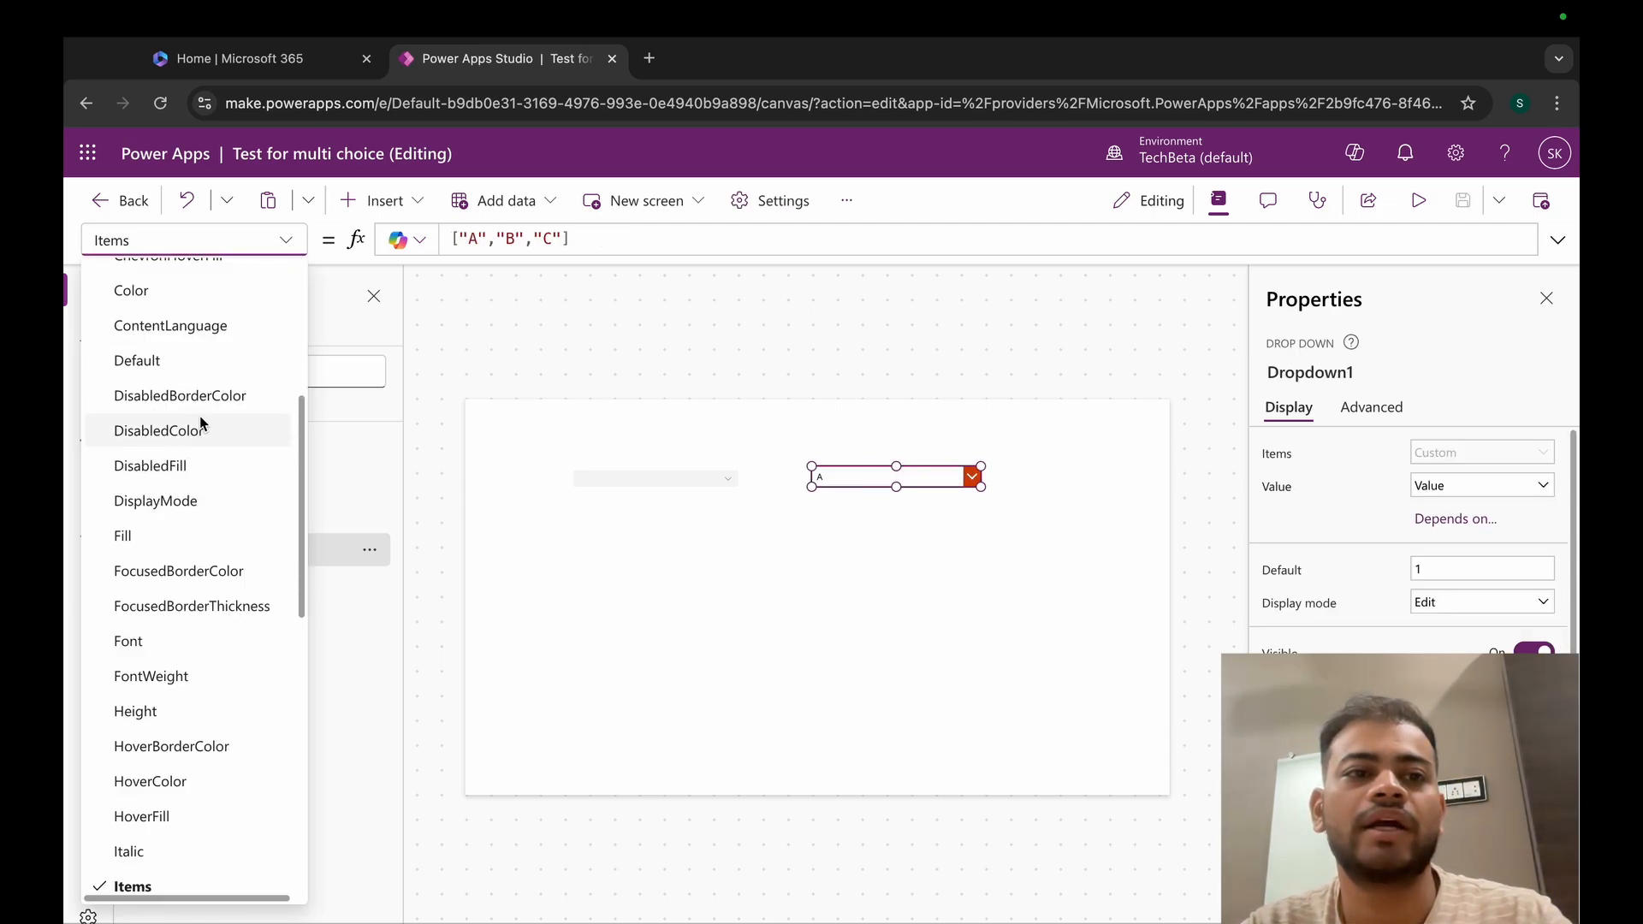
pyautogui.scroll(5, 200, 412)
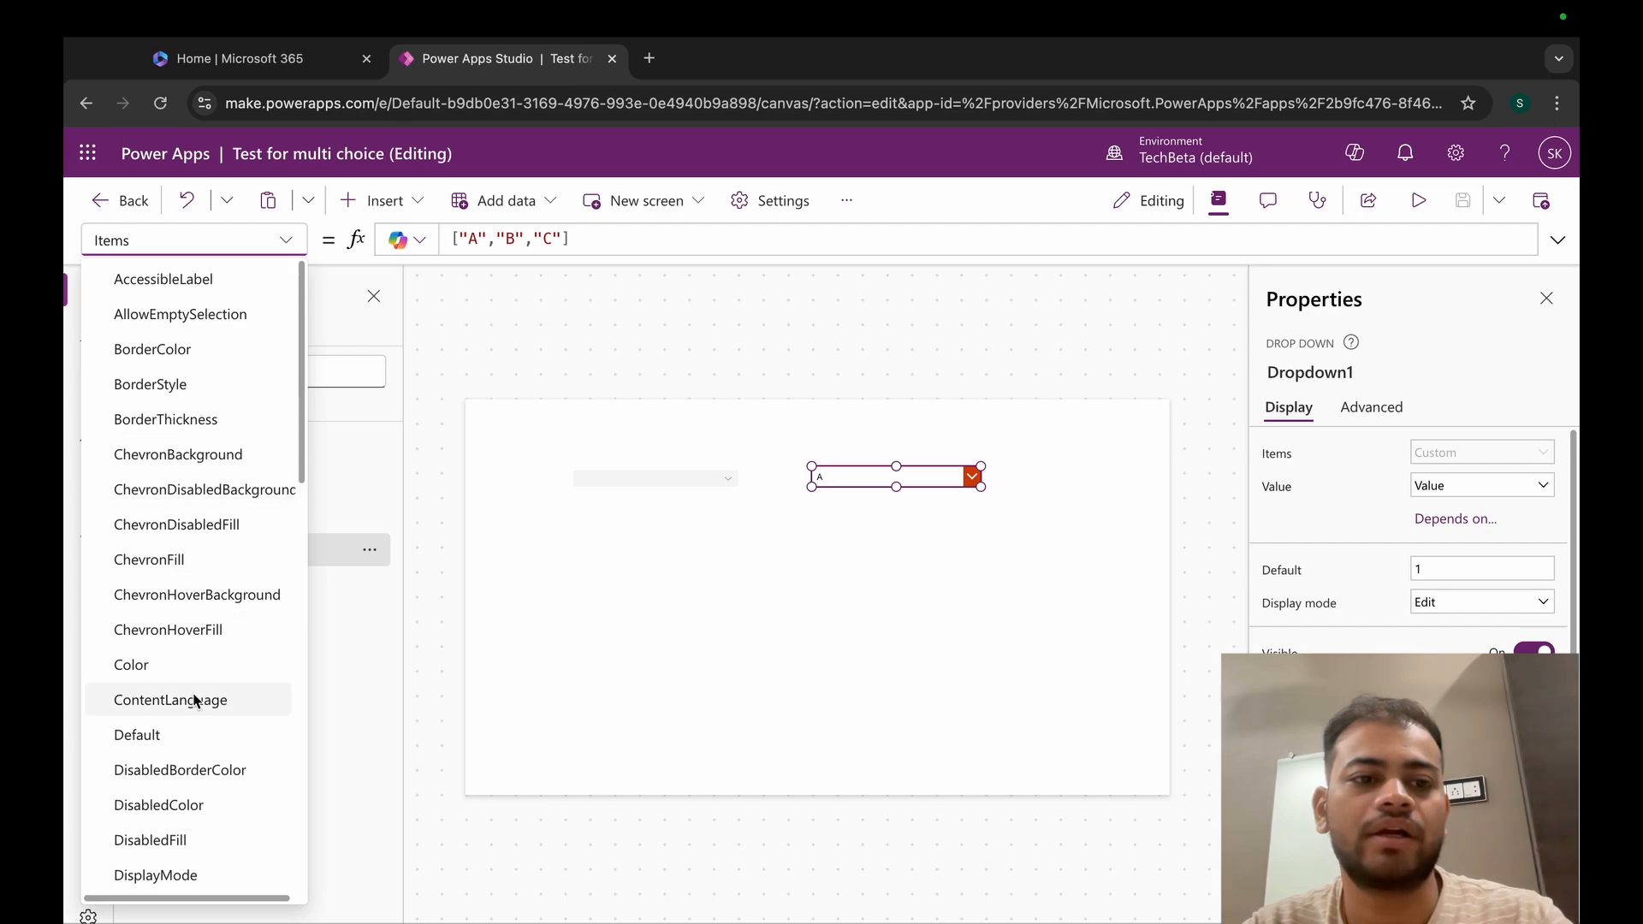
pyautogui.scroll(-1, 192, 697)
pyautogui.scroll(1, 194, 697)
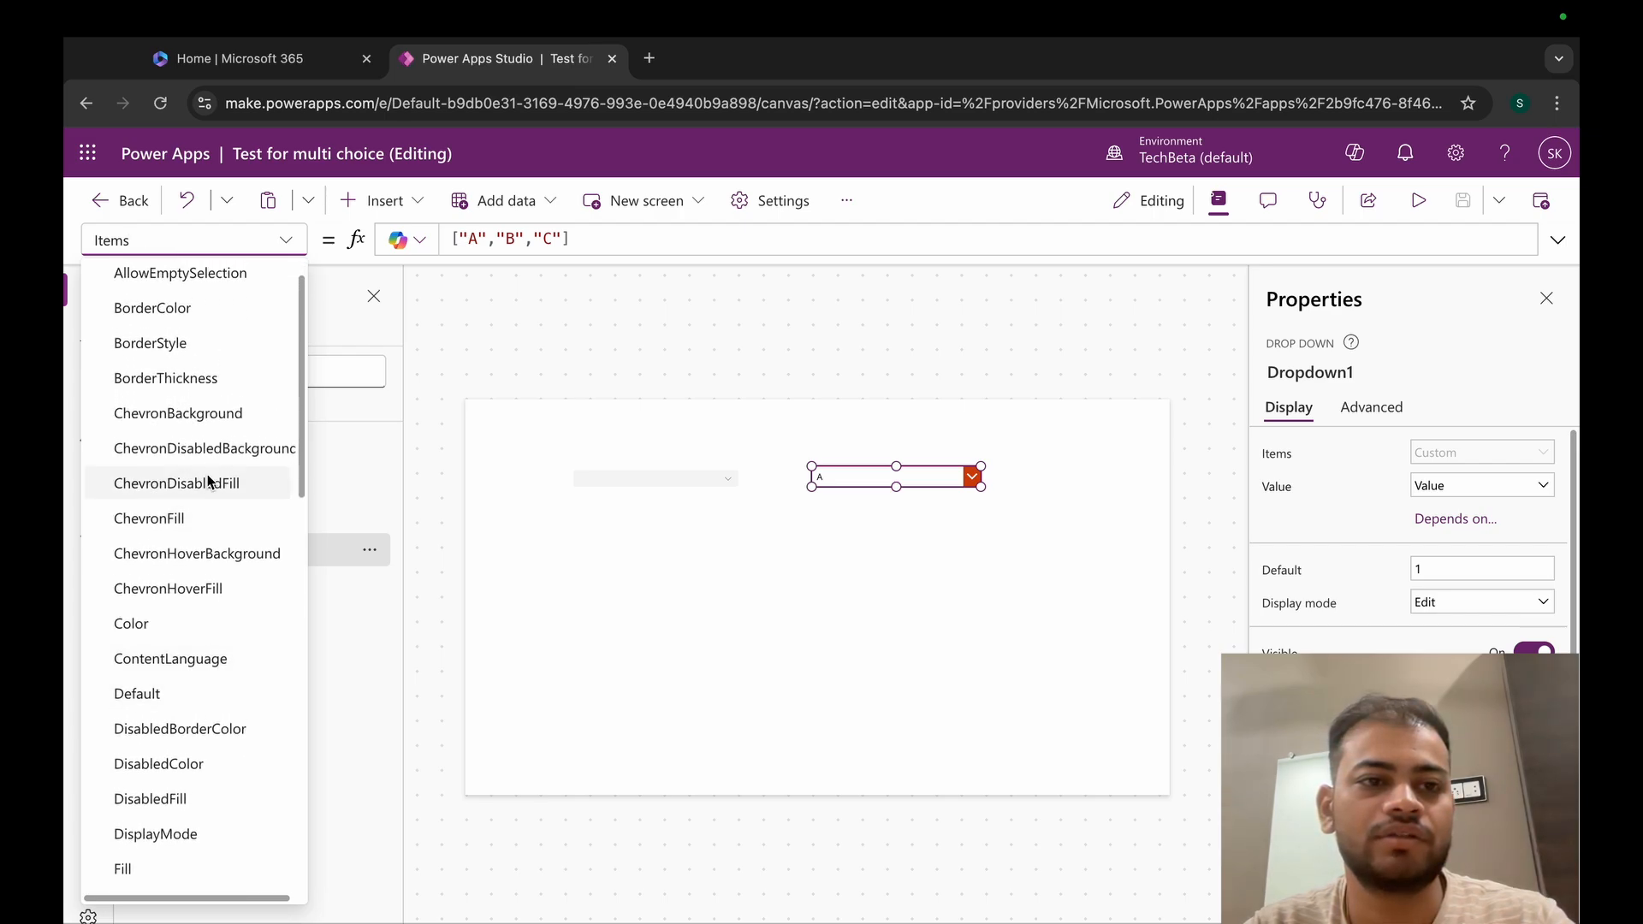
pyautogui.scroll(1, 150, 734)
pyautogui.click(152, 733)
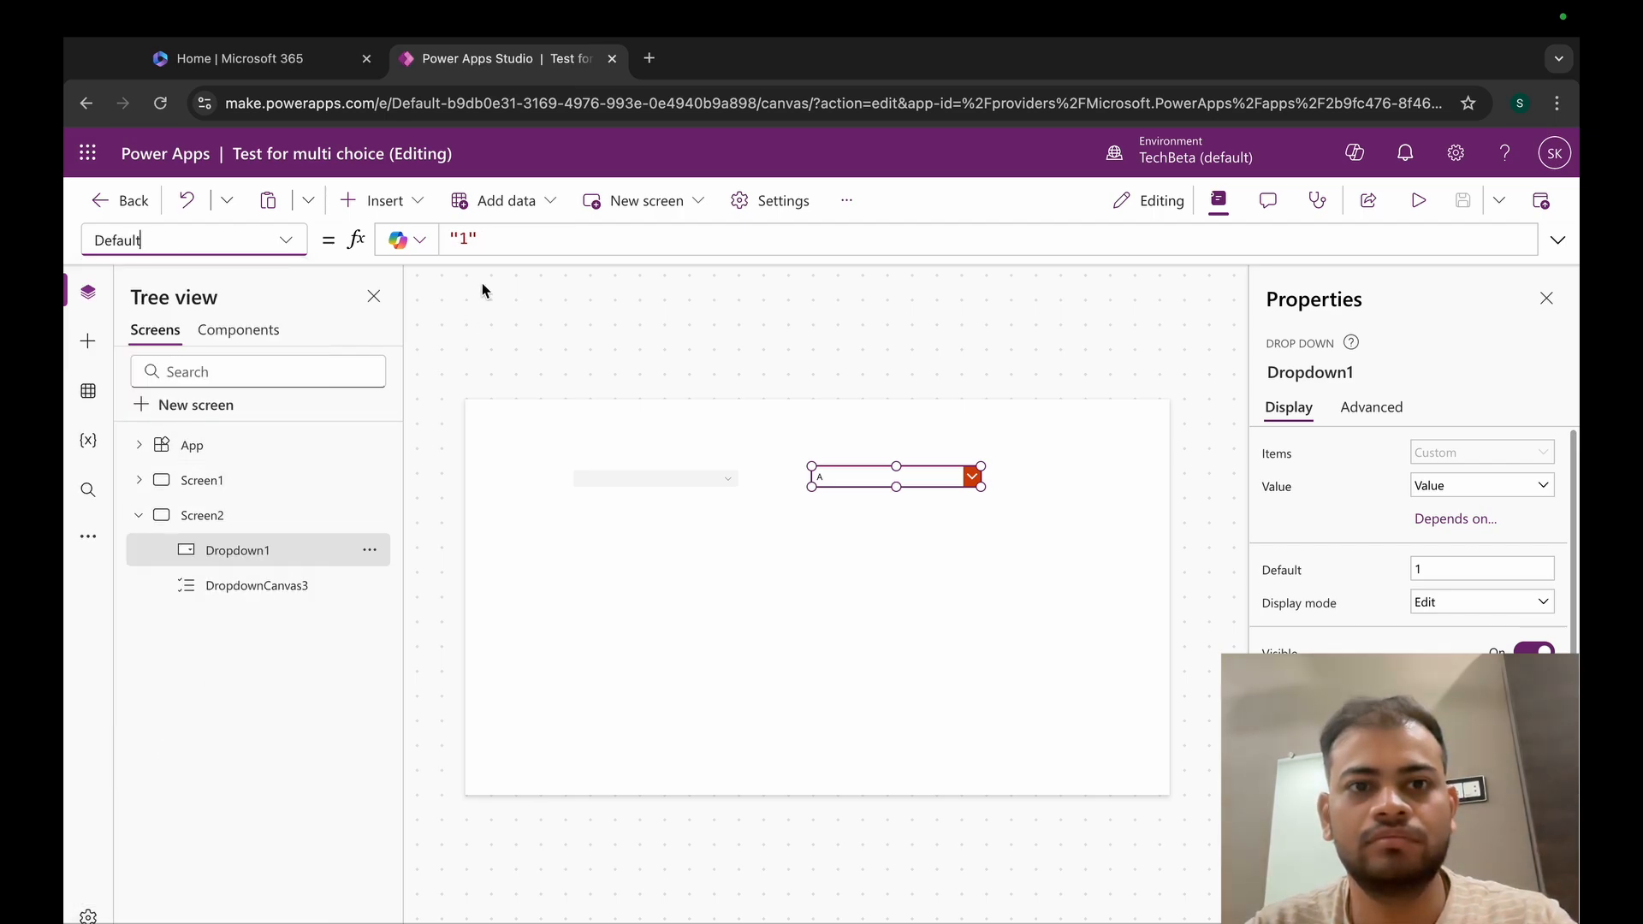
pyautogui.click(499, 240)
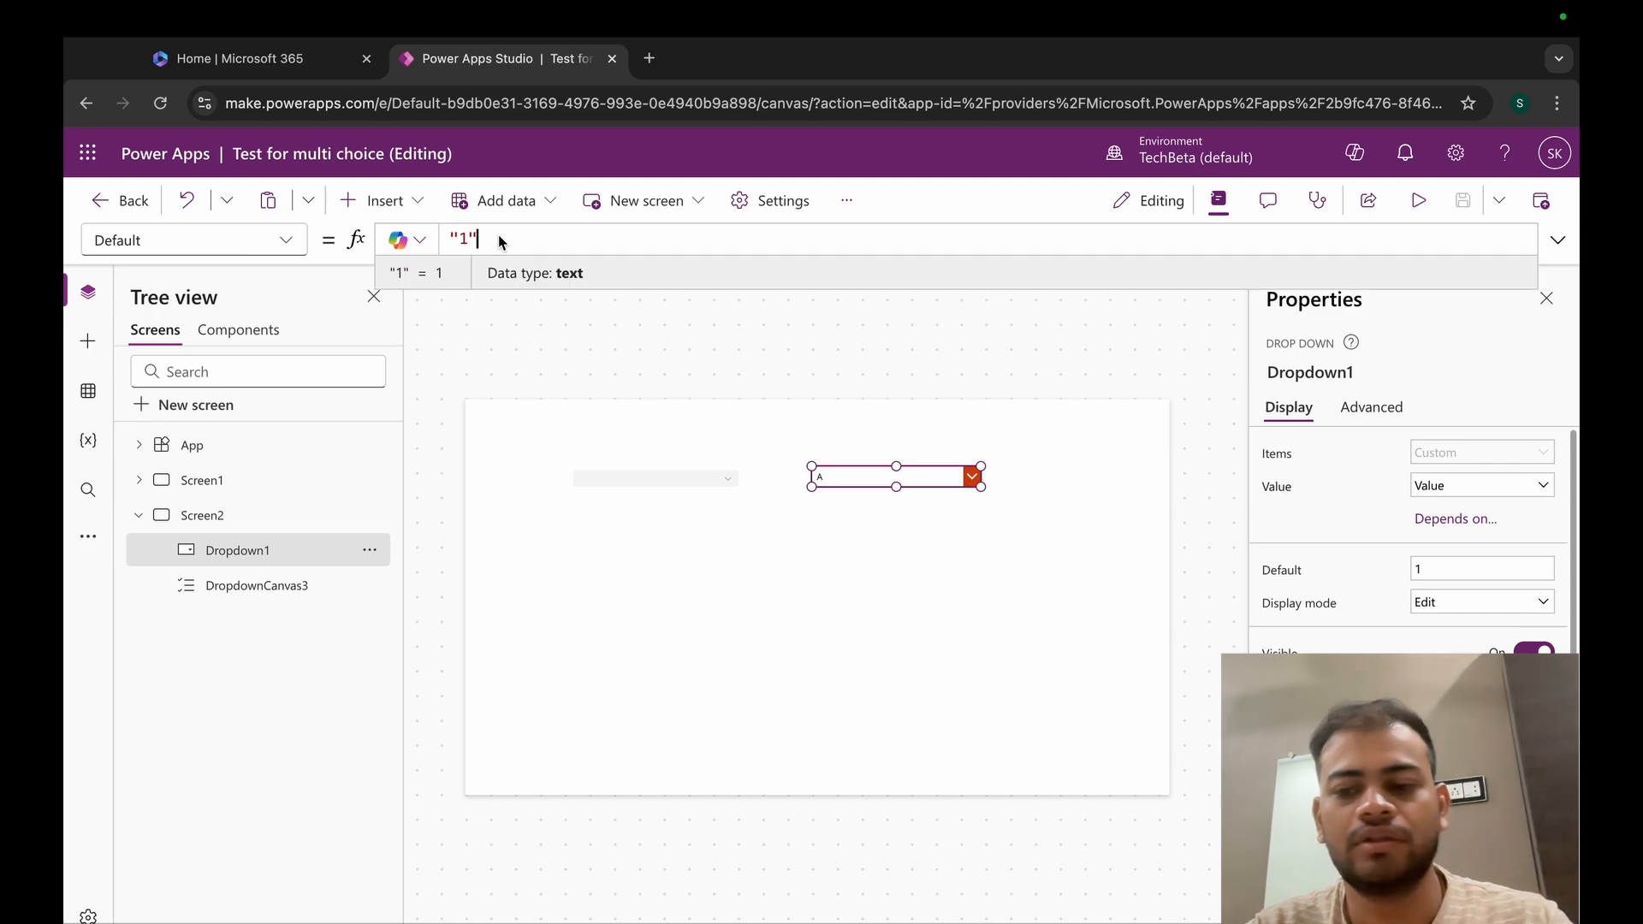
pyautogui.press('BackSpace')
pyautogui.press('BackSpace')
pyautogui.press('BackSpace')
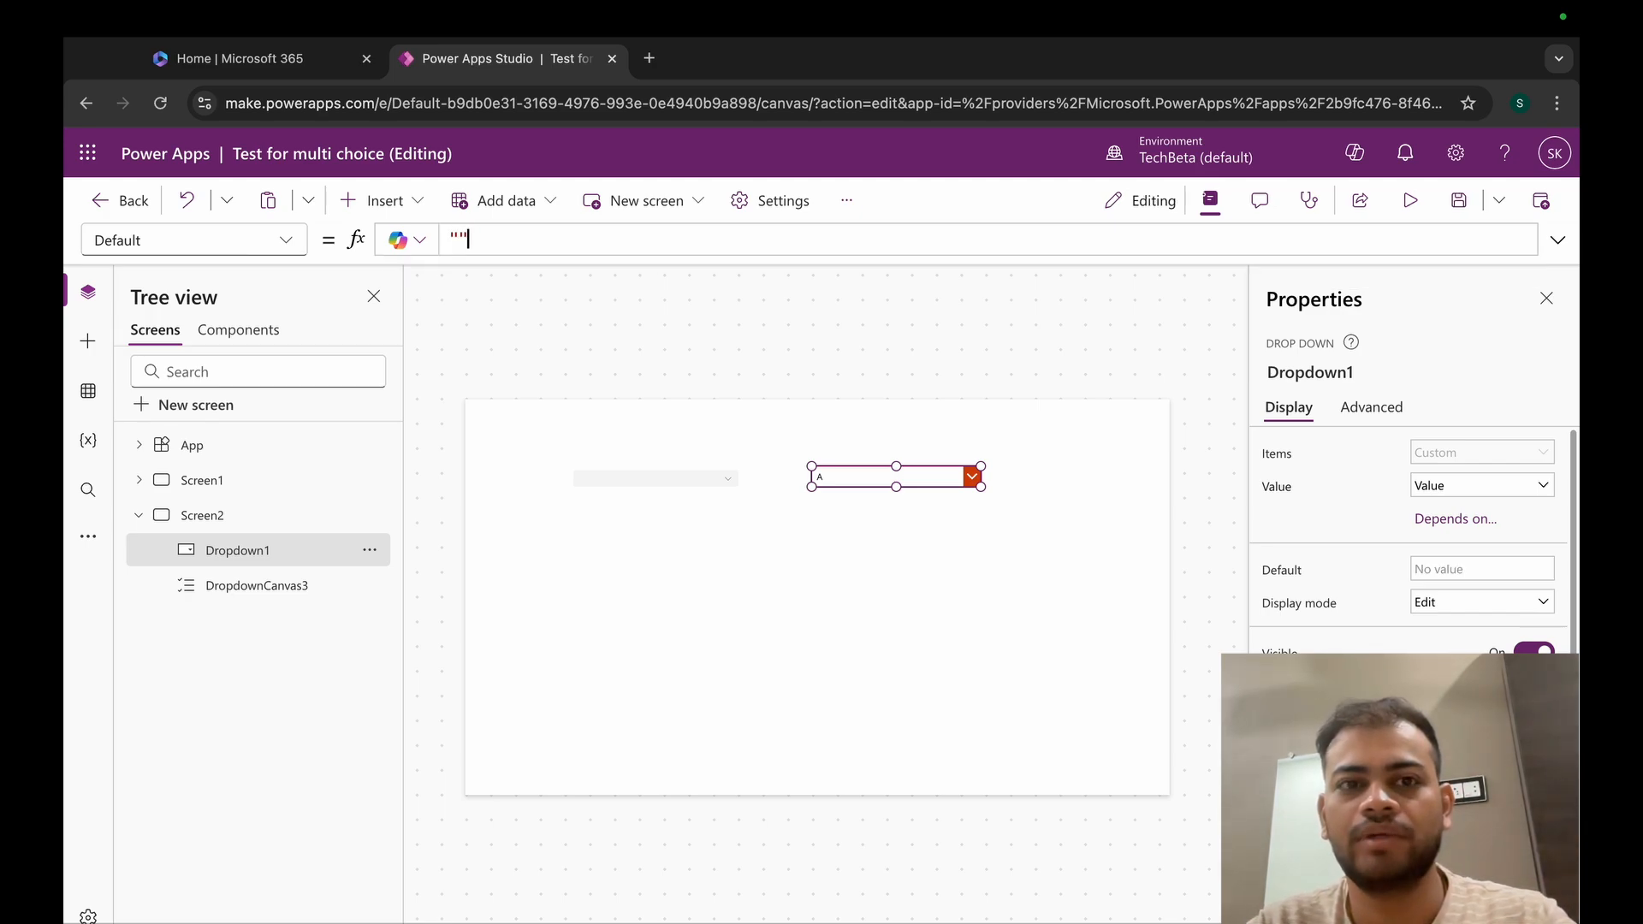
pyautogui.click(459, 239)
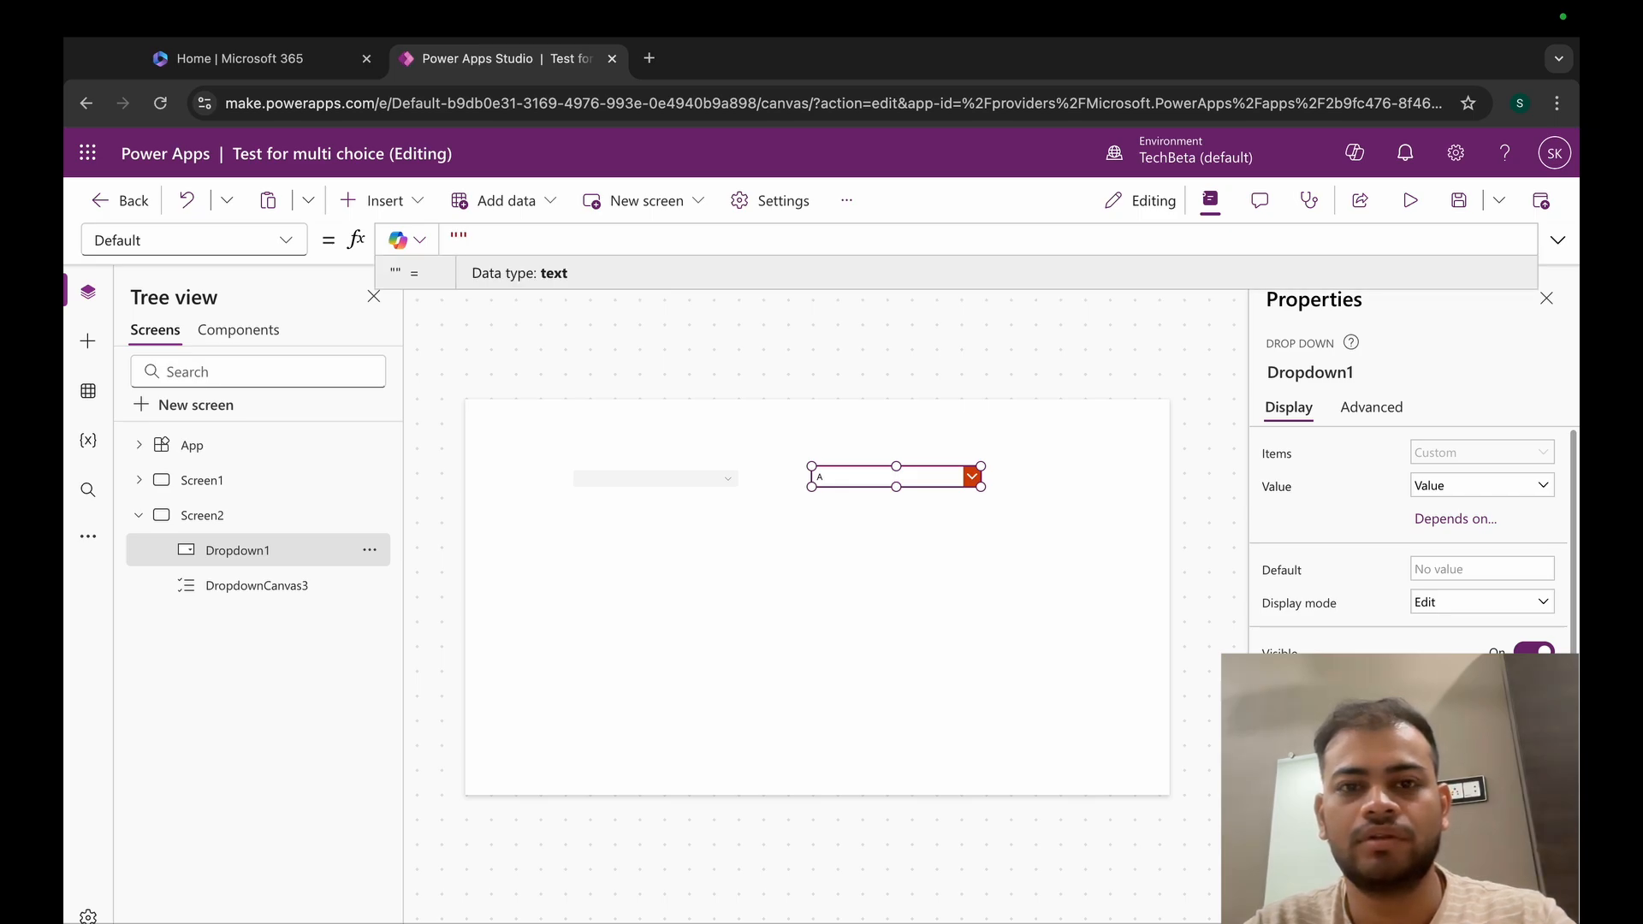
pyautogui.click(761, 665)
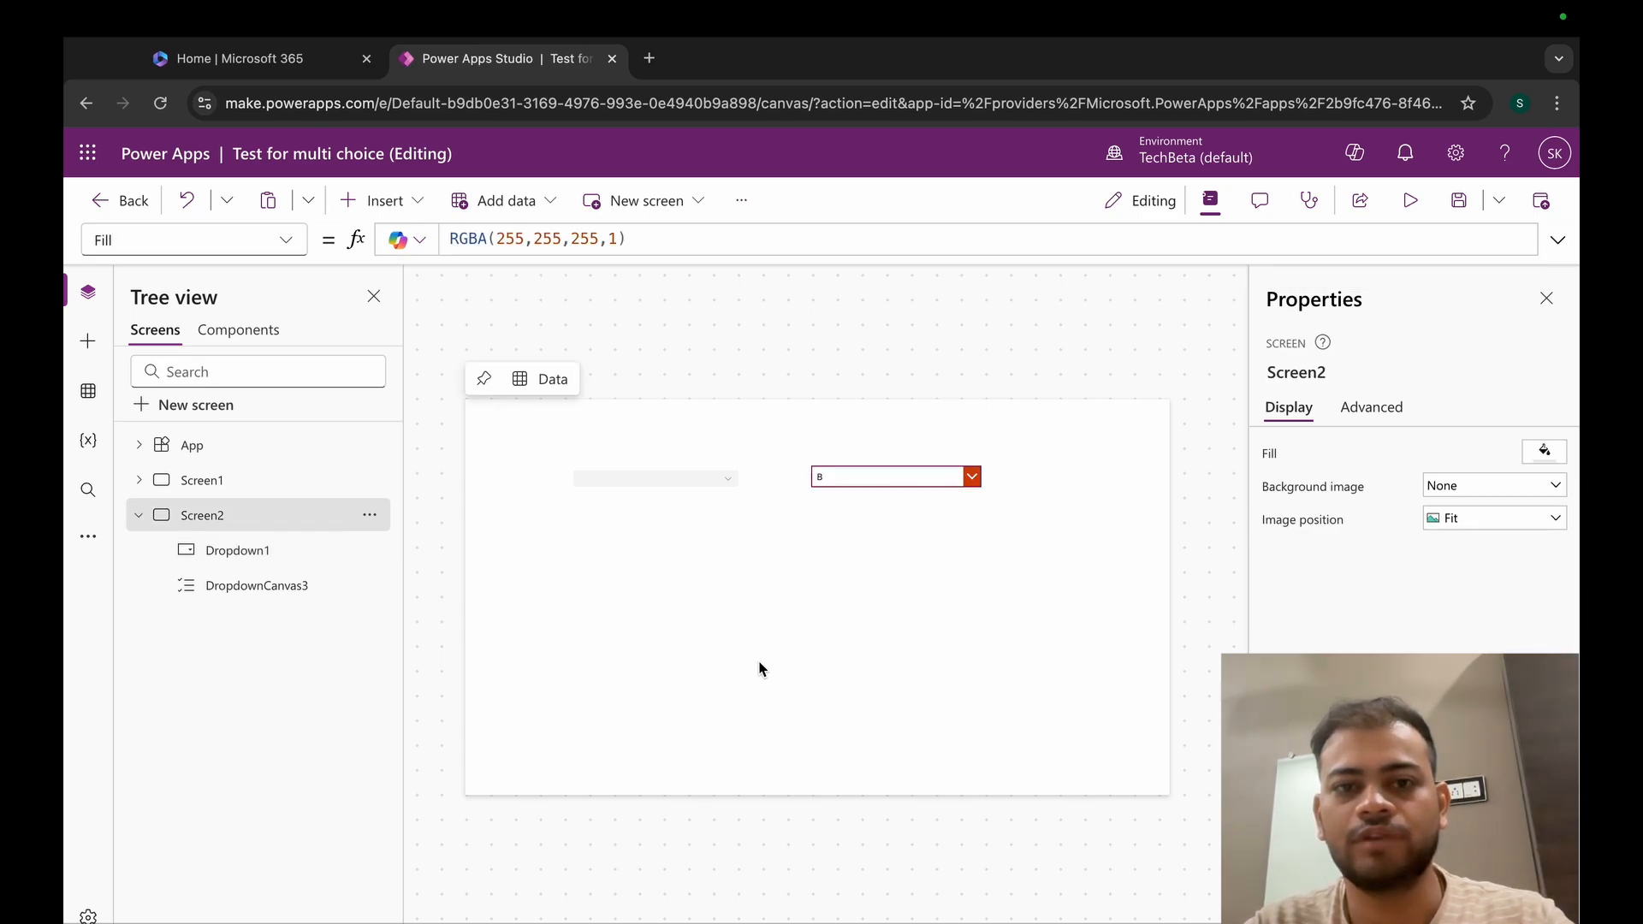
# - Insert a button on Screen1 just above the data table's Title column and set its text to Next
pyautogui.click(251, 481)
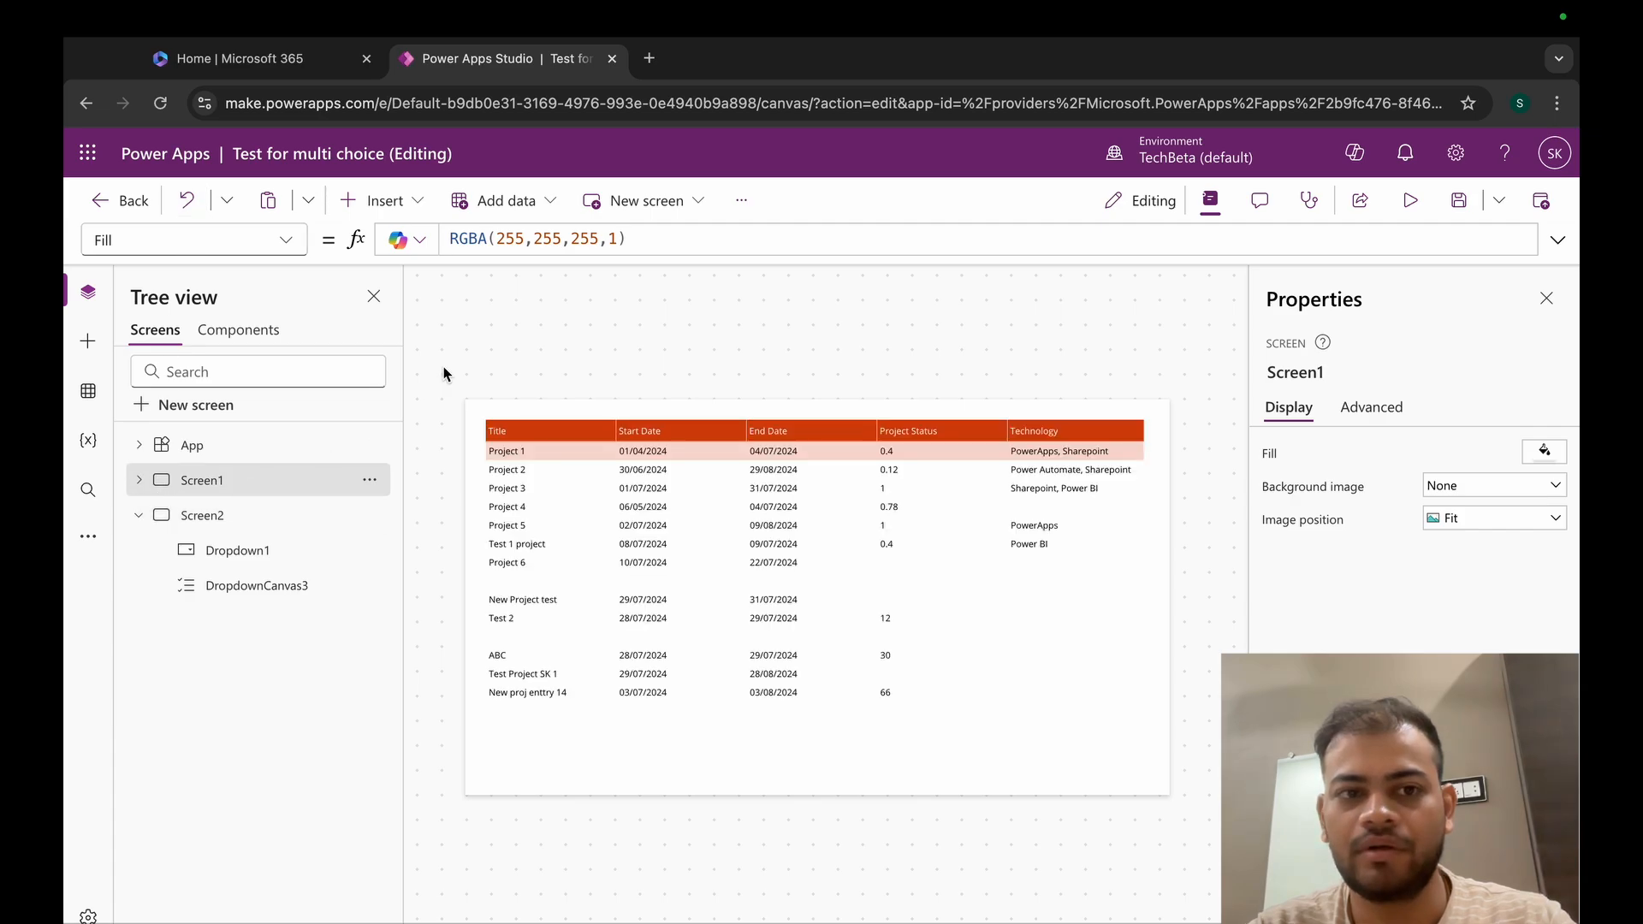
pyautogui.click(385, 202)
pyautogui.click(520, 365)
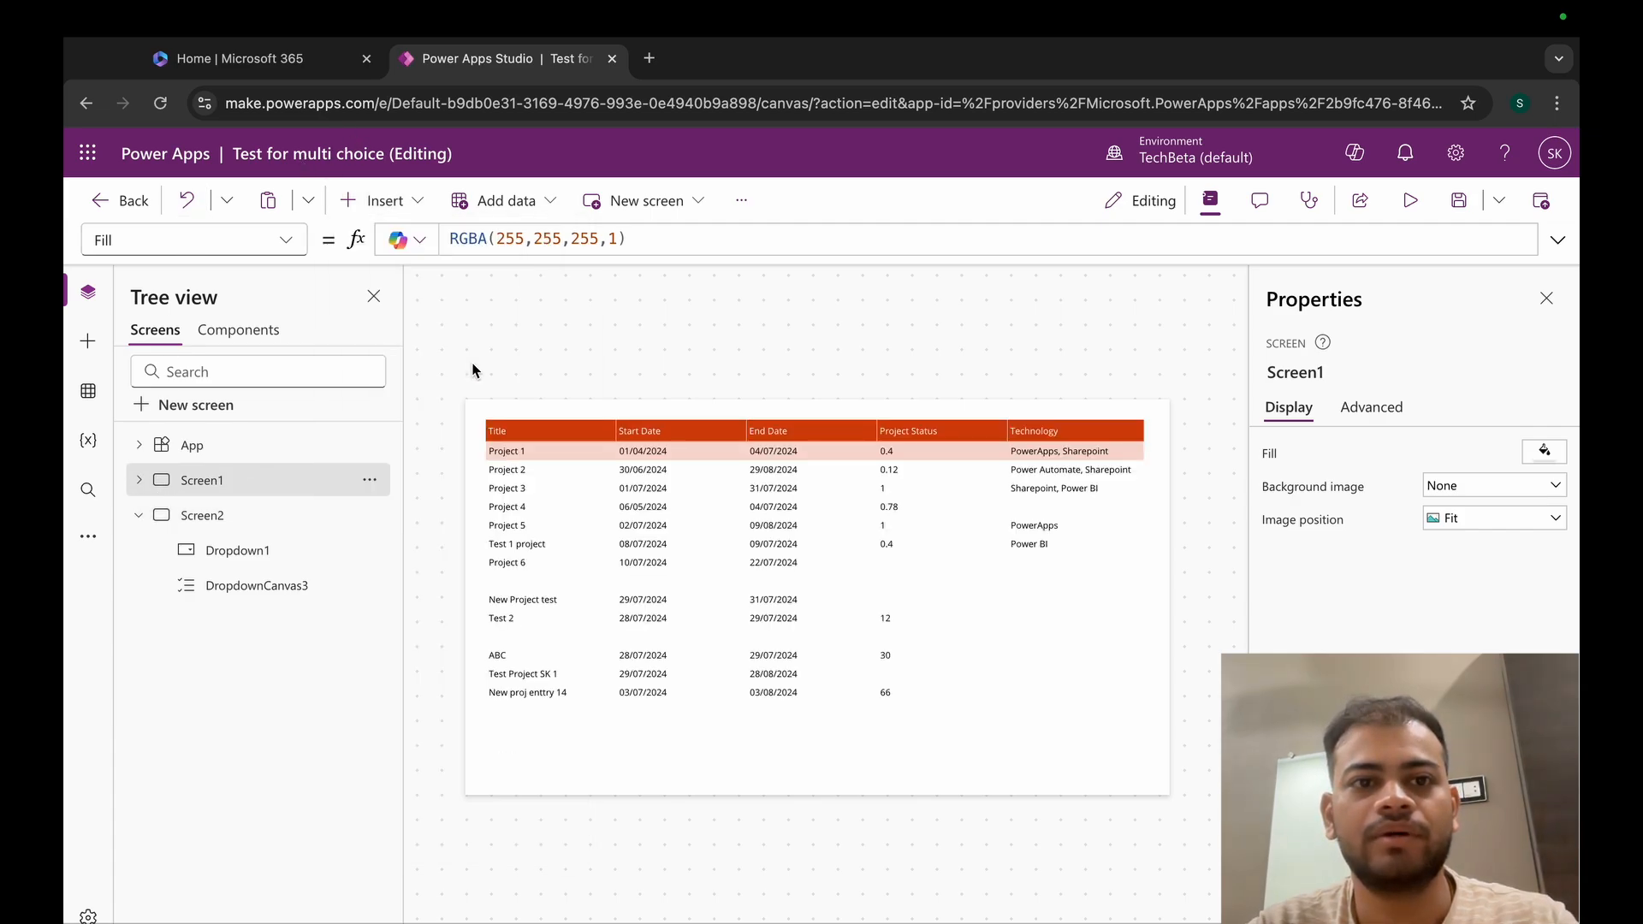
pyautogui.moveTo(531, 428); pyautogui.dragTo(532, 422)
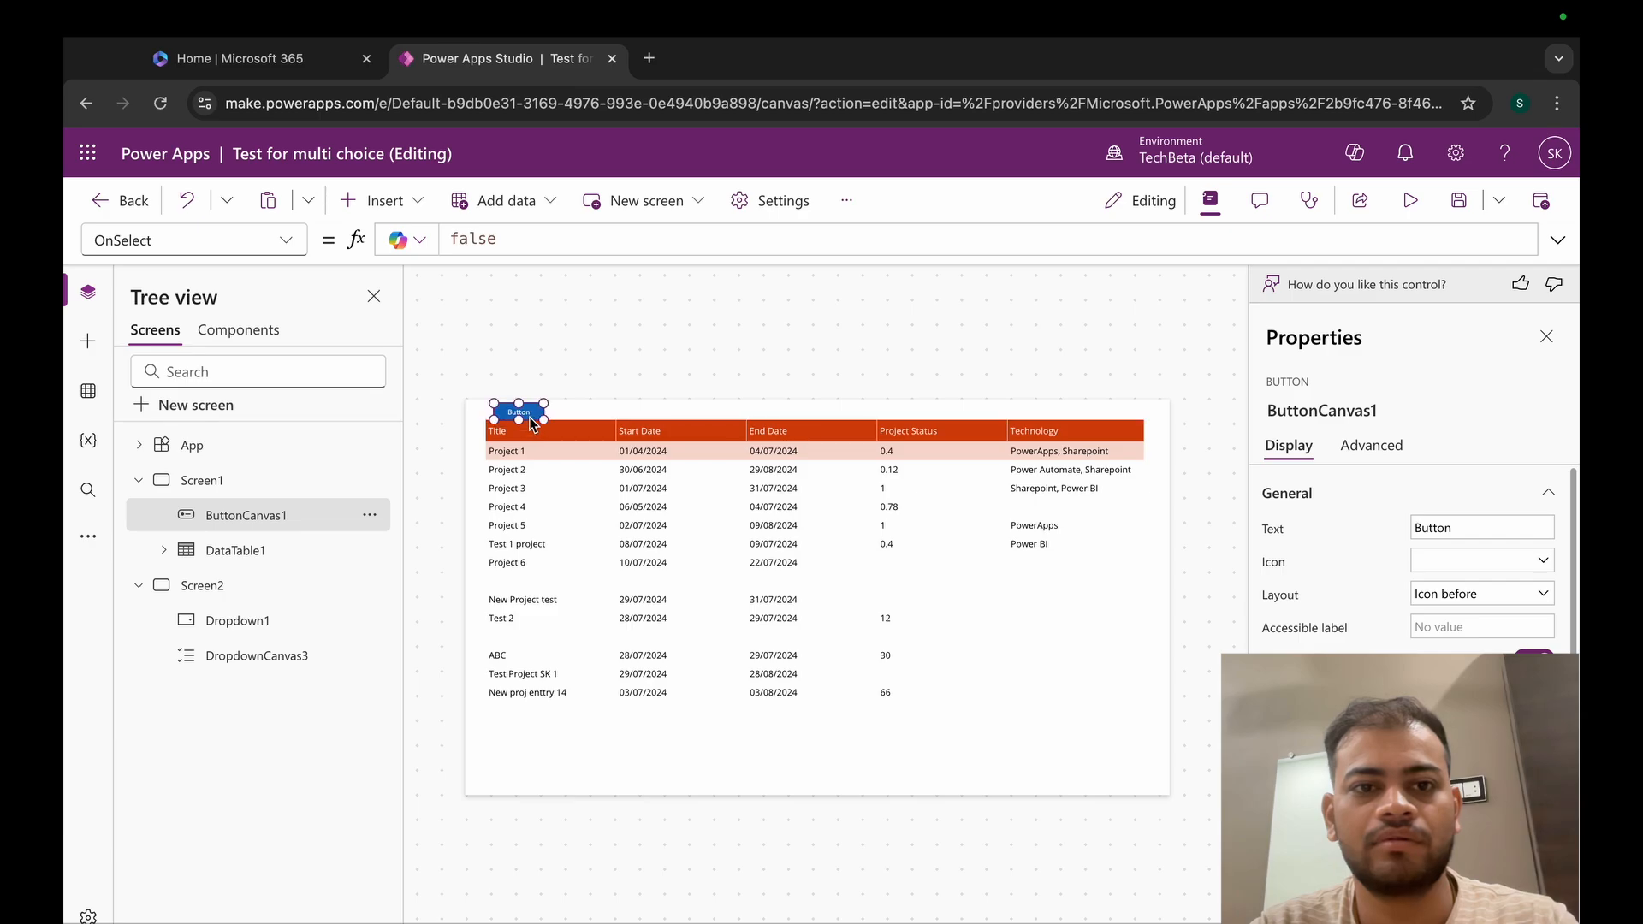
pyautogui.click(1468, 527)
pyautogui.hotkey('ctrl', 'a')
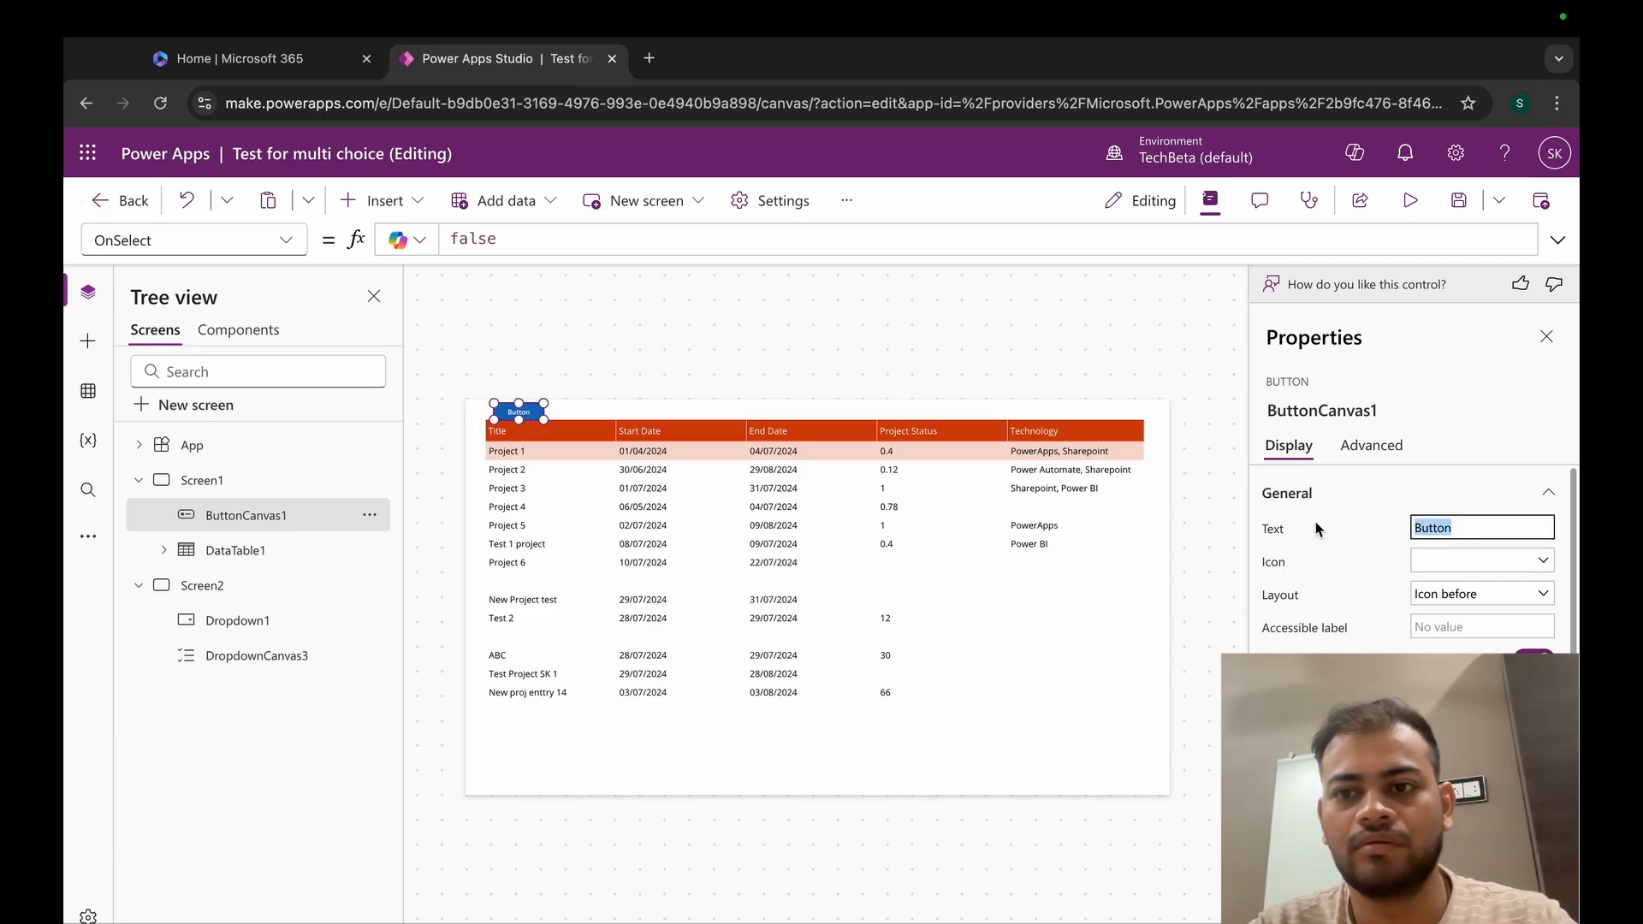
pyautogui.write('Necxt')
pyautogui.press('BackSpace')
pyautogui.press('BackSpace')
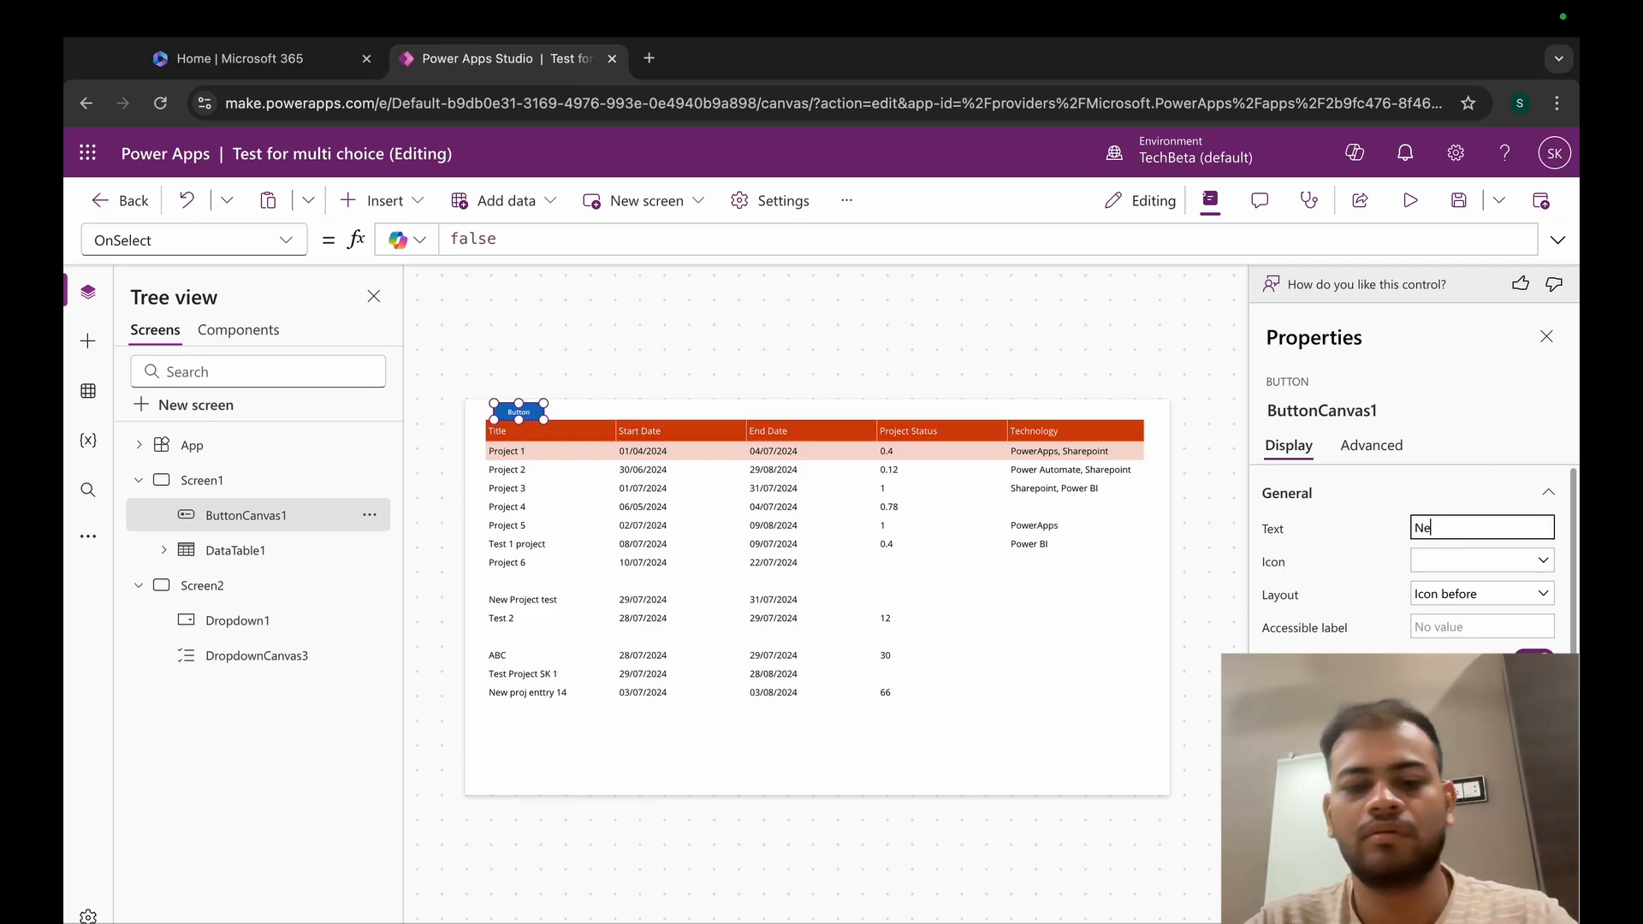
# - Set the Next button's OnSelect property to Navigate(Screen2)
pyautogui.click(525, 244)
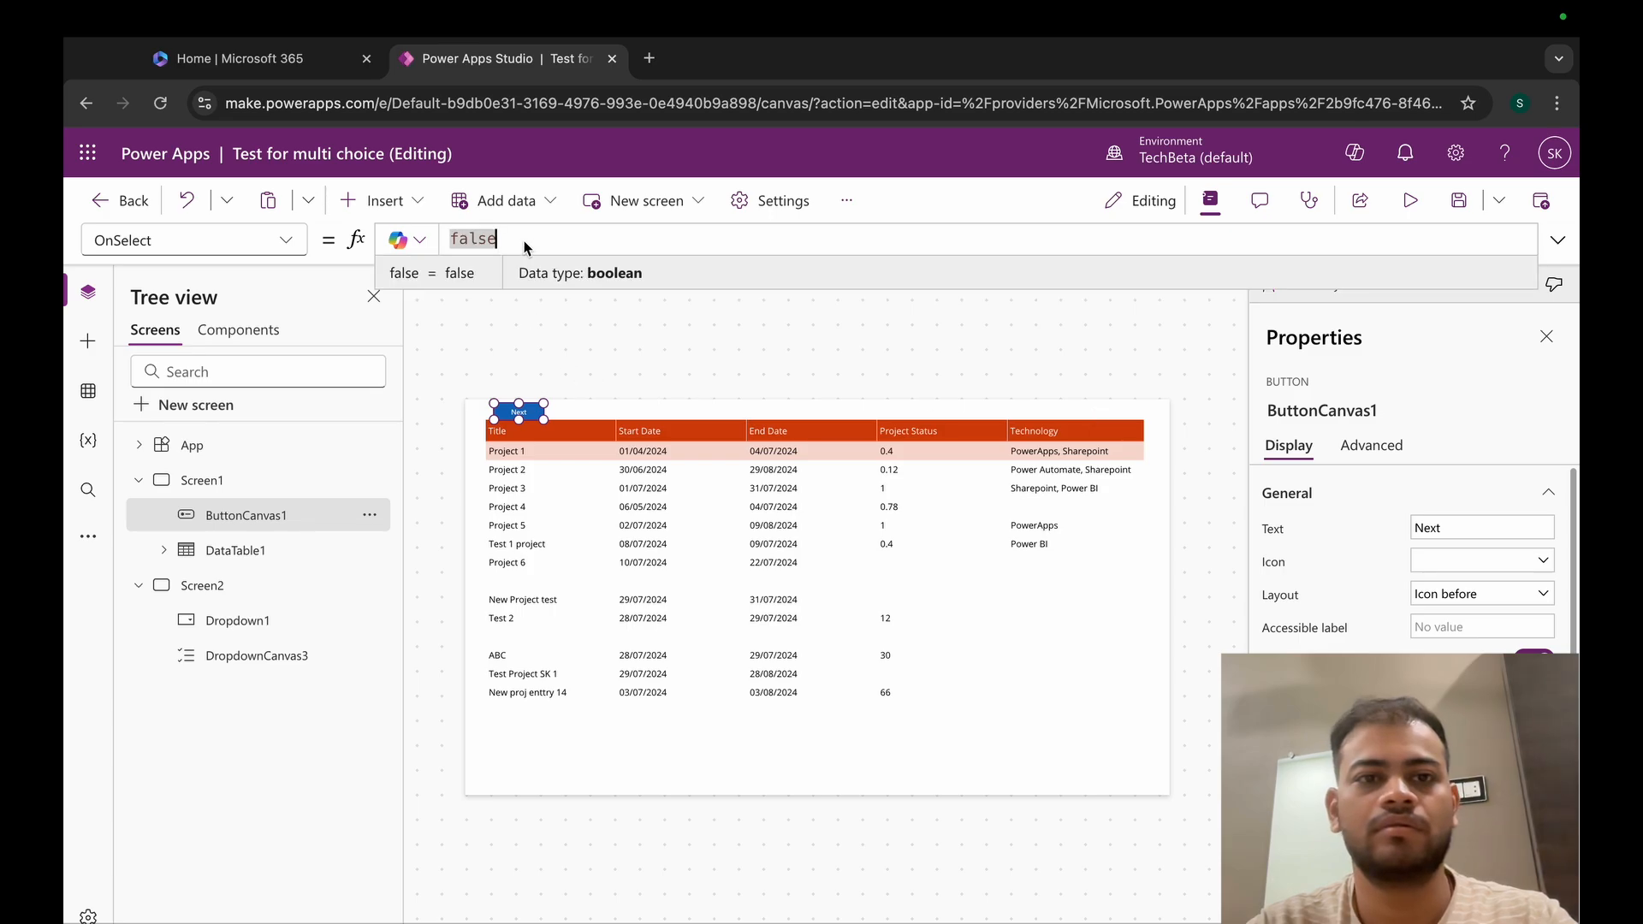
pyautogui.write('Nav')
pyautogui.press('Tab')
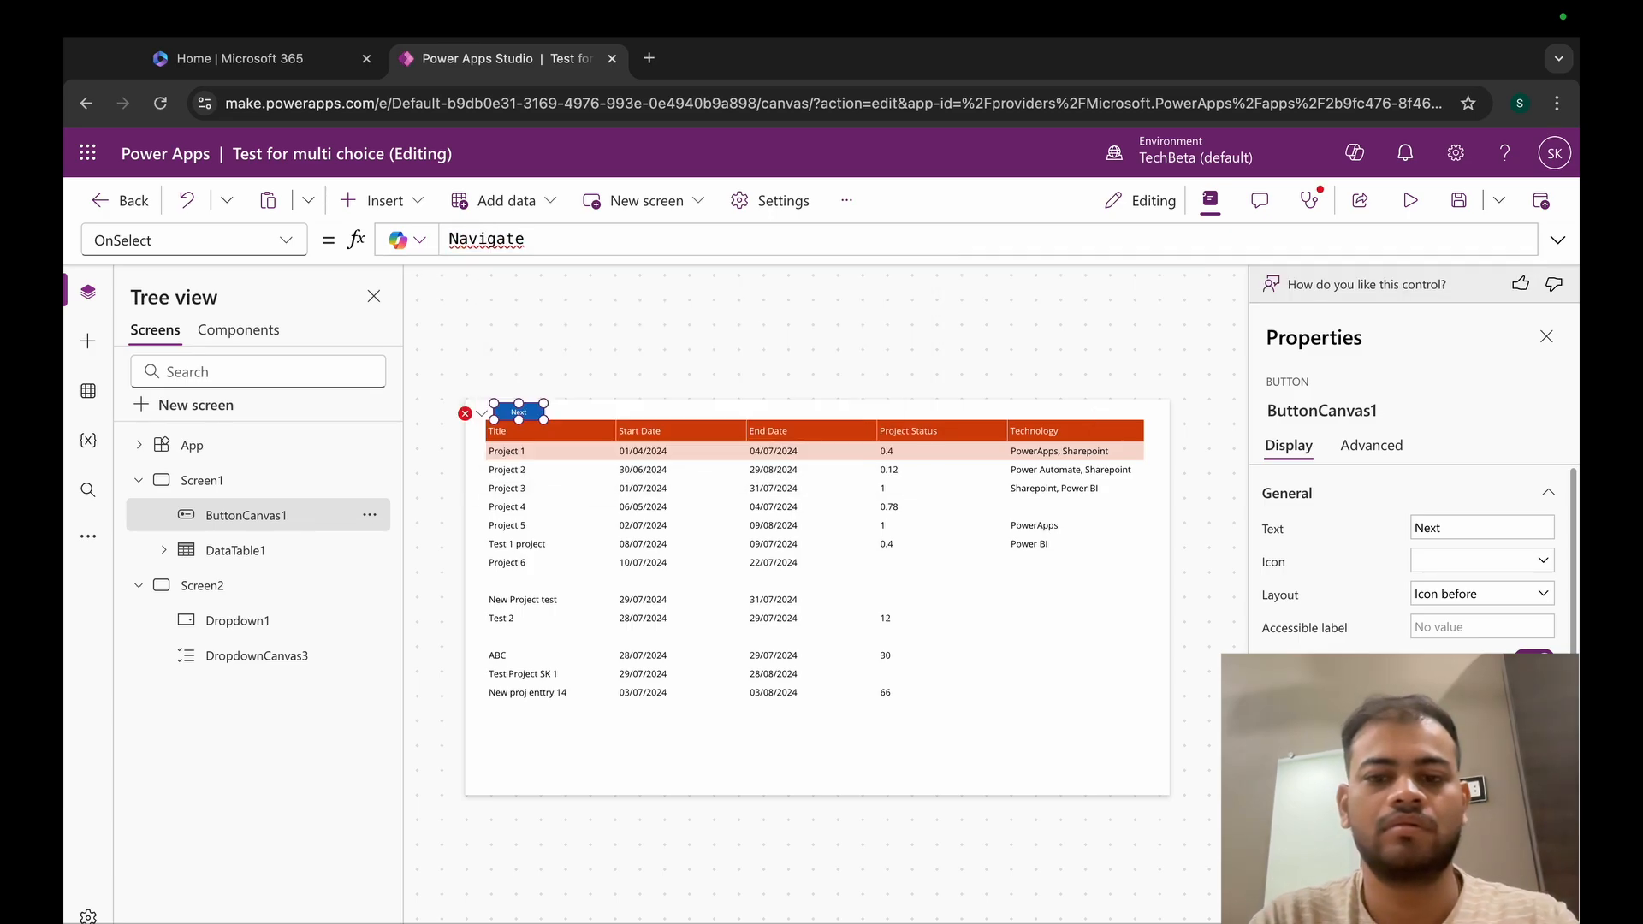
pyautogui.write('(scre')
pyautogui.press('Down')
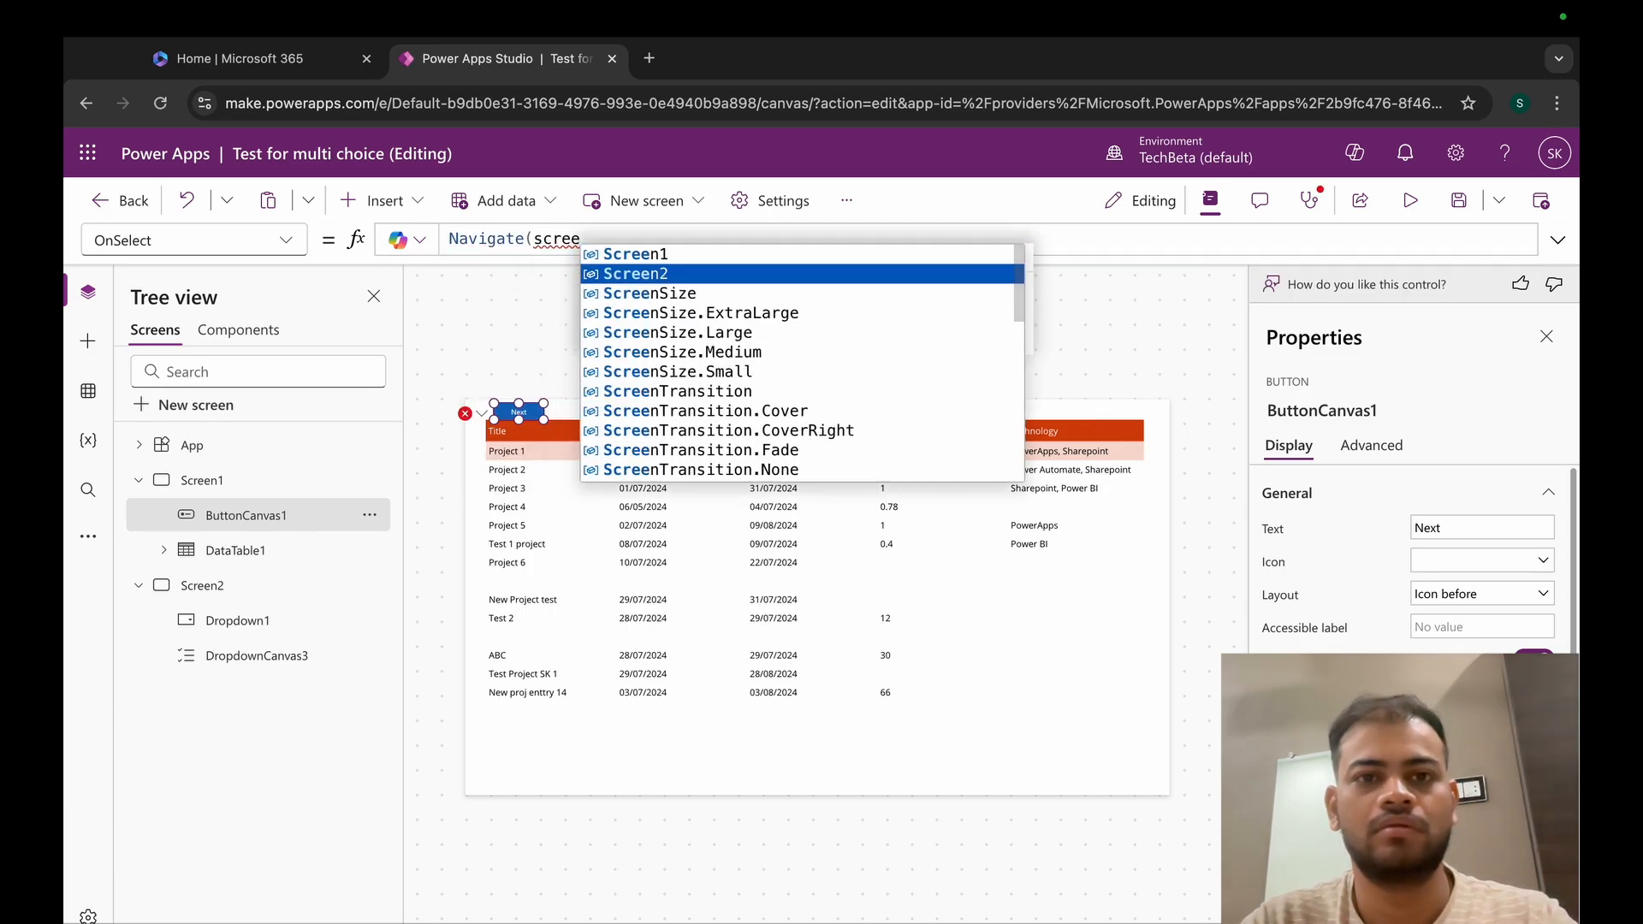
pyautogui.press('Tab')
pyautogui.write(')')
# - Preview the app from Screen1, use the Next button to check the dropdowns' default values on Screen2, and return to editing
pyautogui.click(1410, 200)
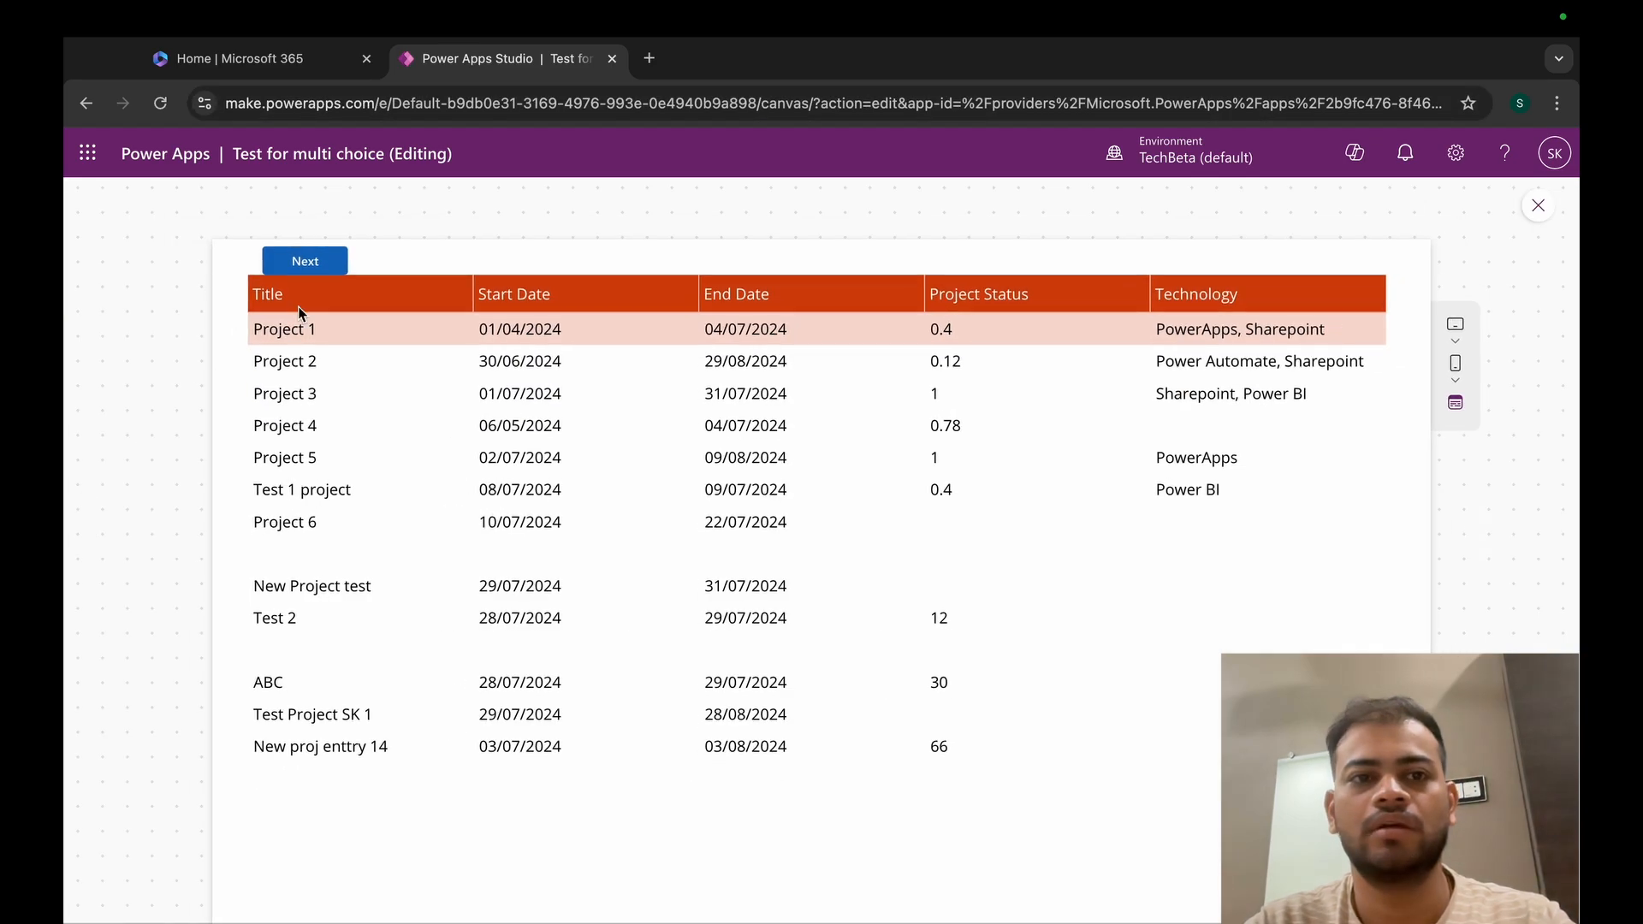
pyautogui.click(308, 258)
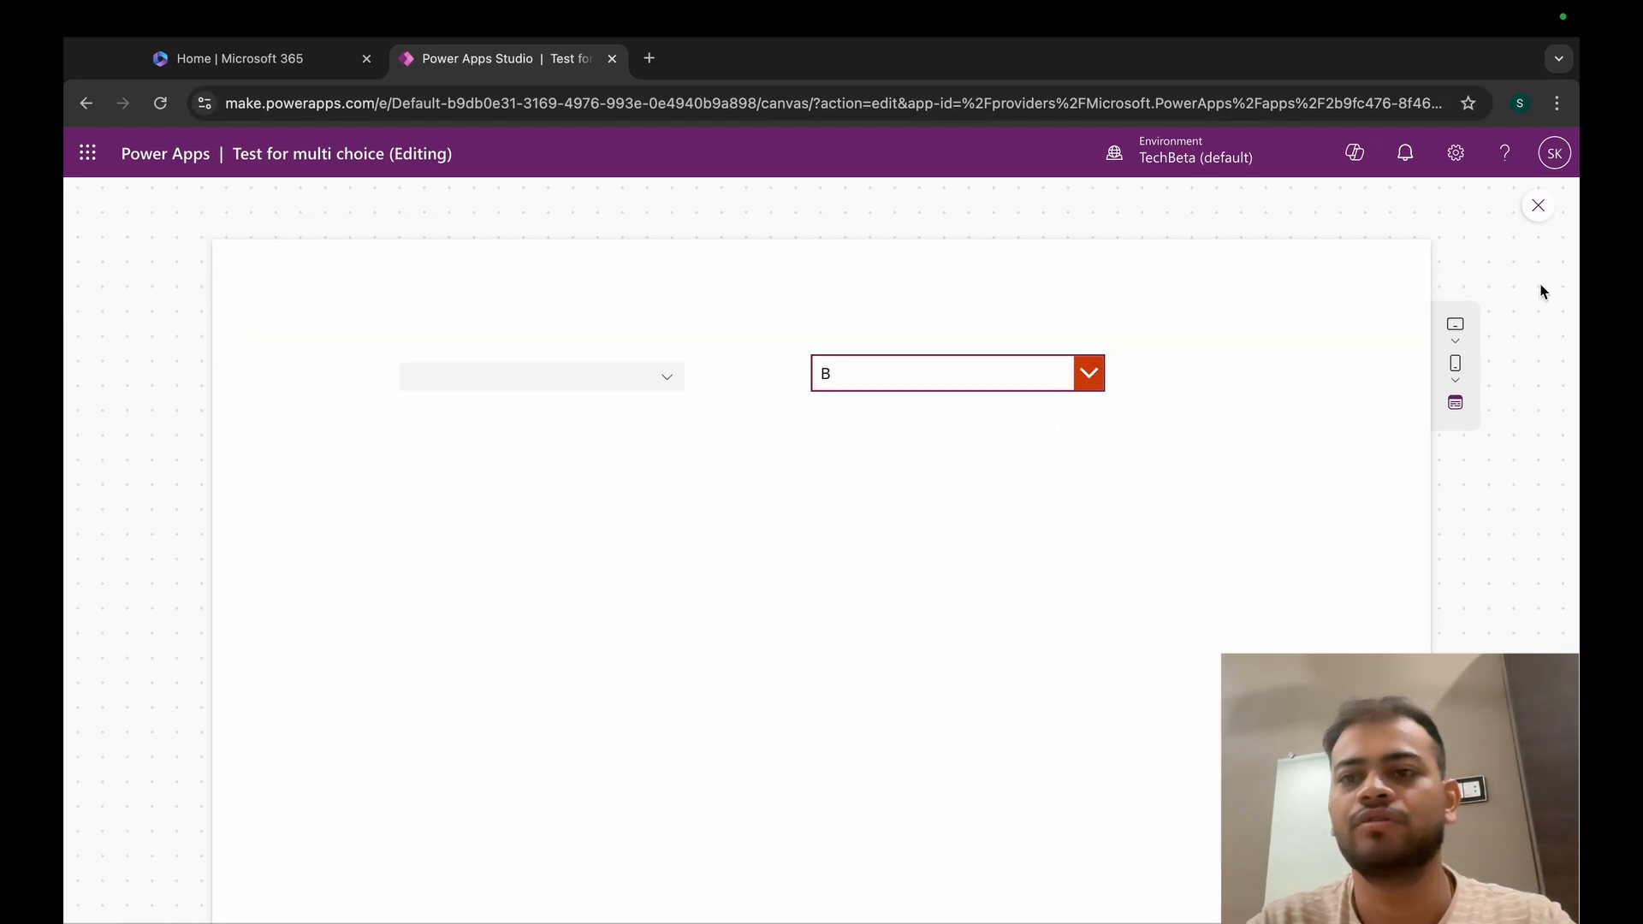
pyautogui.click(1538, 210)
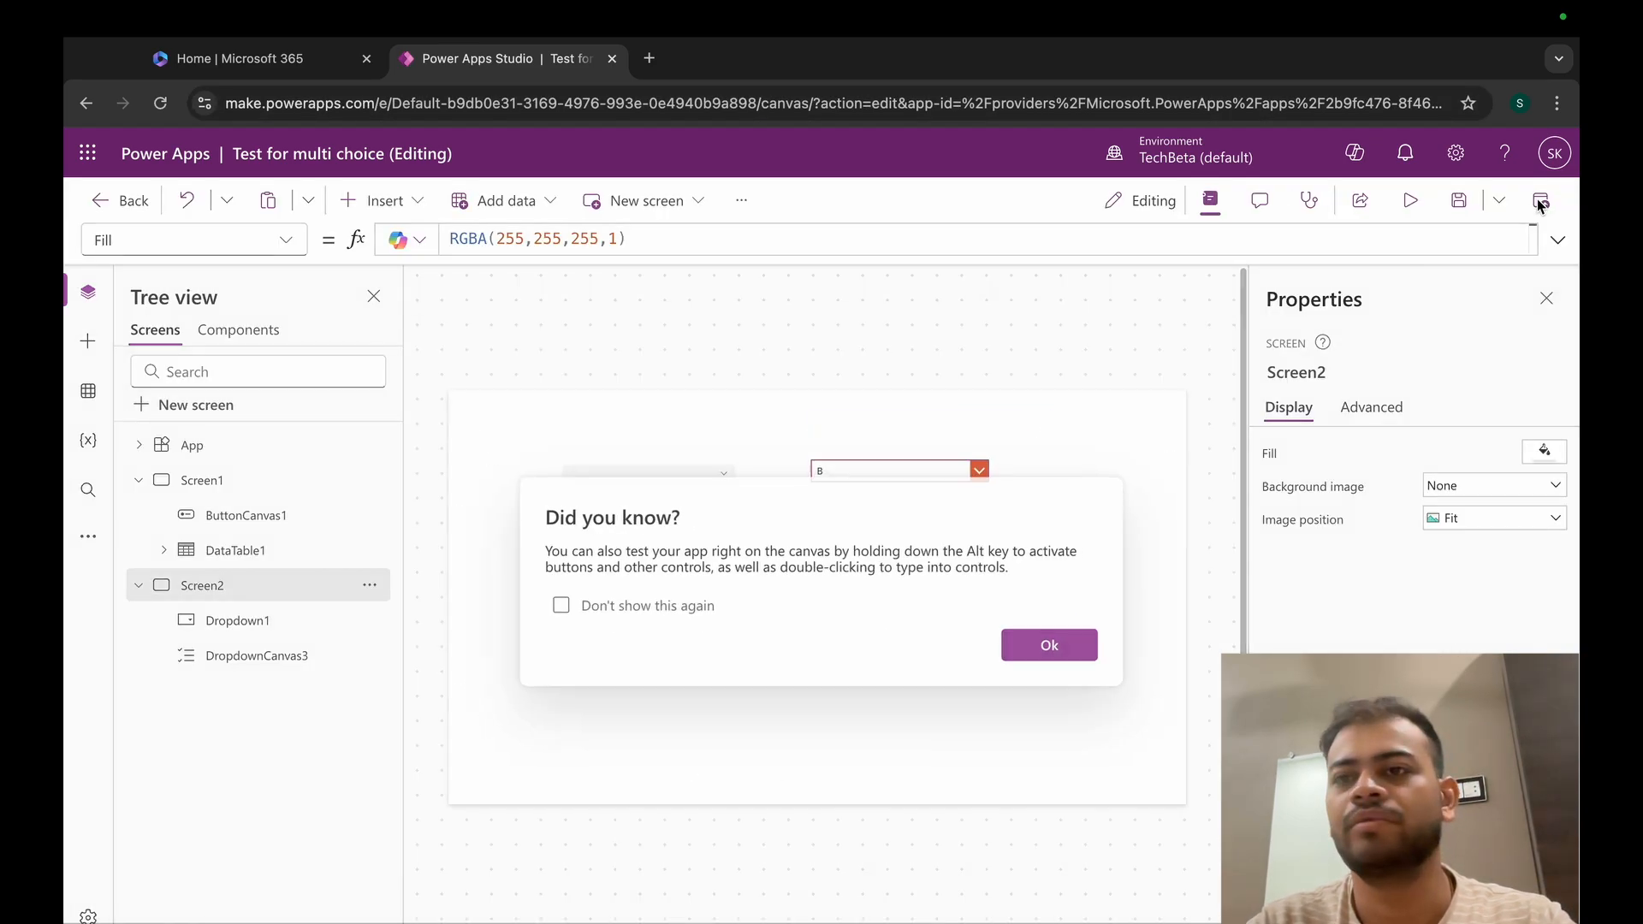
pyautogui.click(1054, 649)
pyautogui.click(634, 477)
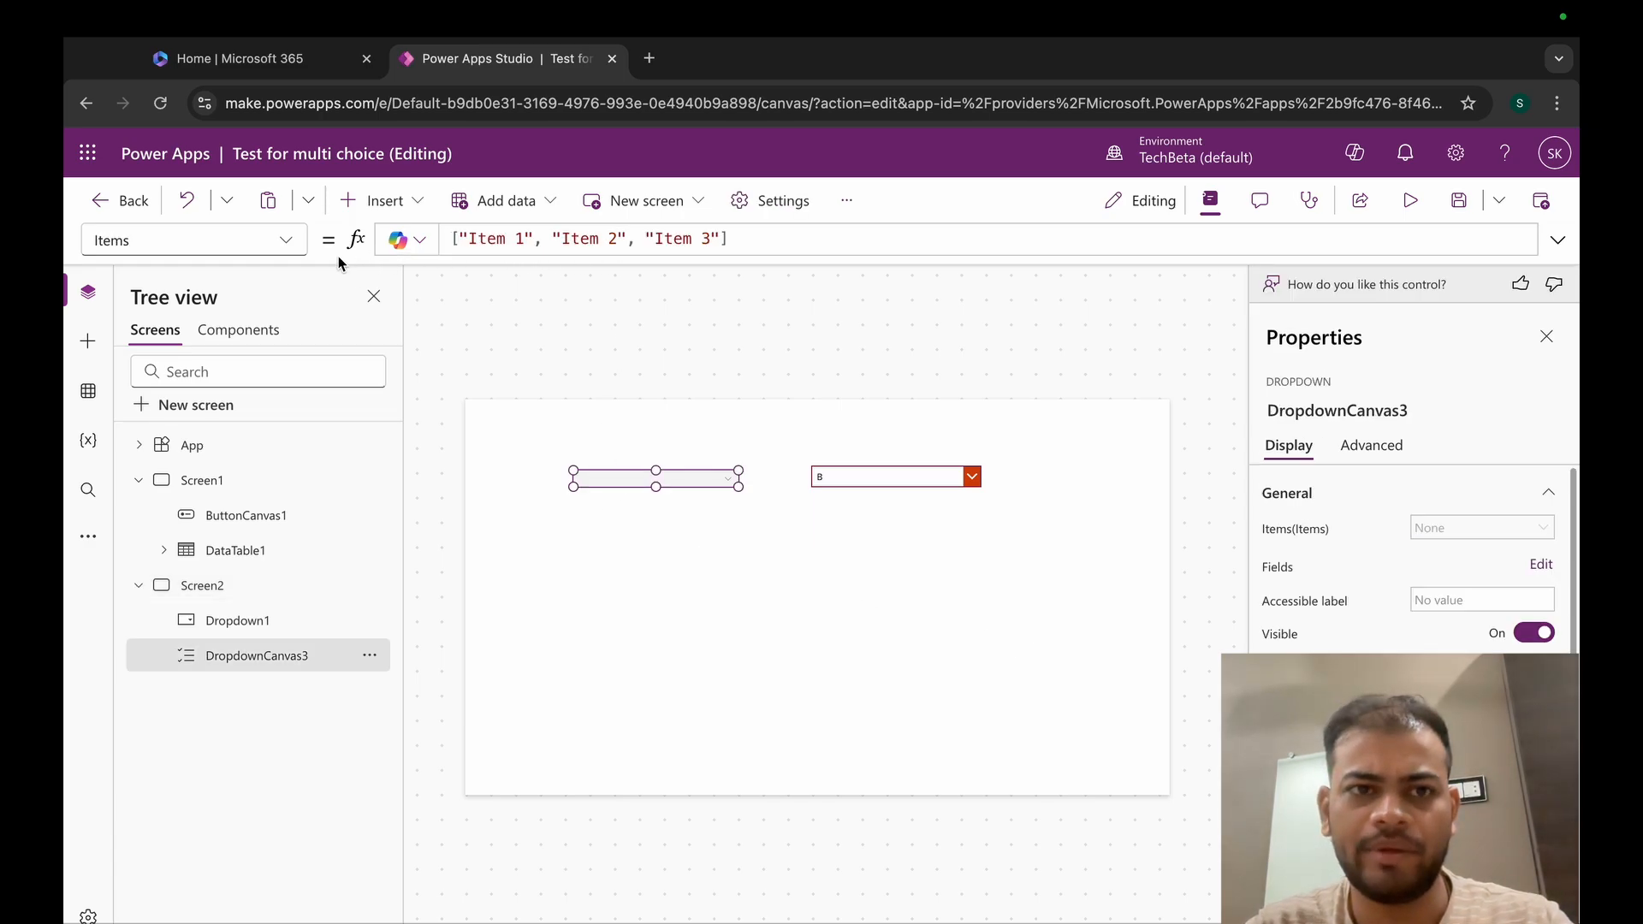
pyautogui.click(282, 242)
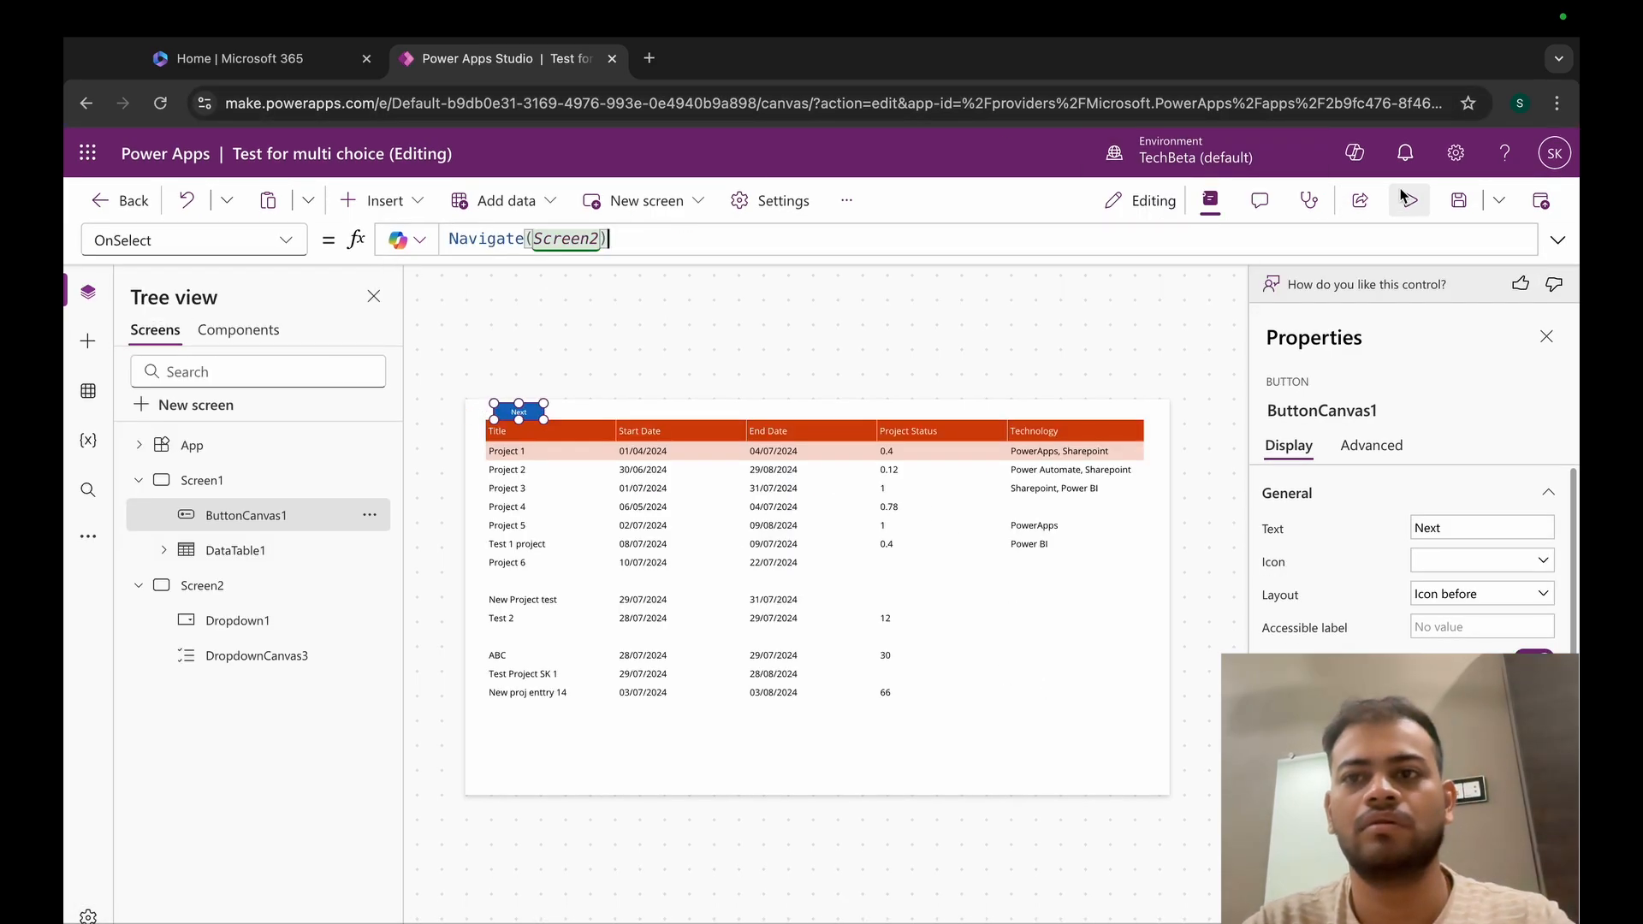
pyautogui.click(1410, 200)
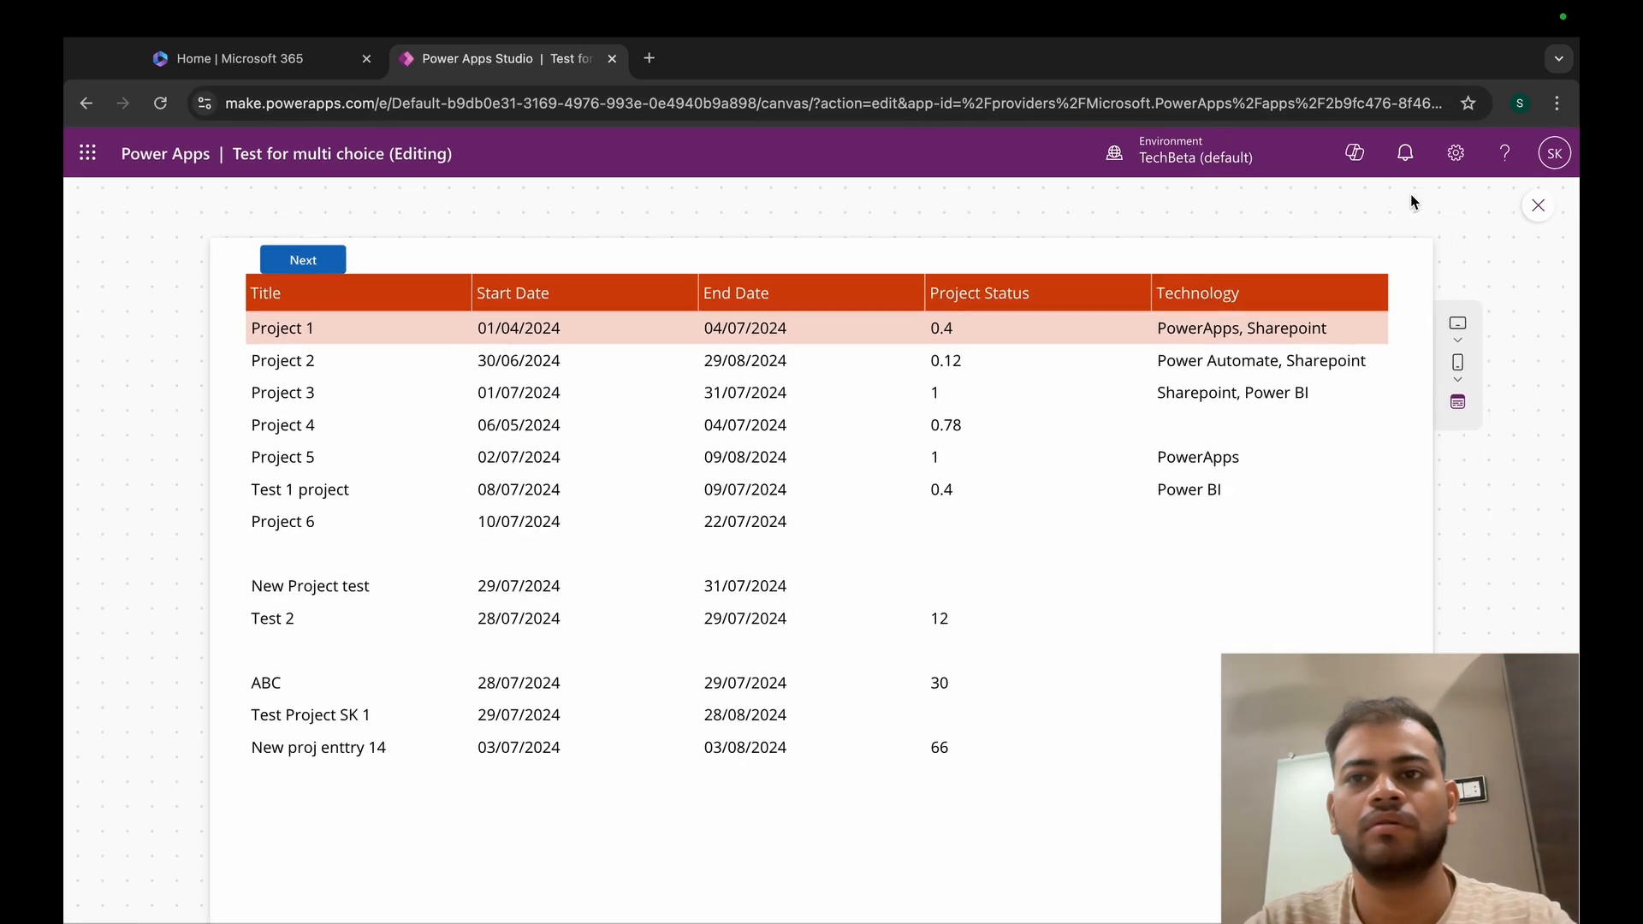
pyautogui.click(326, 263)
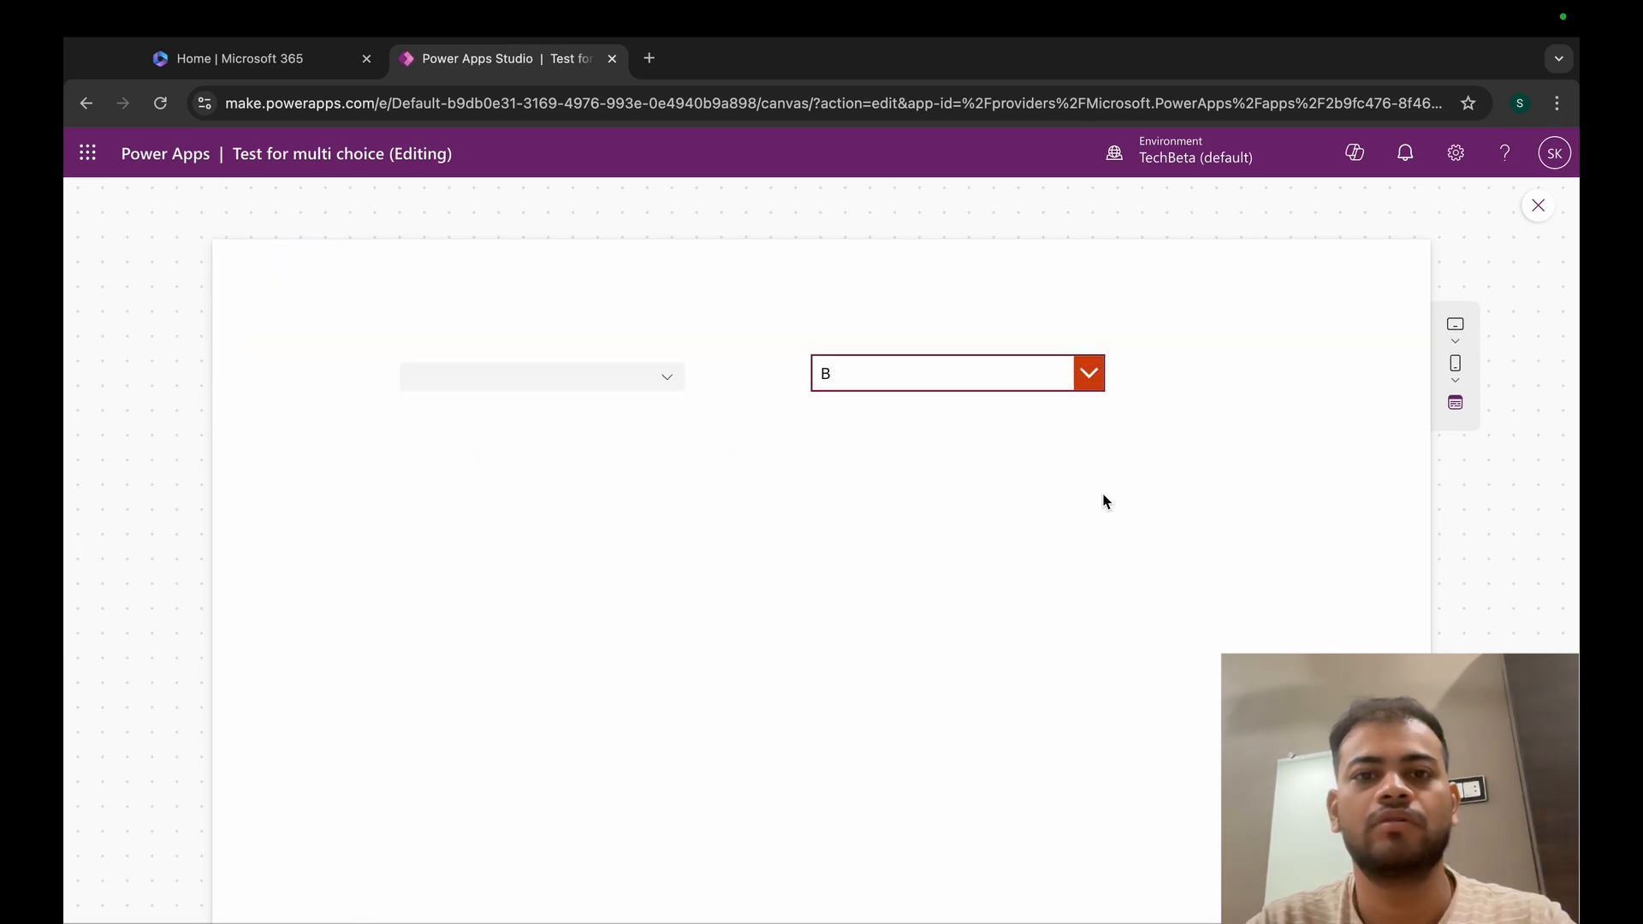
pyautogui.click(1537, 205)
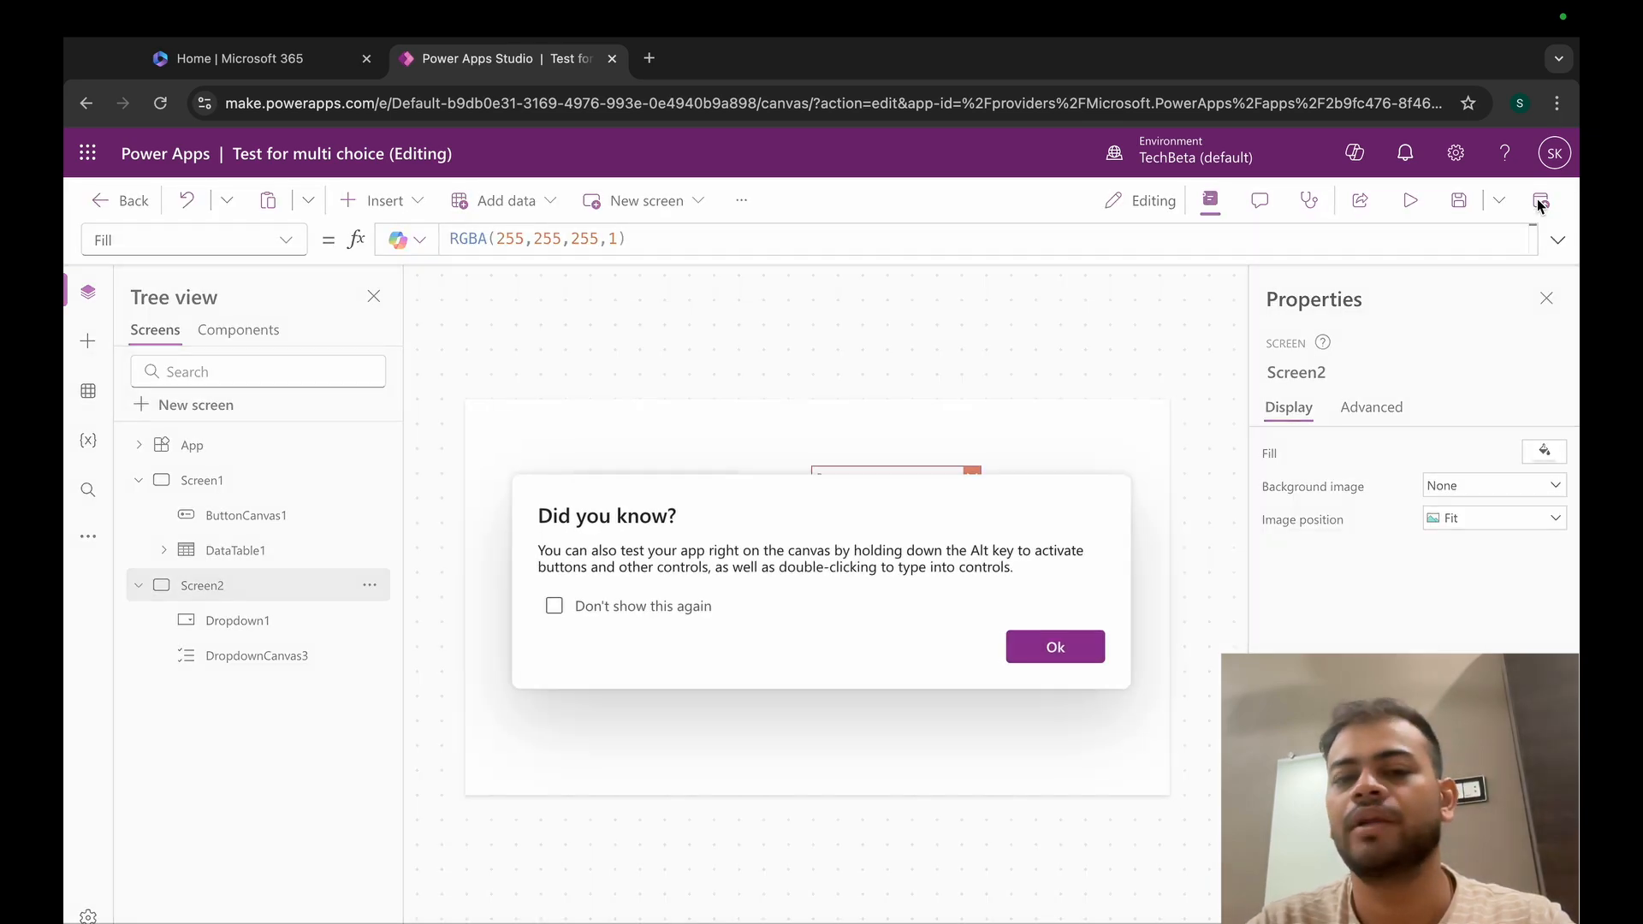
pyautogui.click(1054, 644)
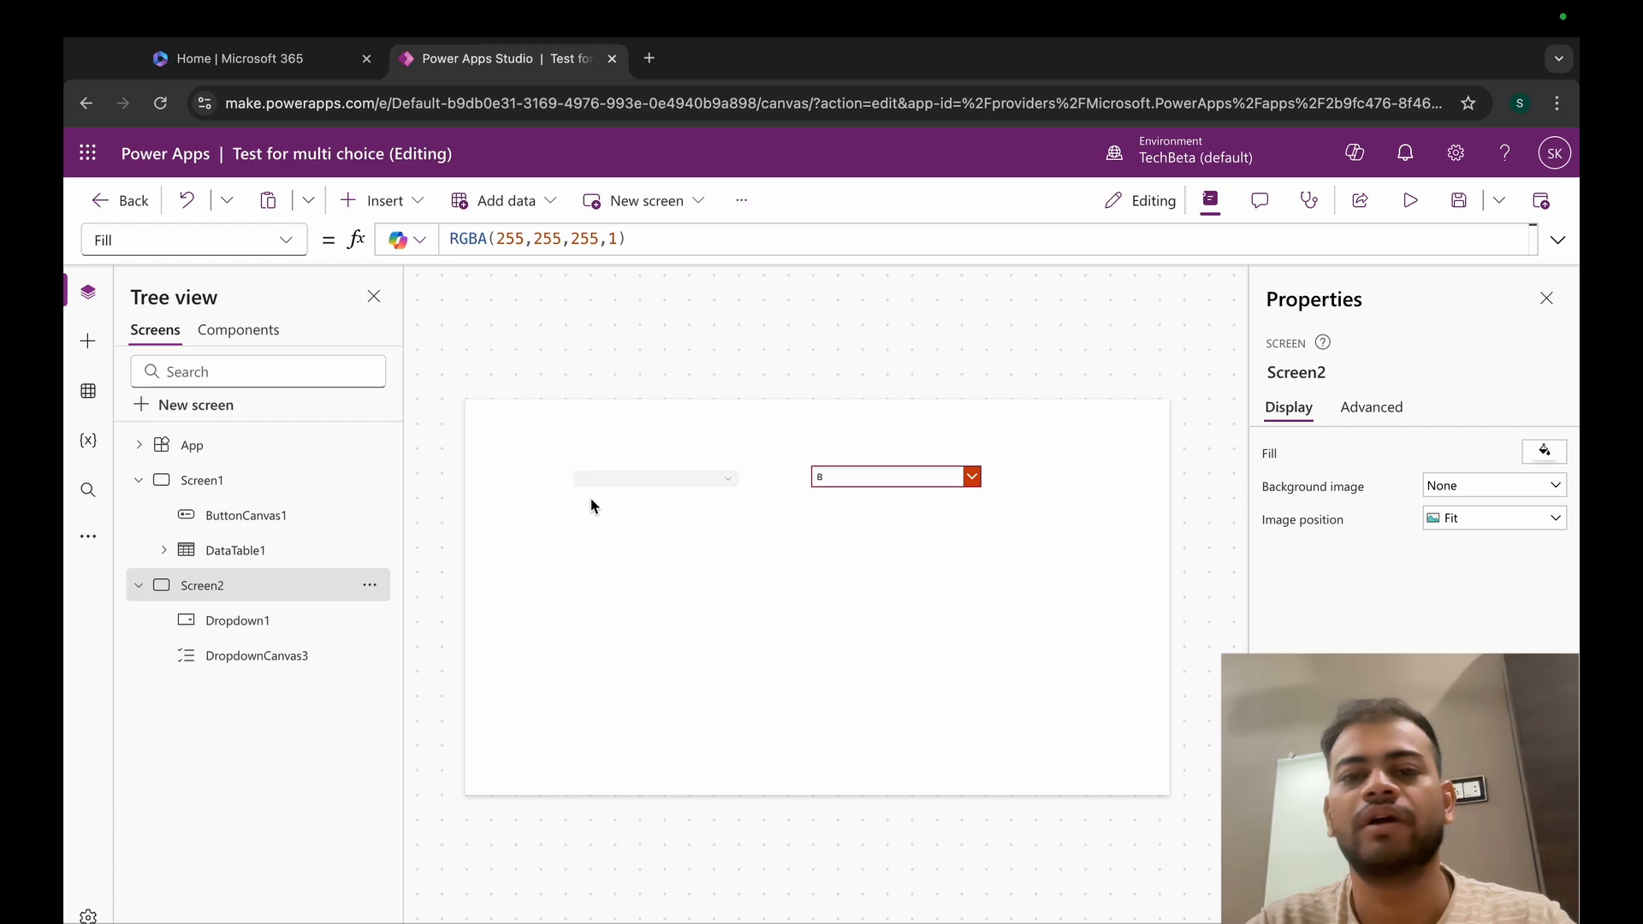
# - Try to set the modern dropdown's DefaultSelectedItems property to the text "Item 2"
pyautogui.click(632, 480)
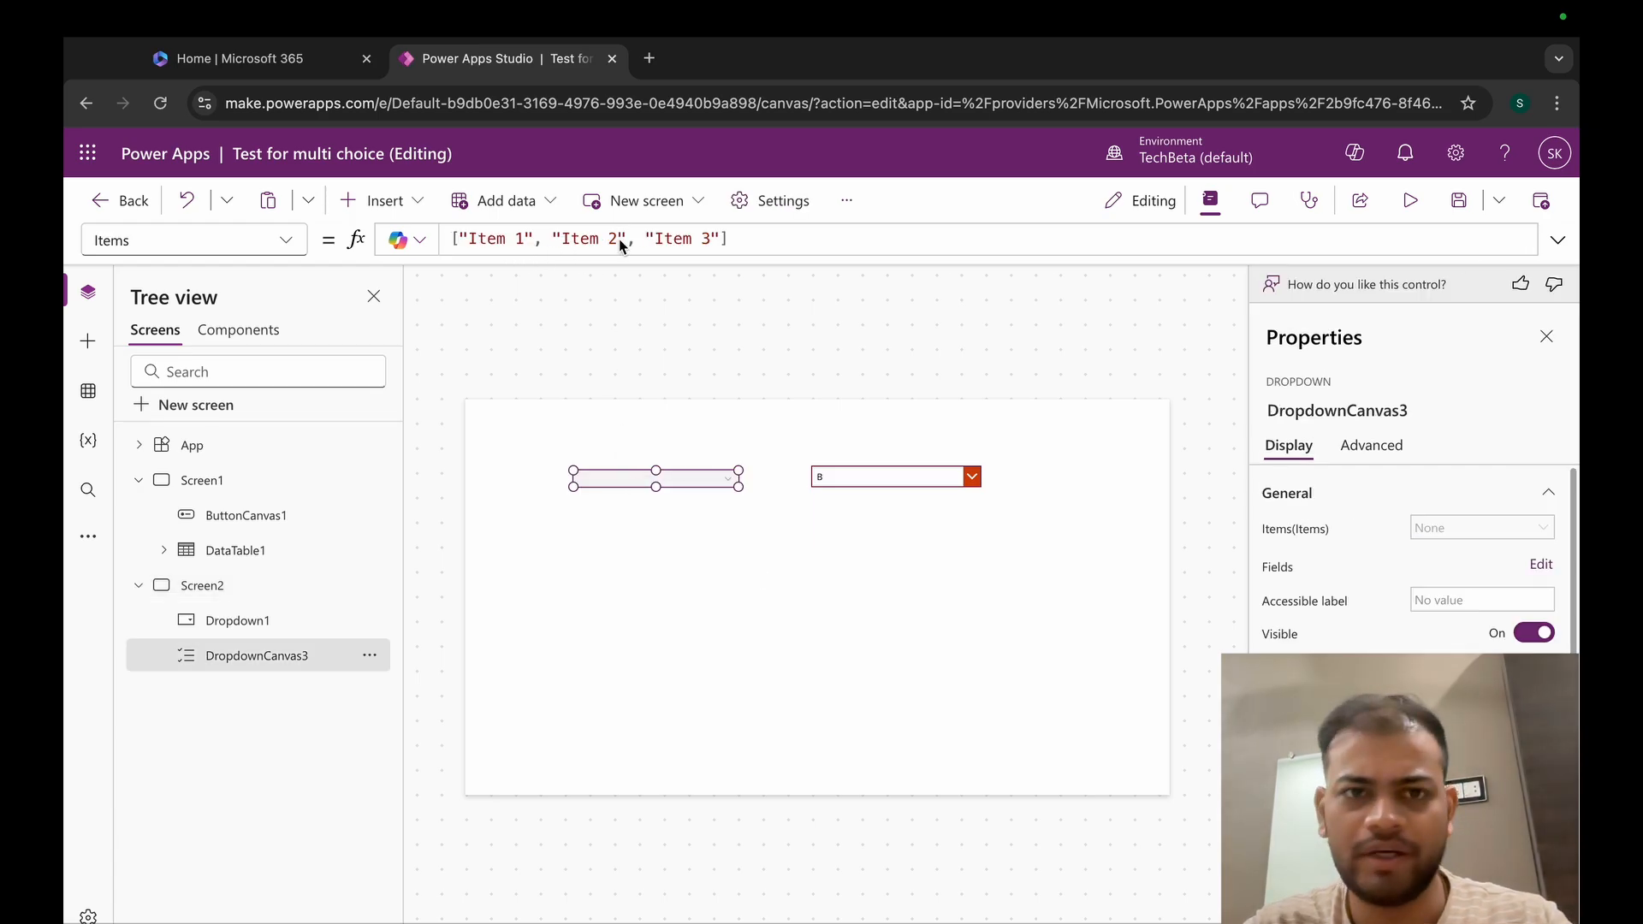
pyautogui.click(282, 242)
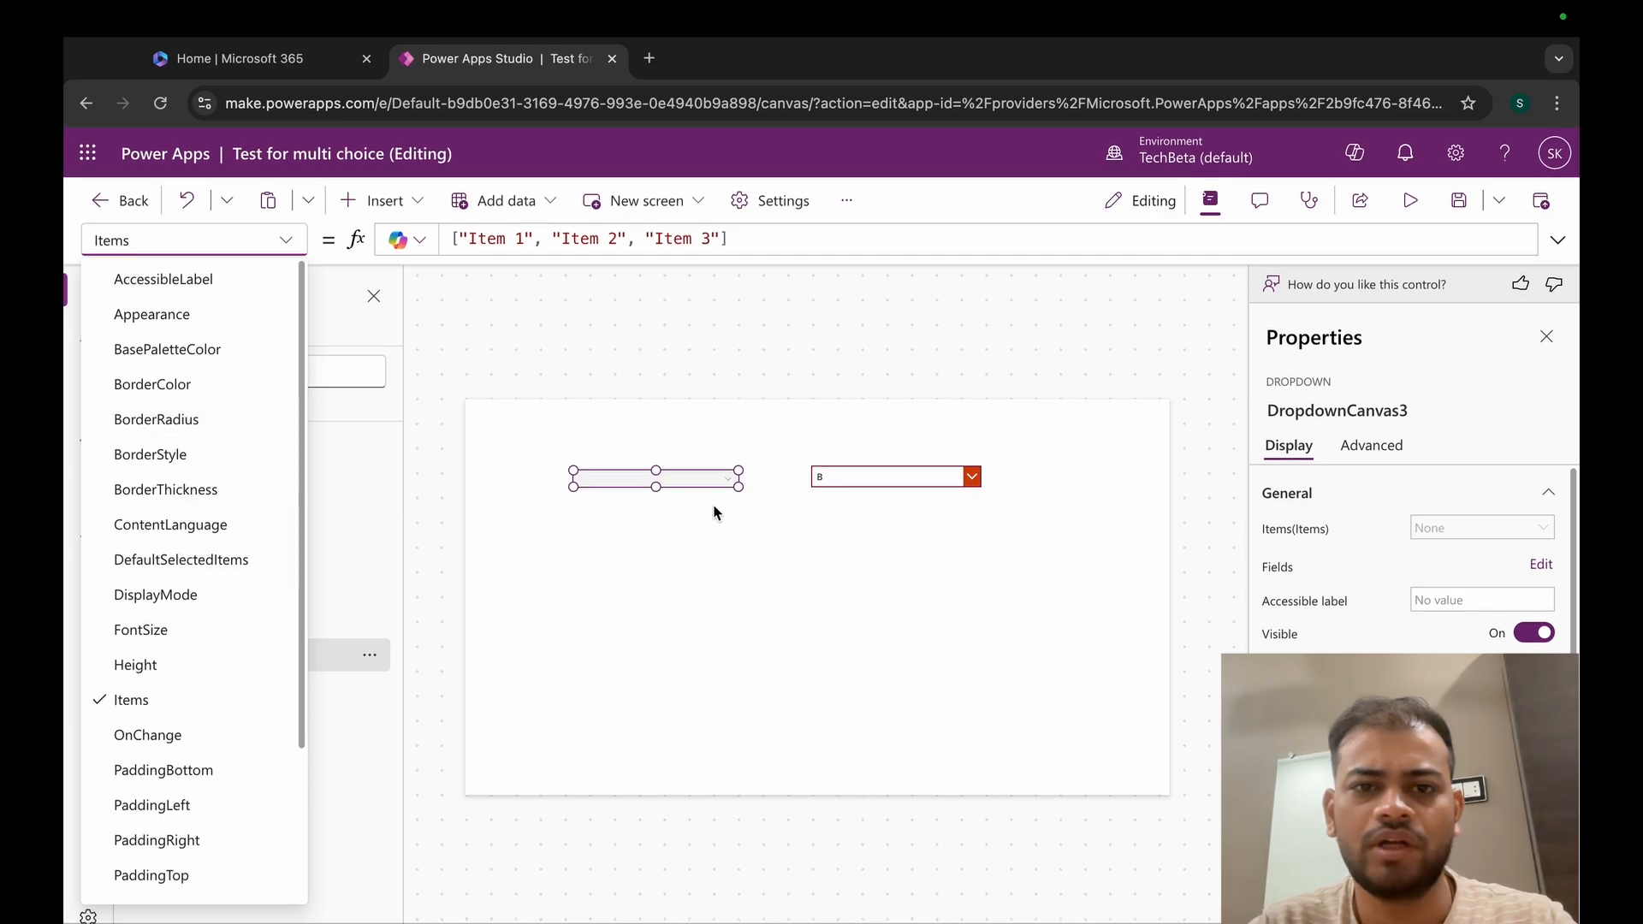
pyautogui.click(171, 560)
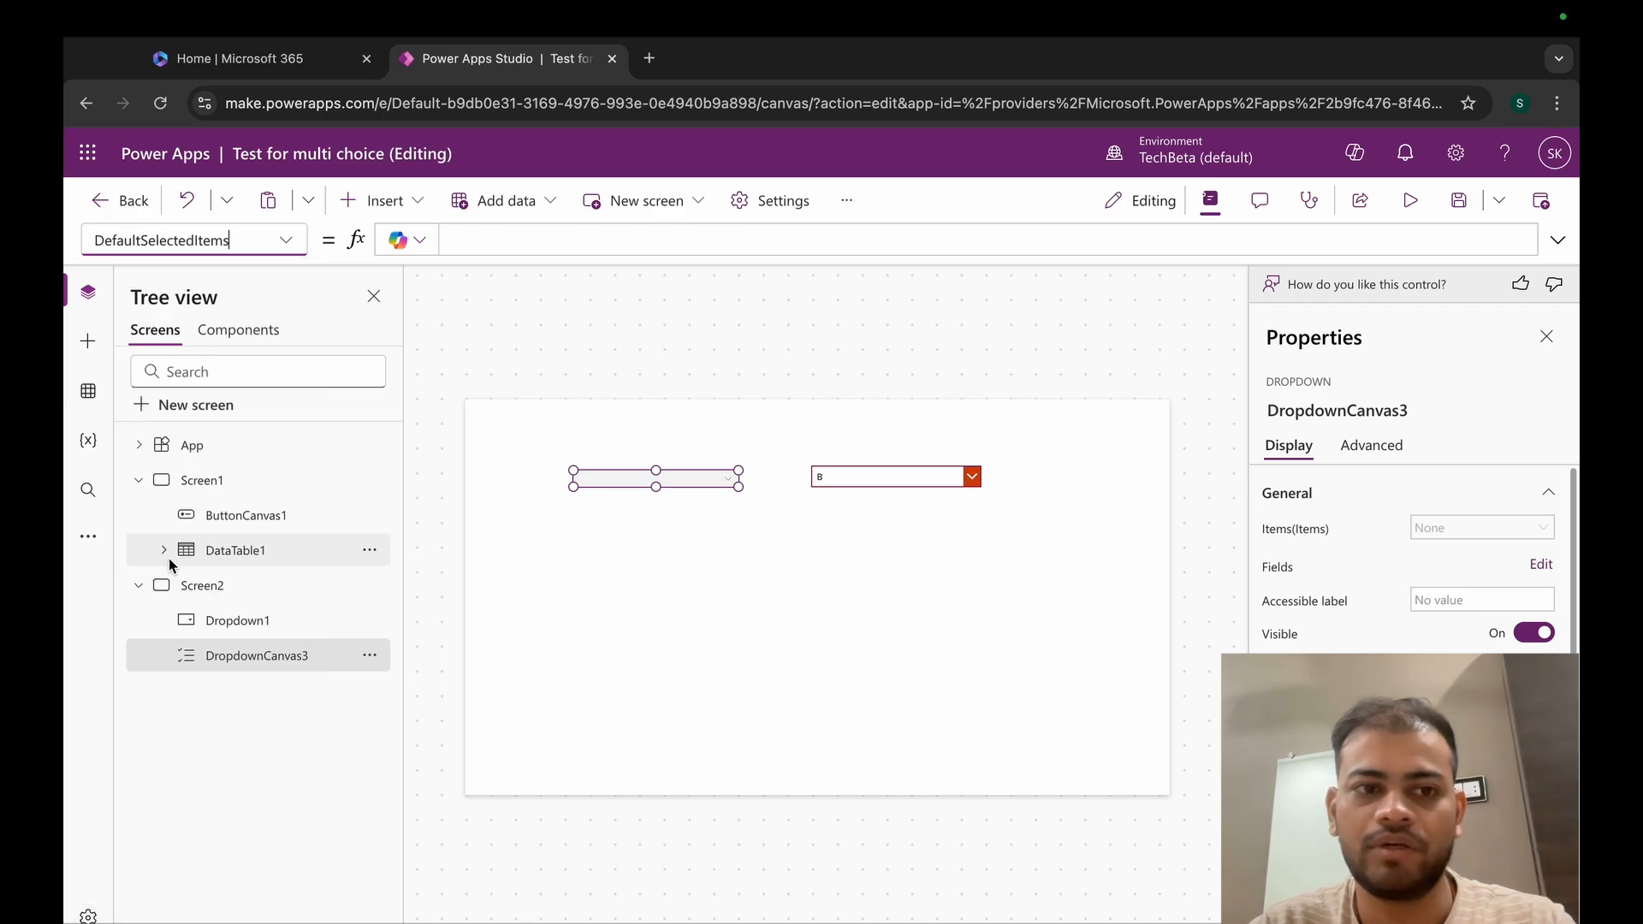
pyautogui.click(606, 248)
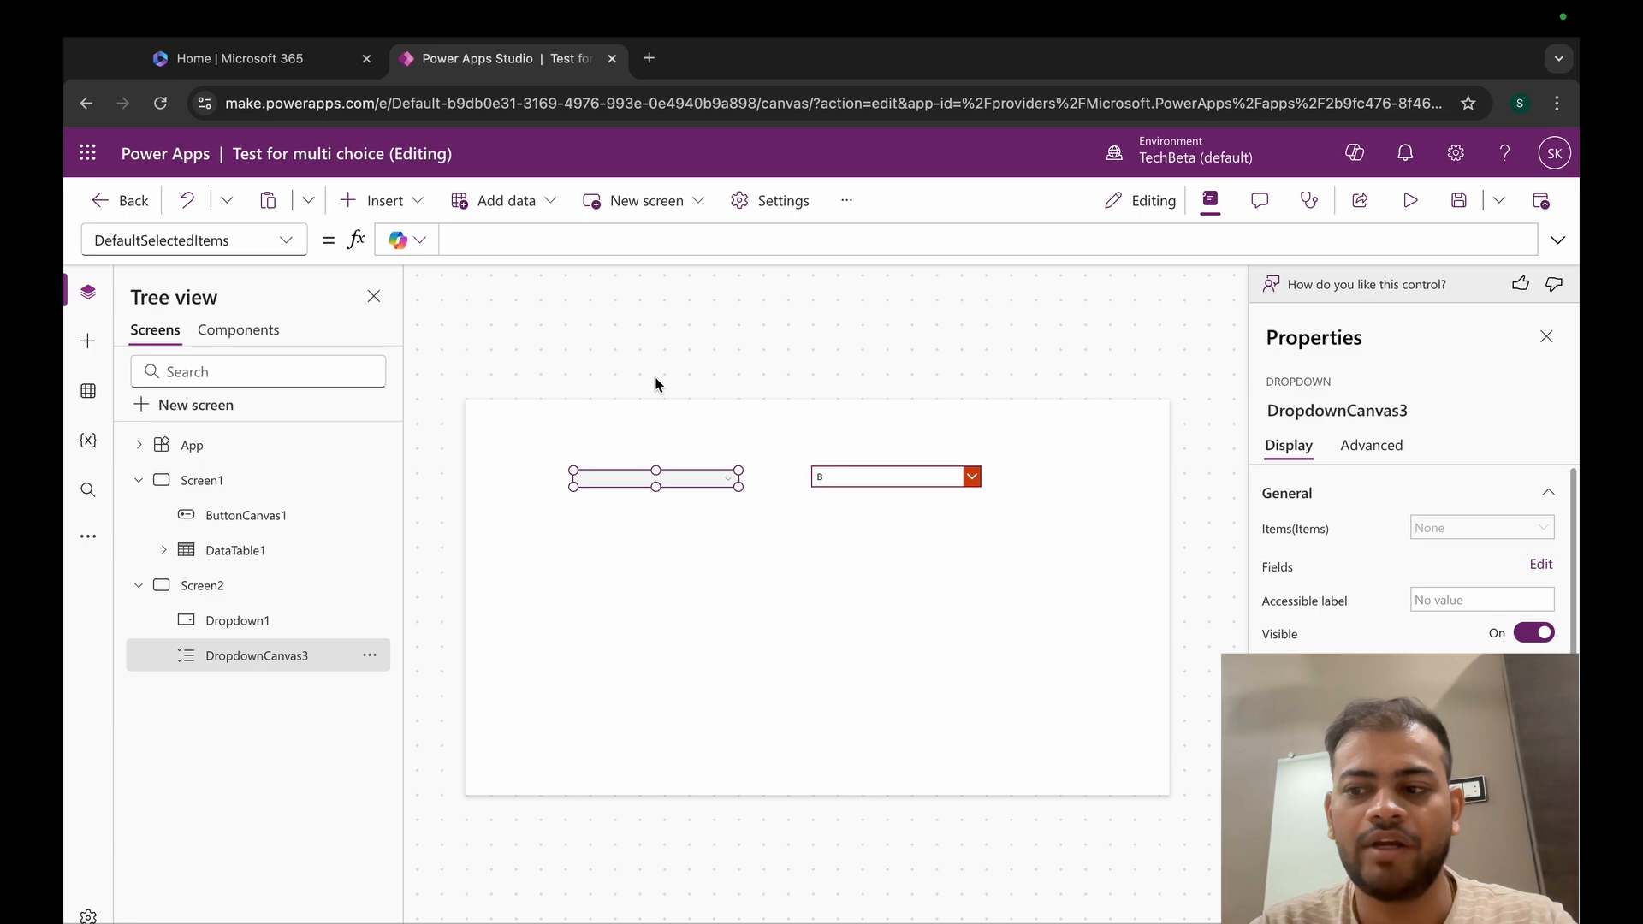
pyautogui.write('""')
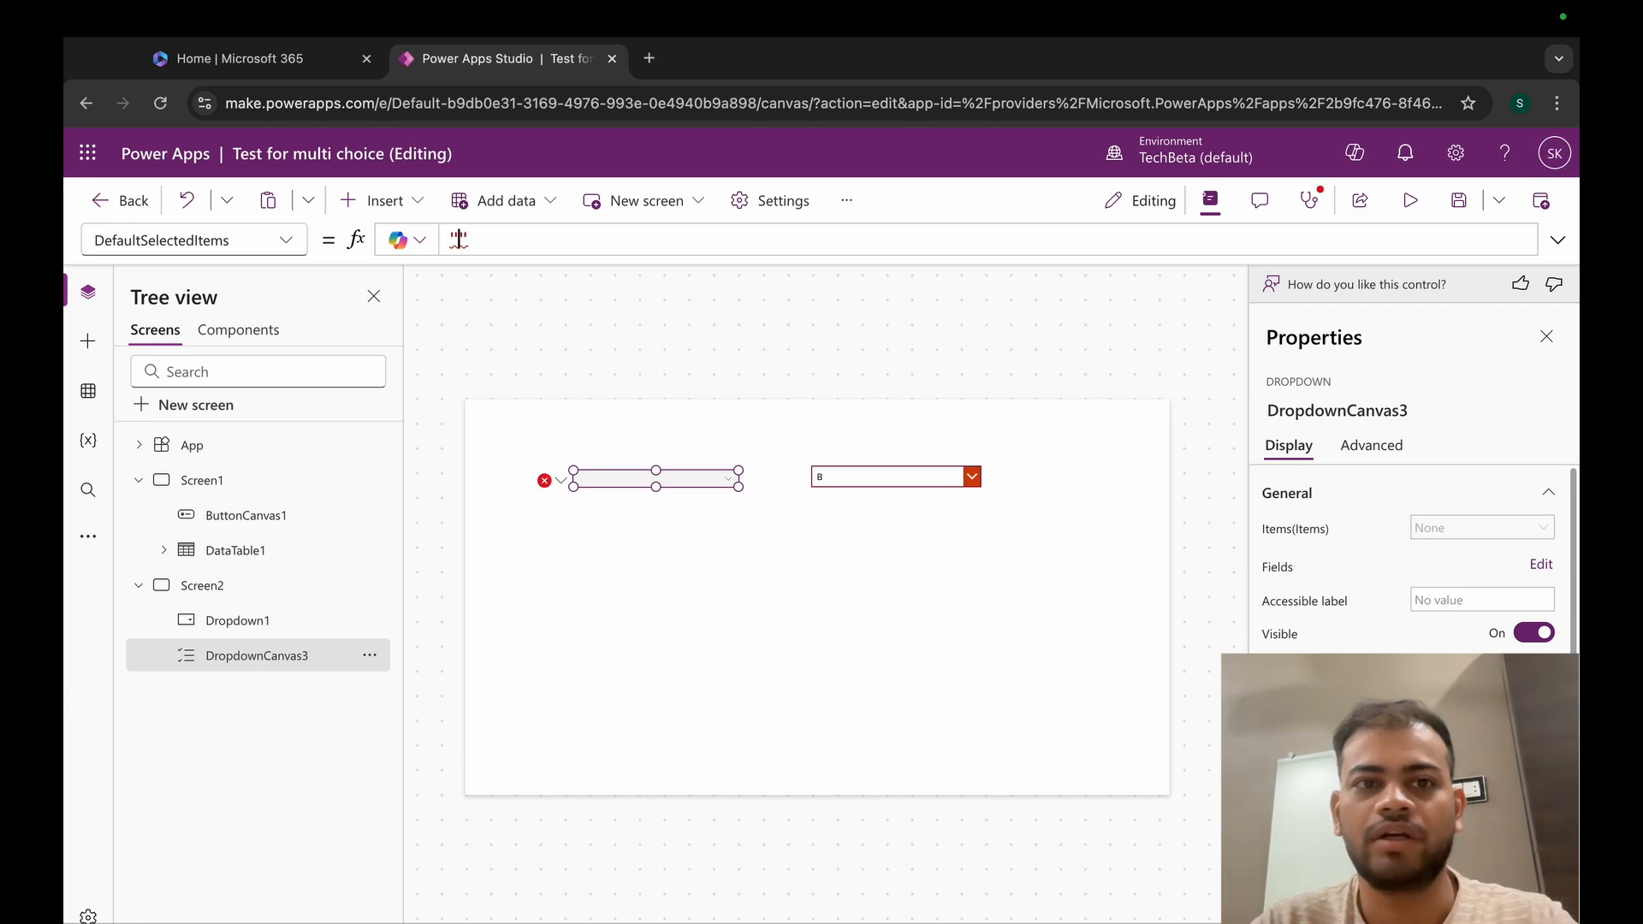
pyautogui.write('Item 2')
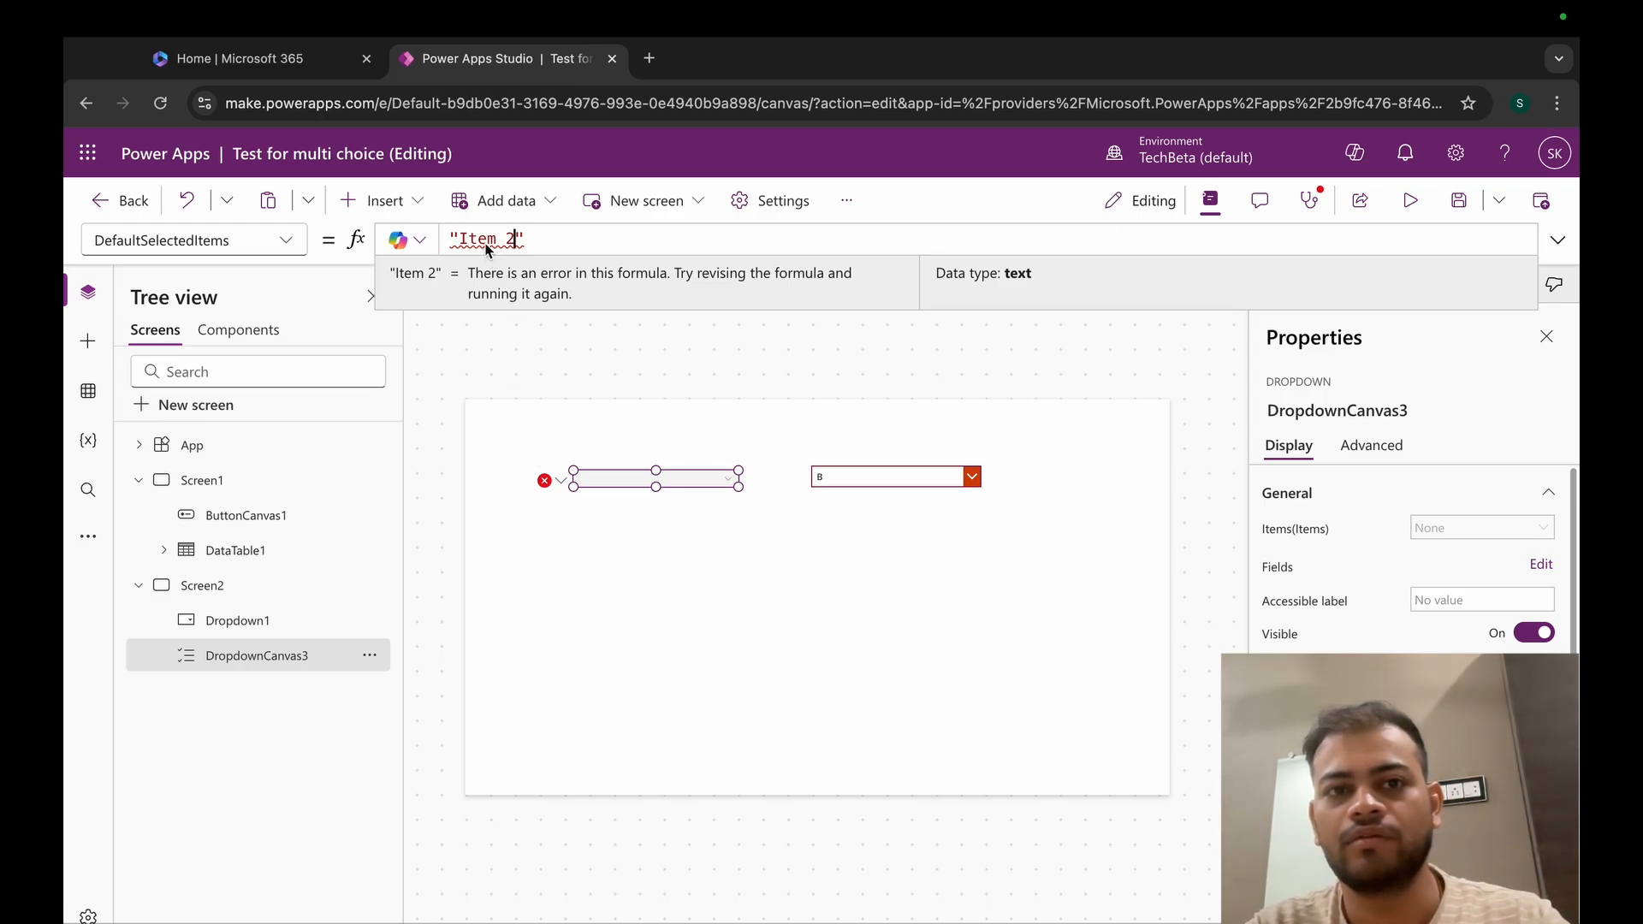
pyautogui.moveTo(484, 239)
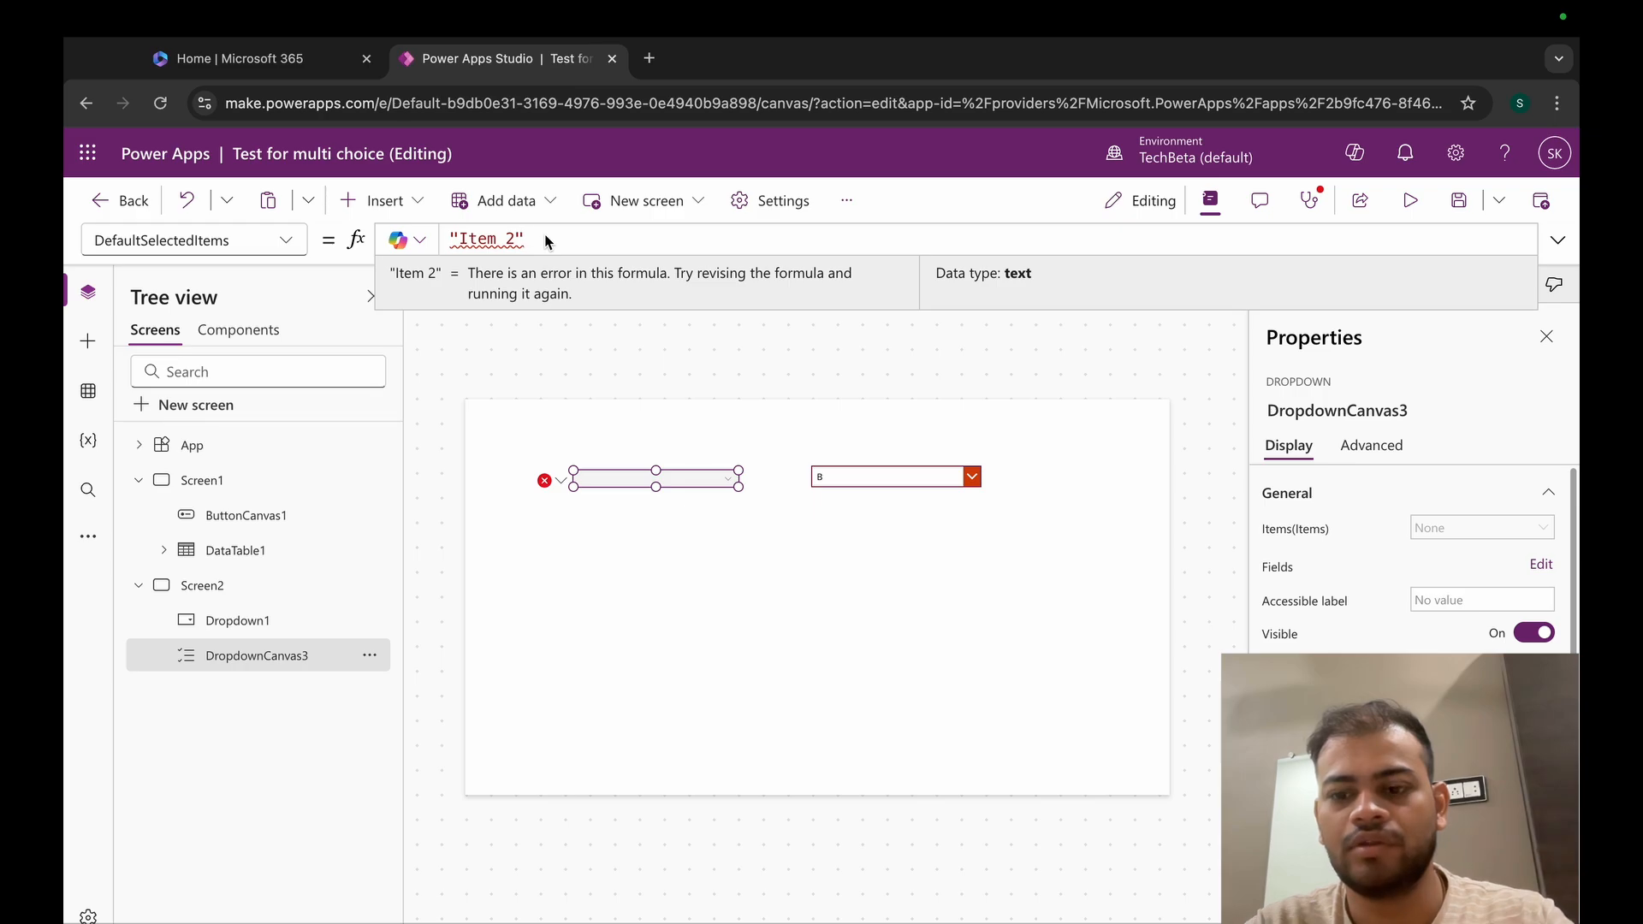
pyautogui.doubleClick(485, 239)
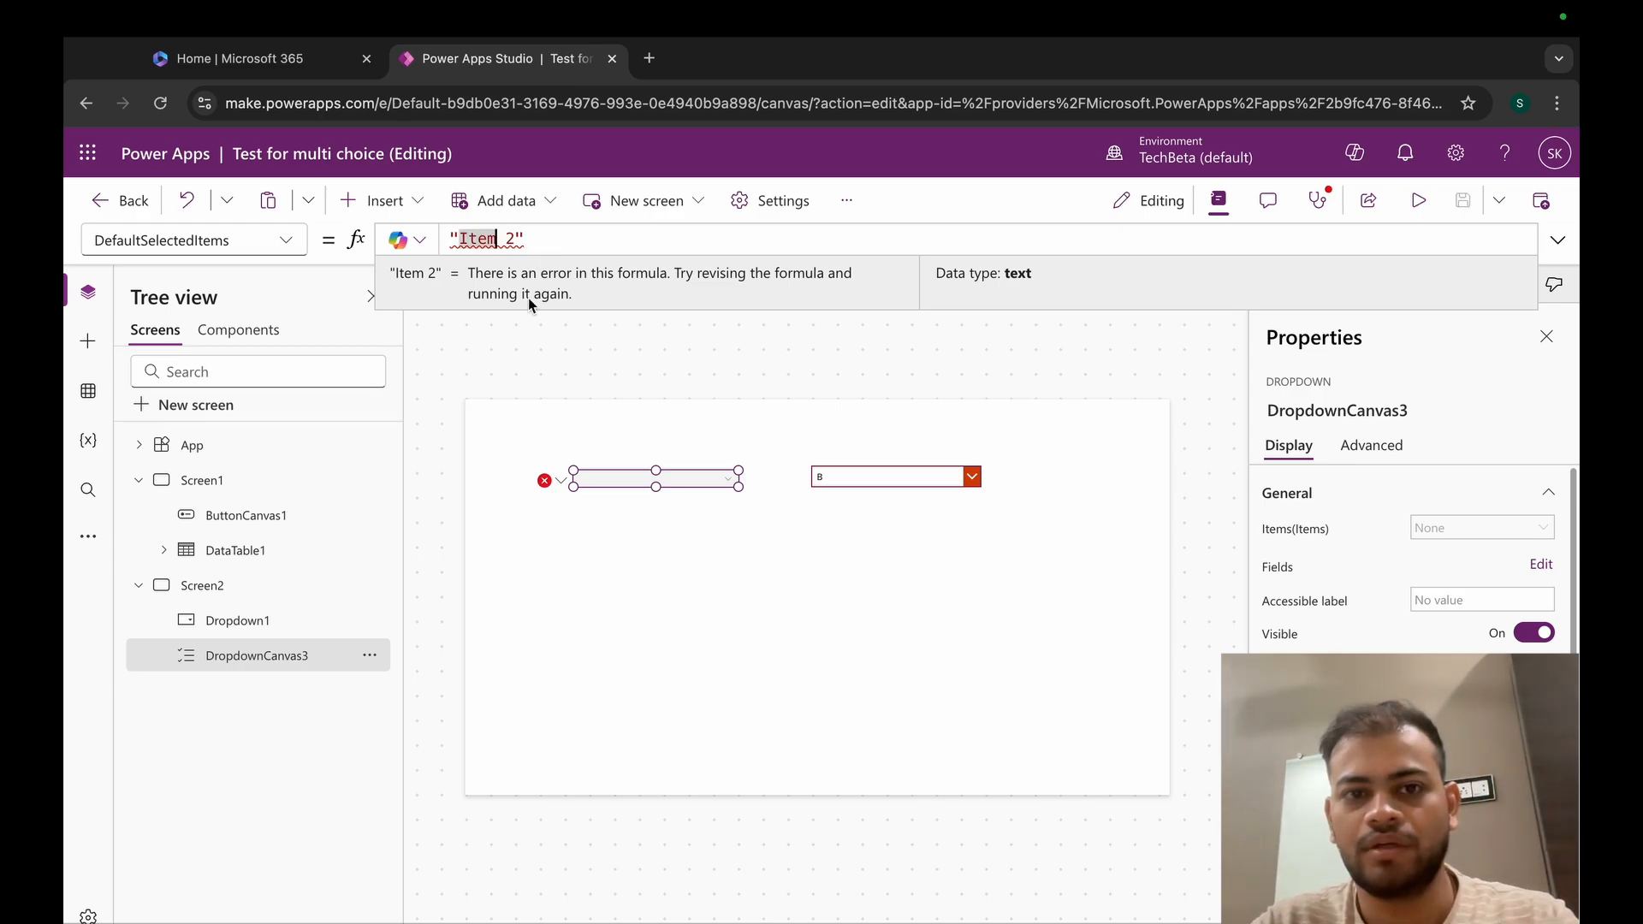
pyautogui.click(586, 553)
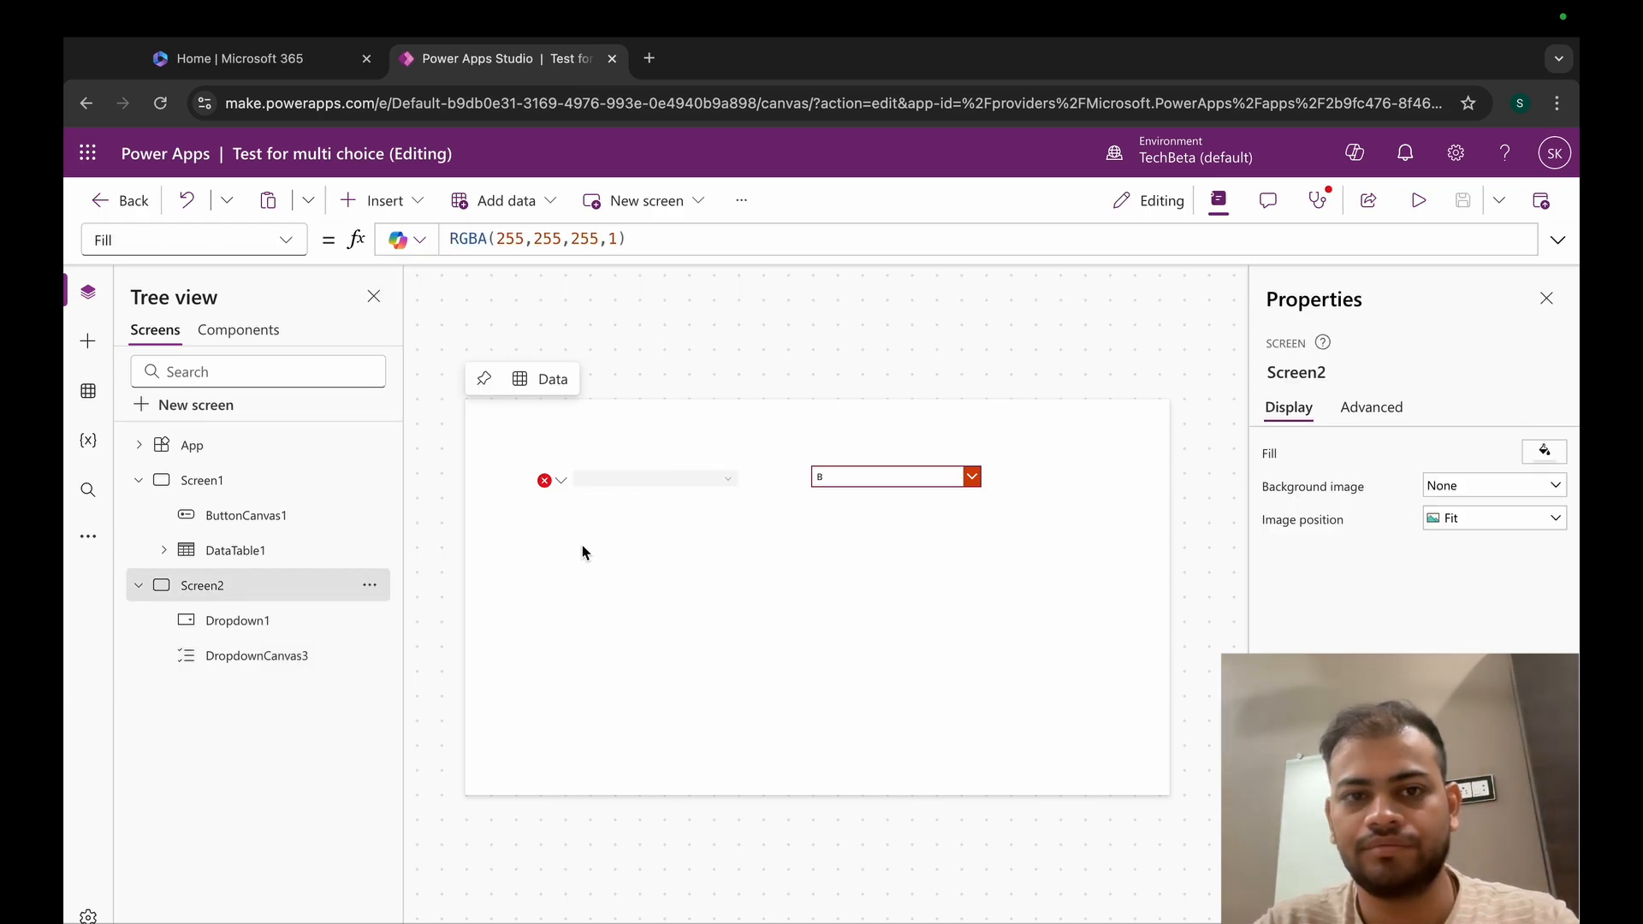
# - Replace the modern dropdown's DefaultSelectedItems formula on Screen2 with the table ["Item 2"]
pyautogui.click(617, 474)
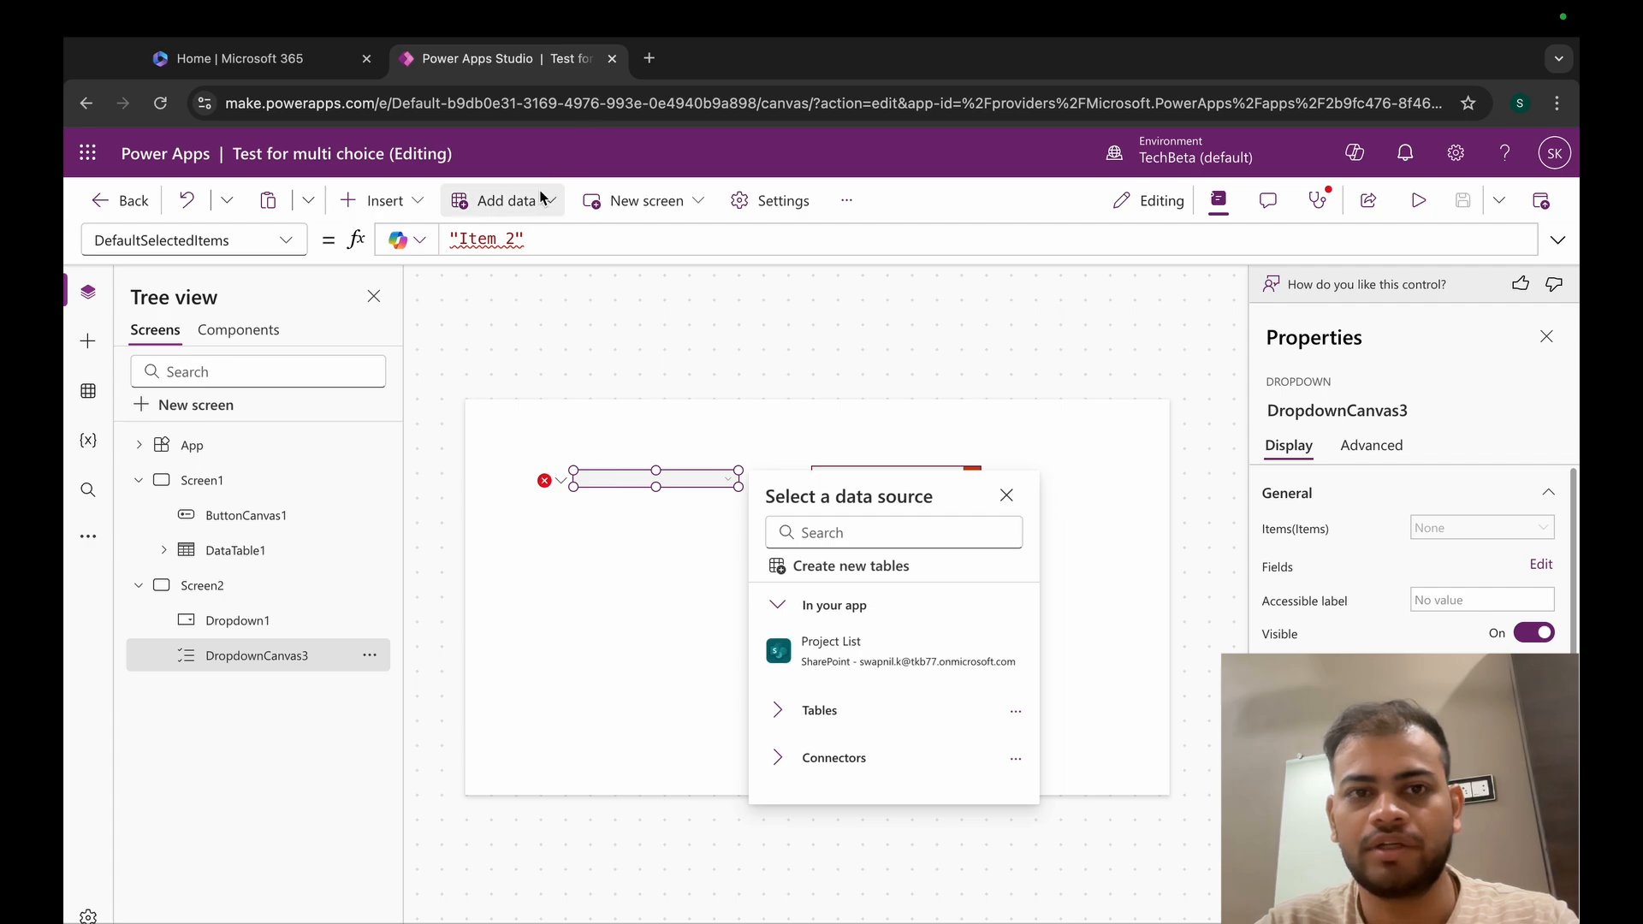
pyautogui.click(532, 239)
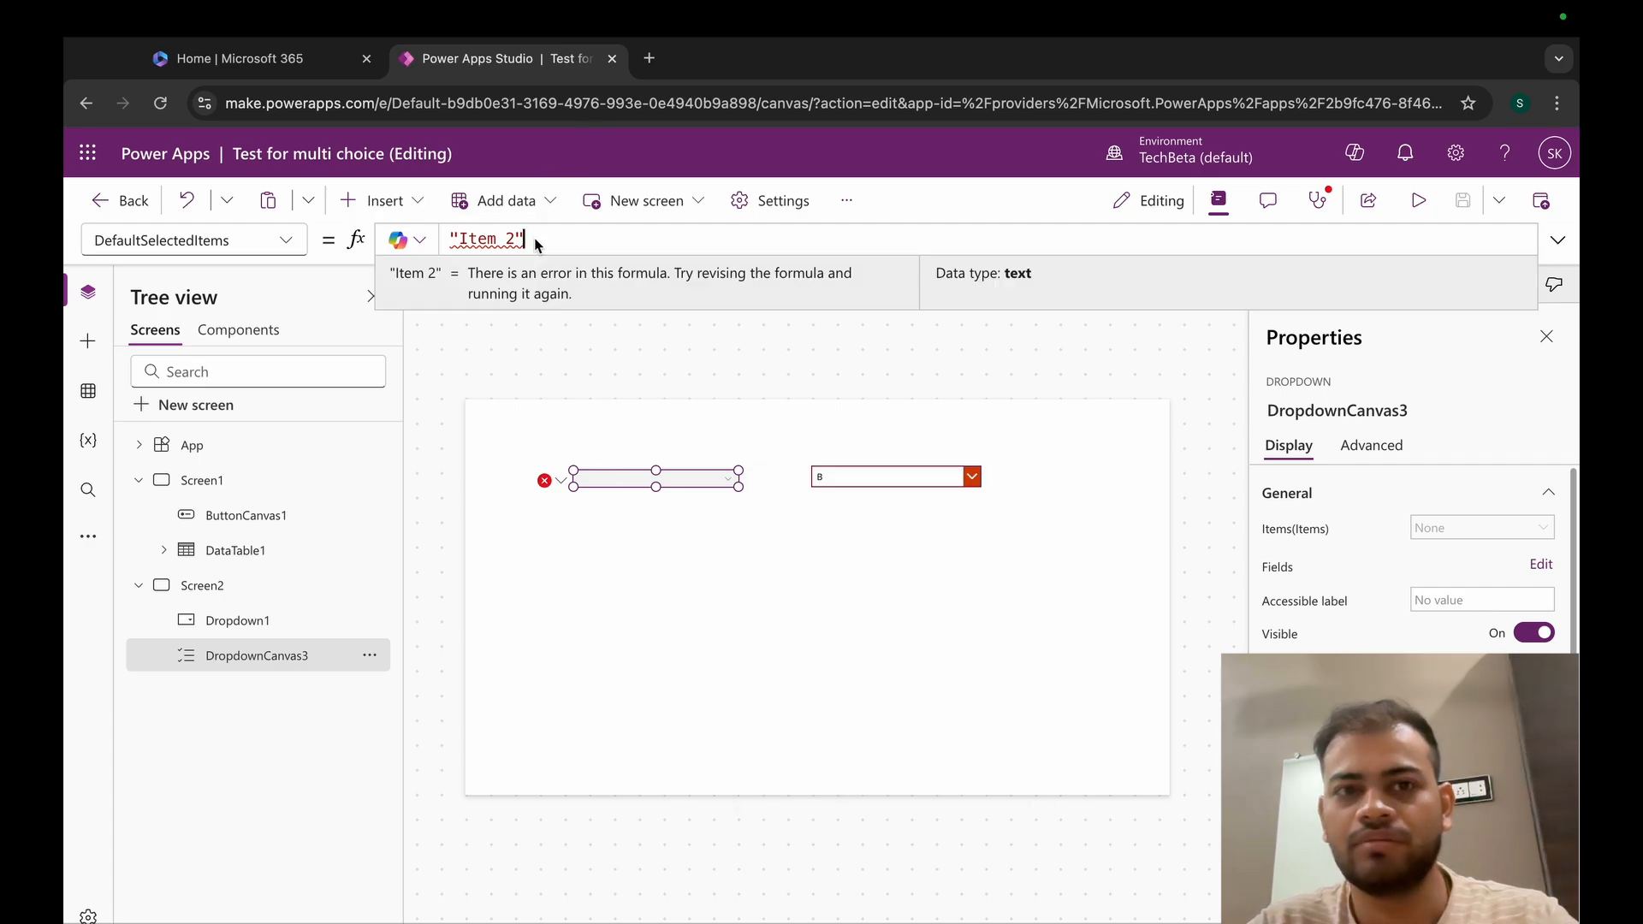
pyautogui.press('BackSpace')
pyautogui.press('BackSpace')
pyautogui.press('BackSpace')
pyautogui.press('BackSpace')
pyautogui.press('BackSpace')
pyautogui.press('BackSpace')
pyautogui.press('BackSpace')
pyautogui.press('BackSpace')
pyautogui.write('[]')
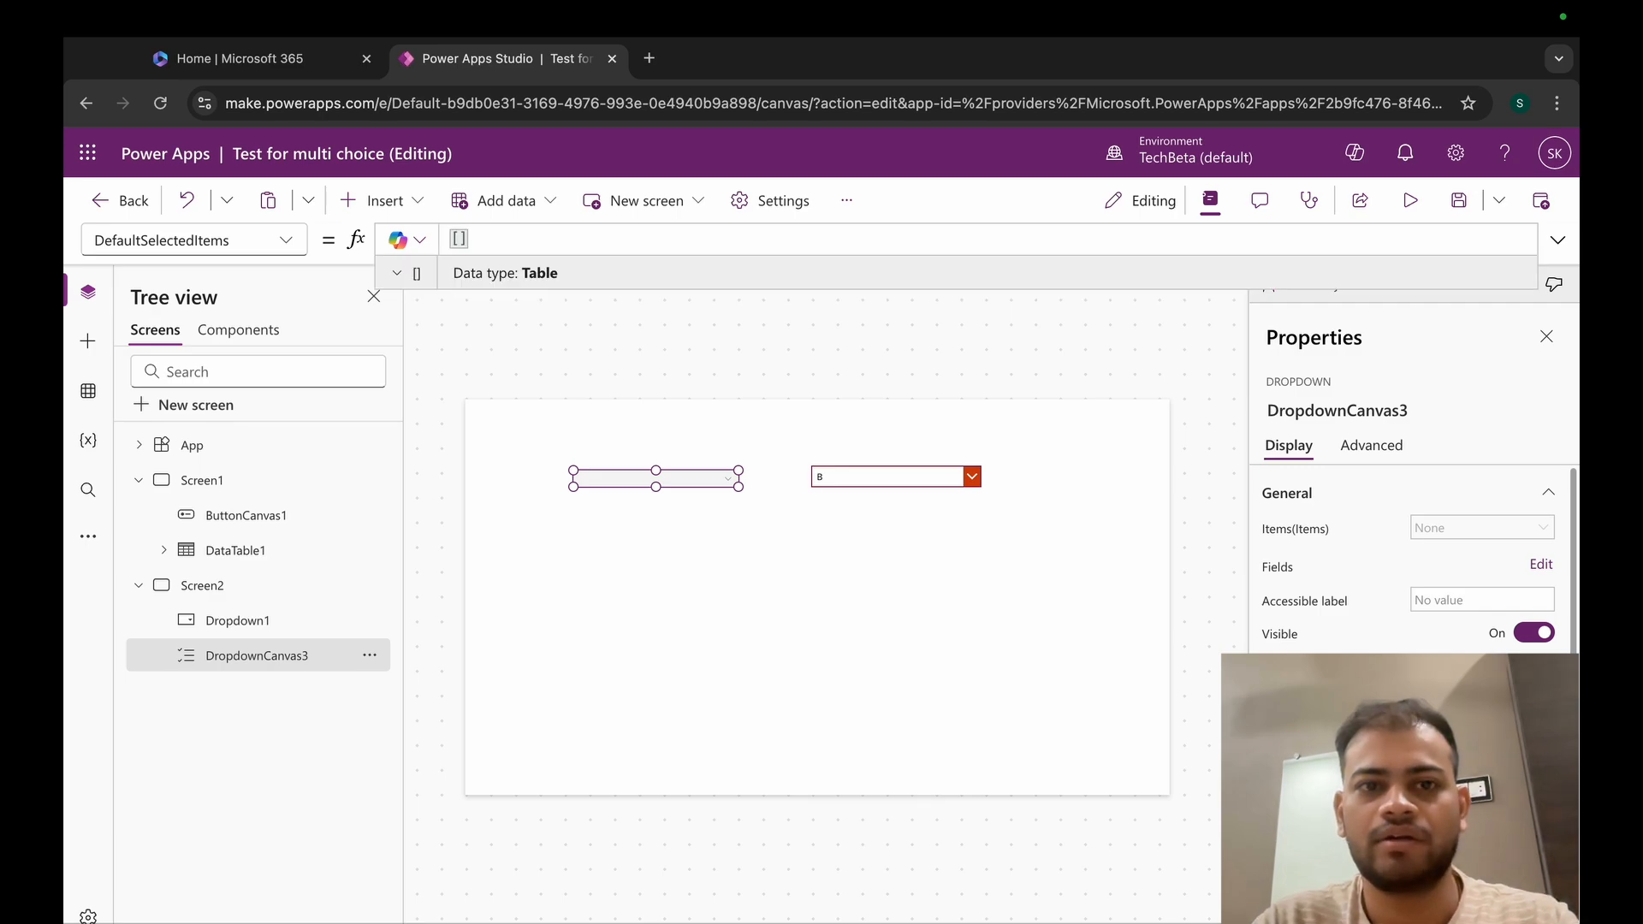
pyautogui.write('""')
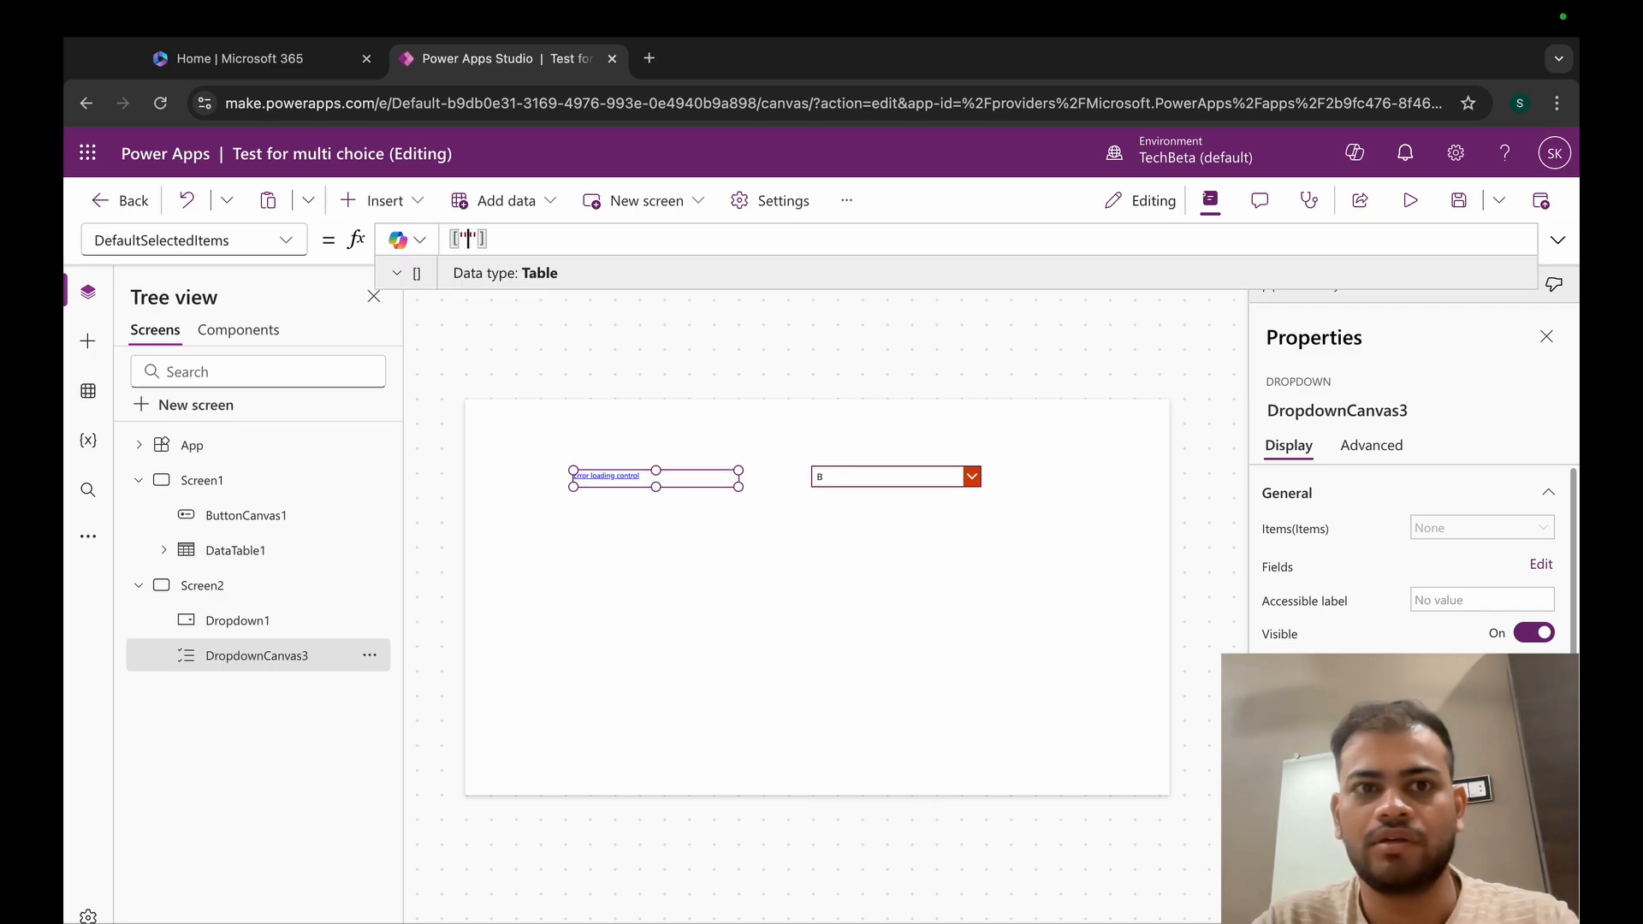
pyautogui.write('Item 2')
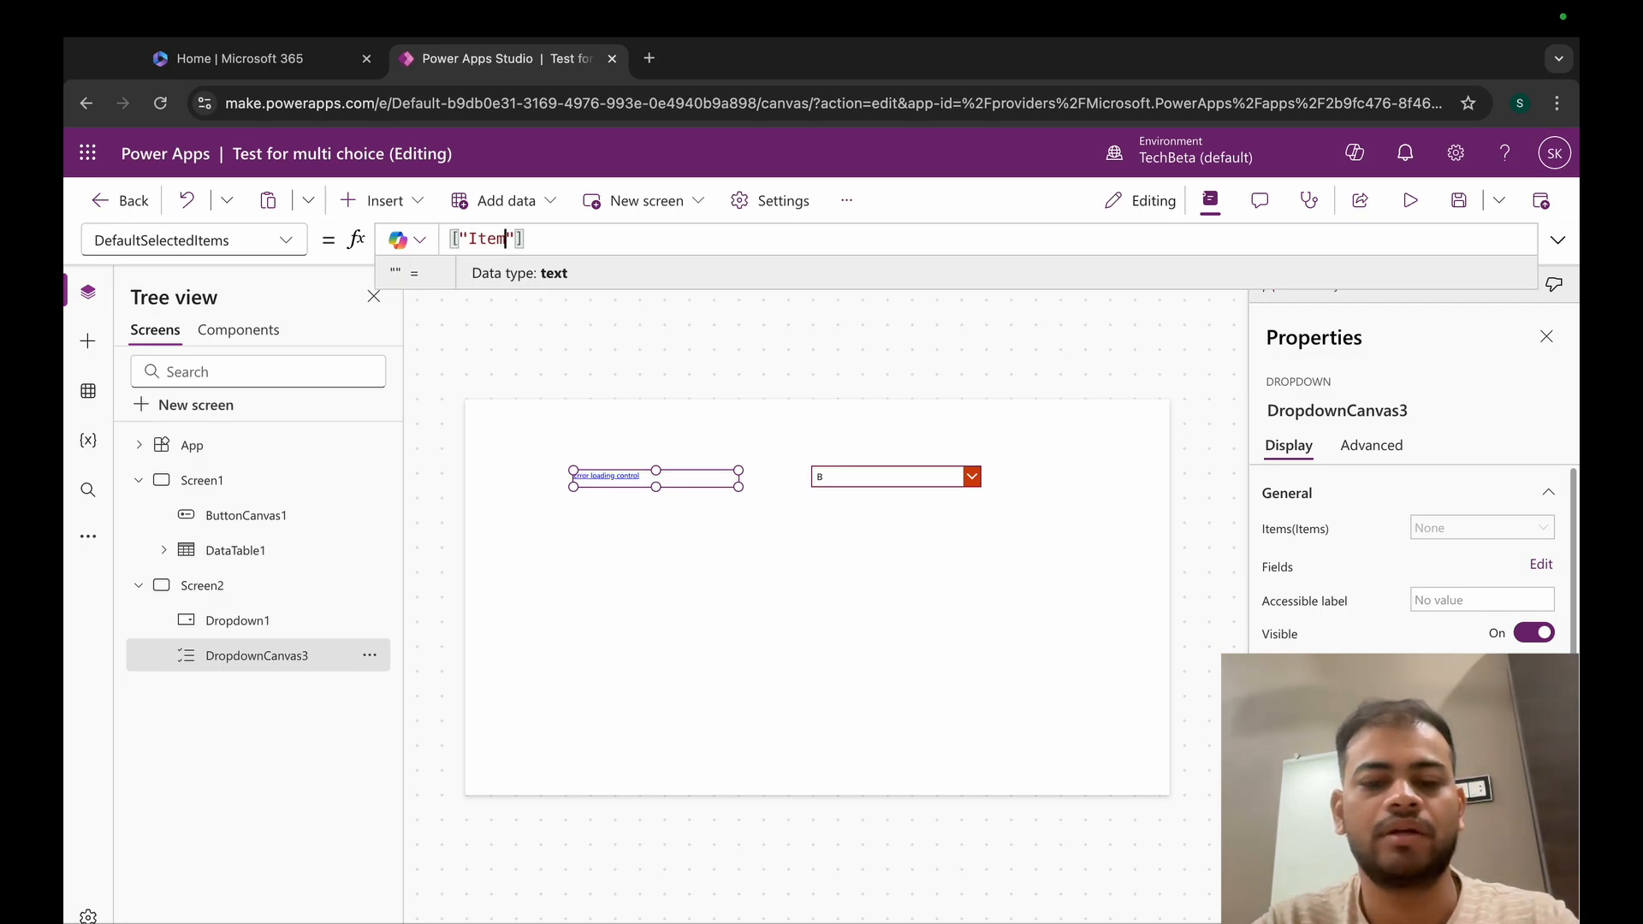
pyautogui.click(720, 502)
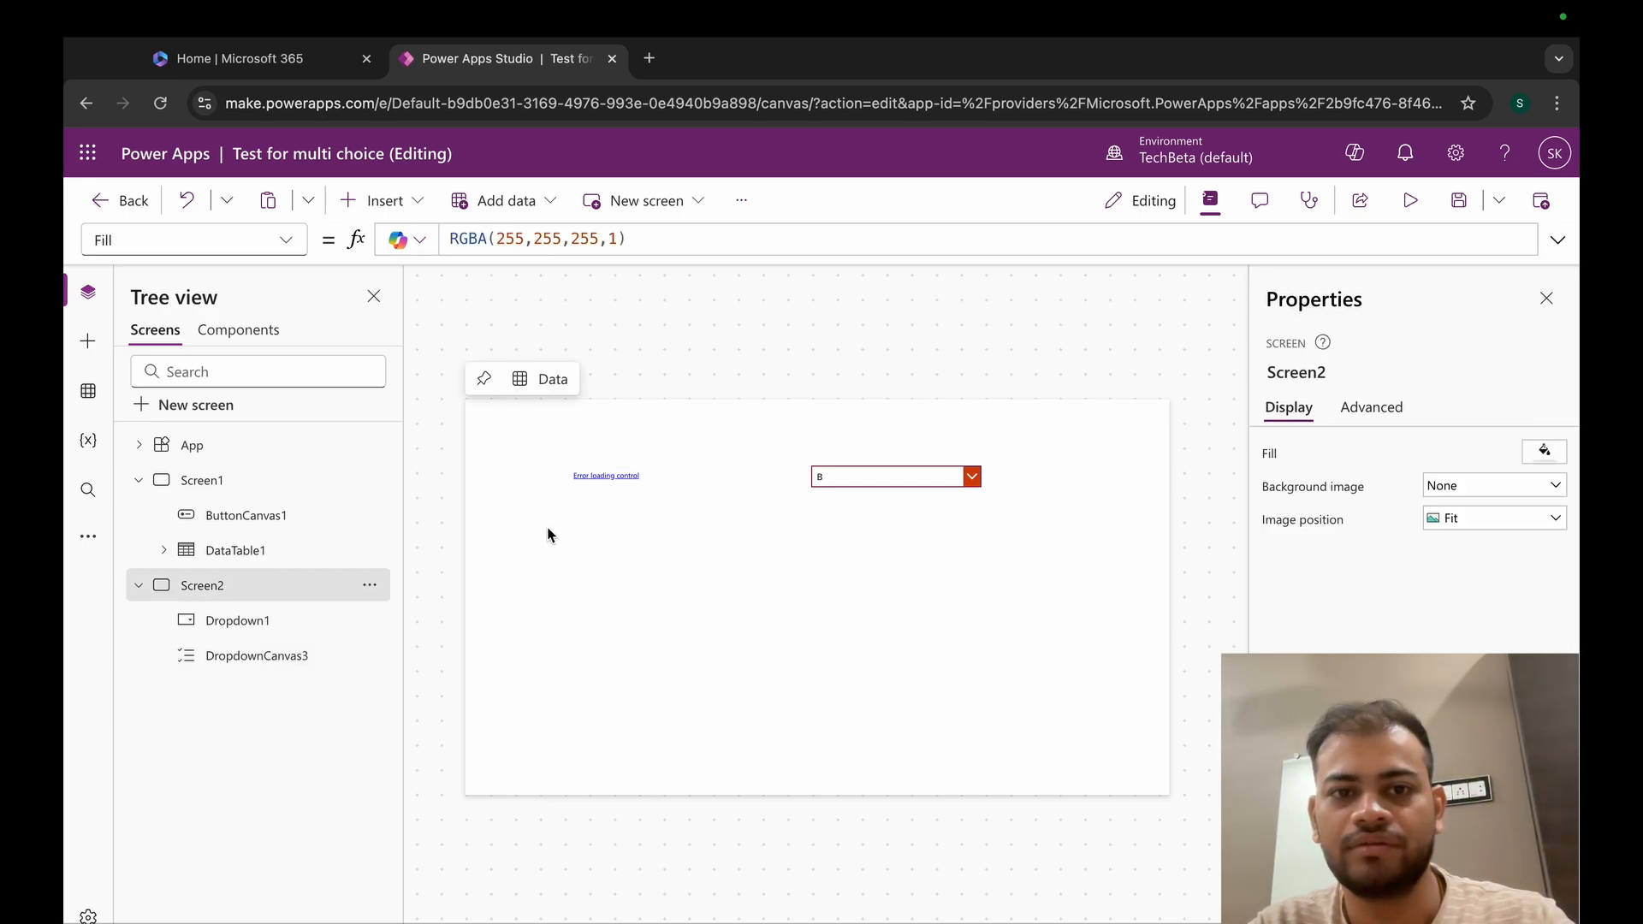
# - Copy the whole DefaultSelectedItems formula of the modern dropdown and deselect the control
pyautogui.click(659, 479)
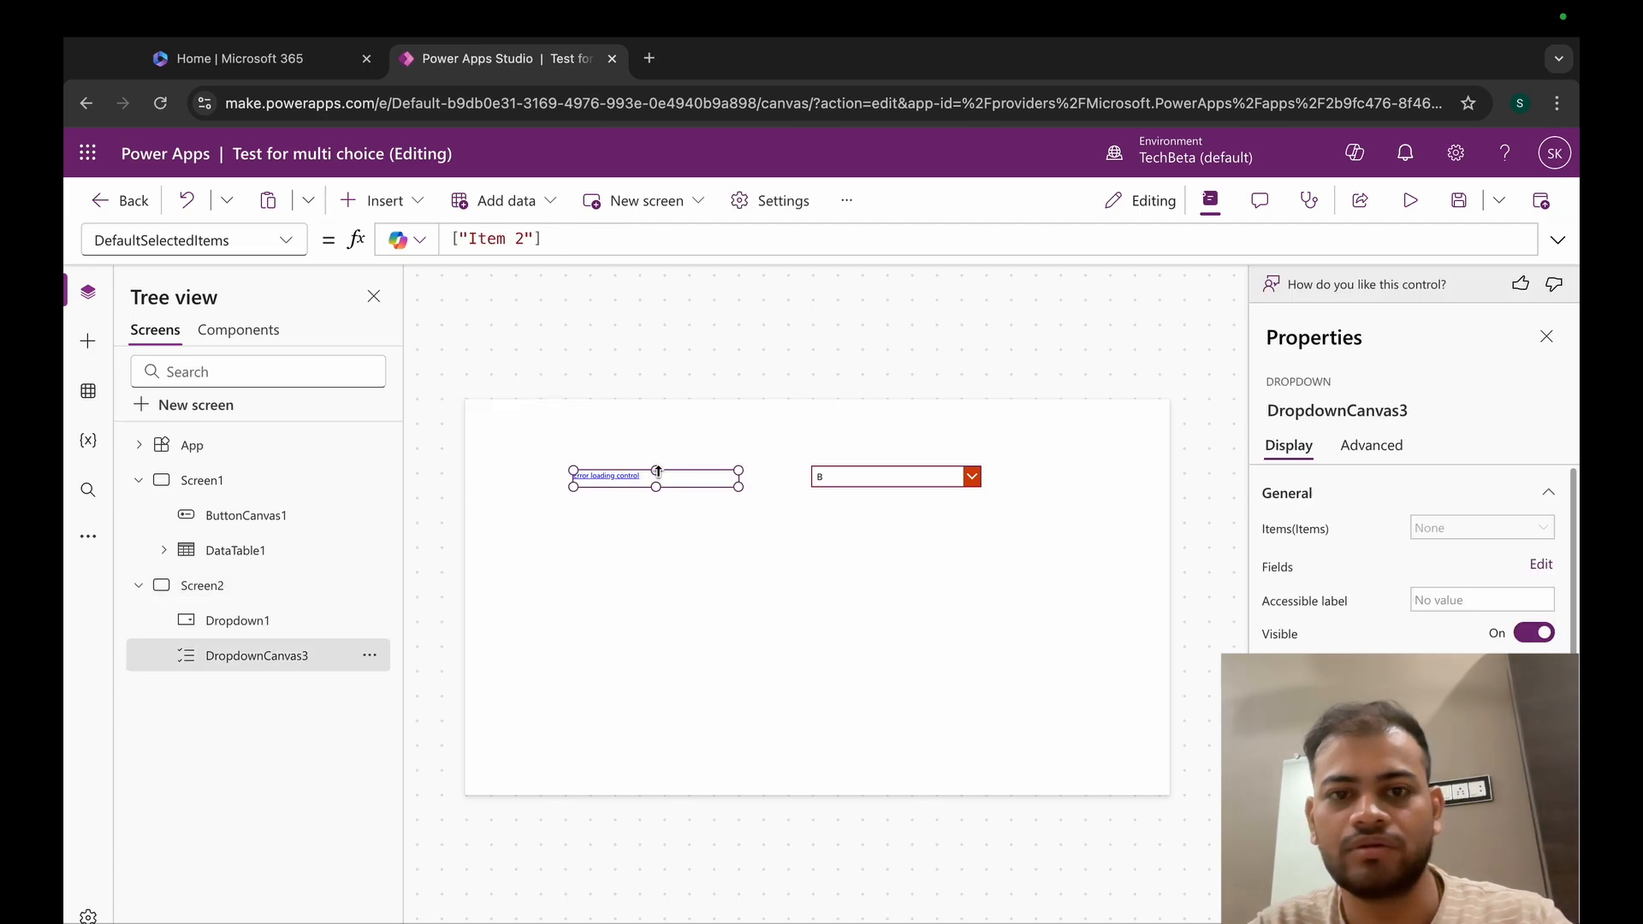
pyautogui.click(602, 246)
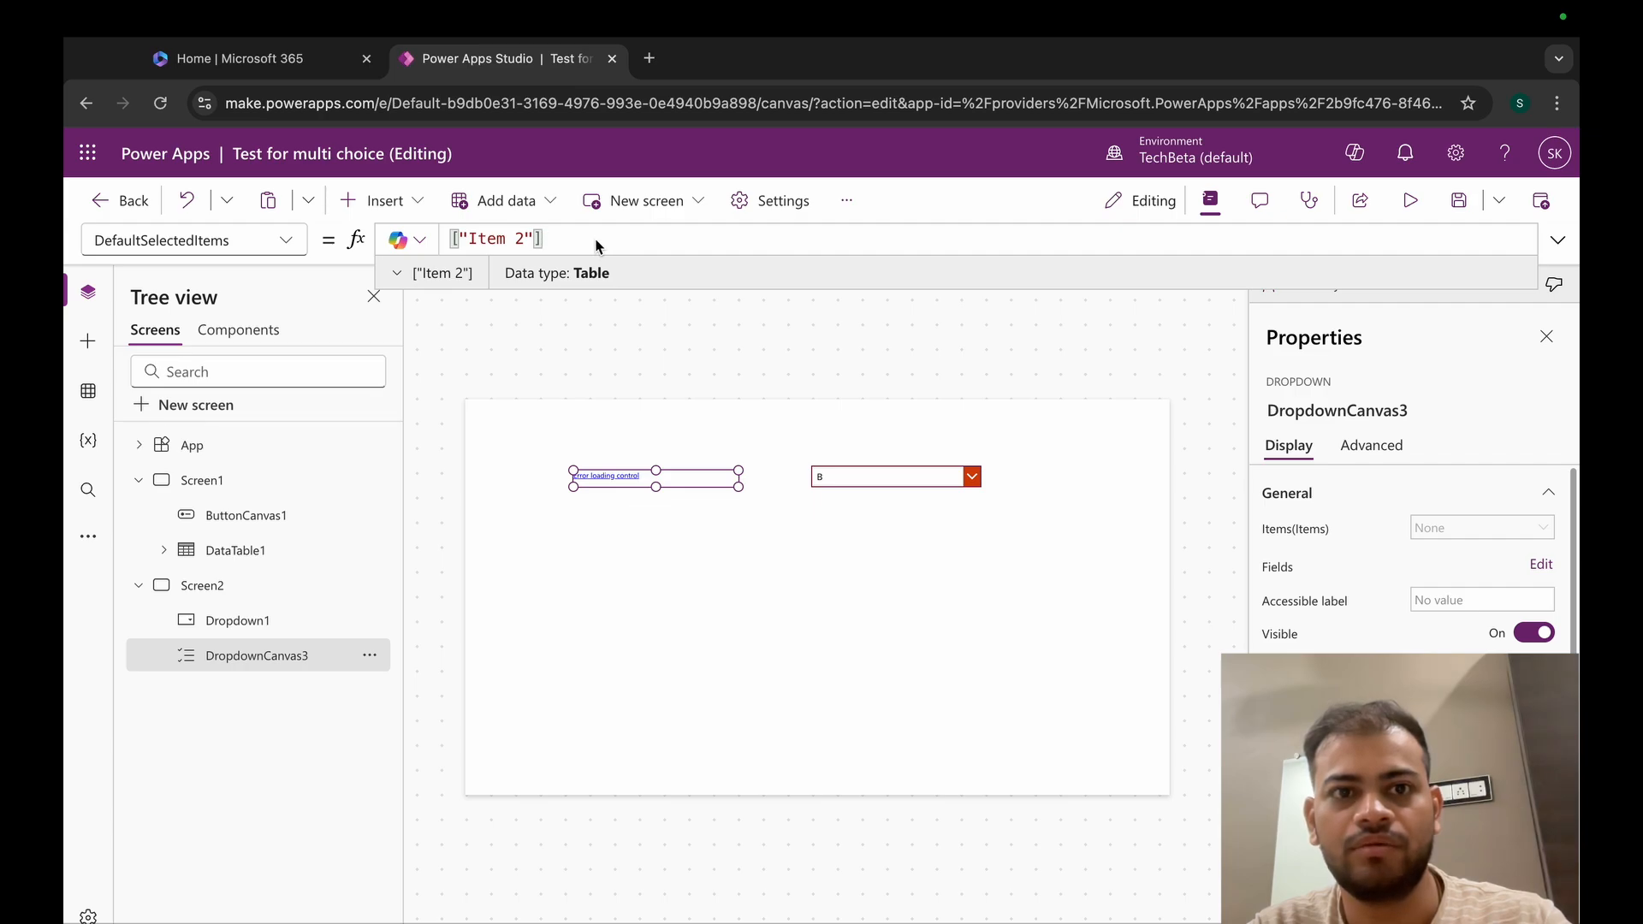
pyautogui.hotkey('ctrl', 'a')
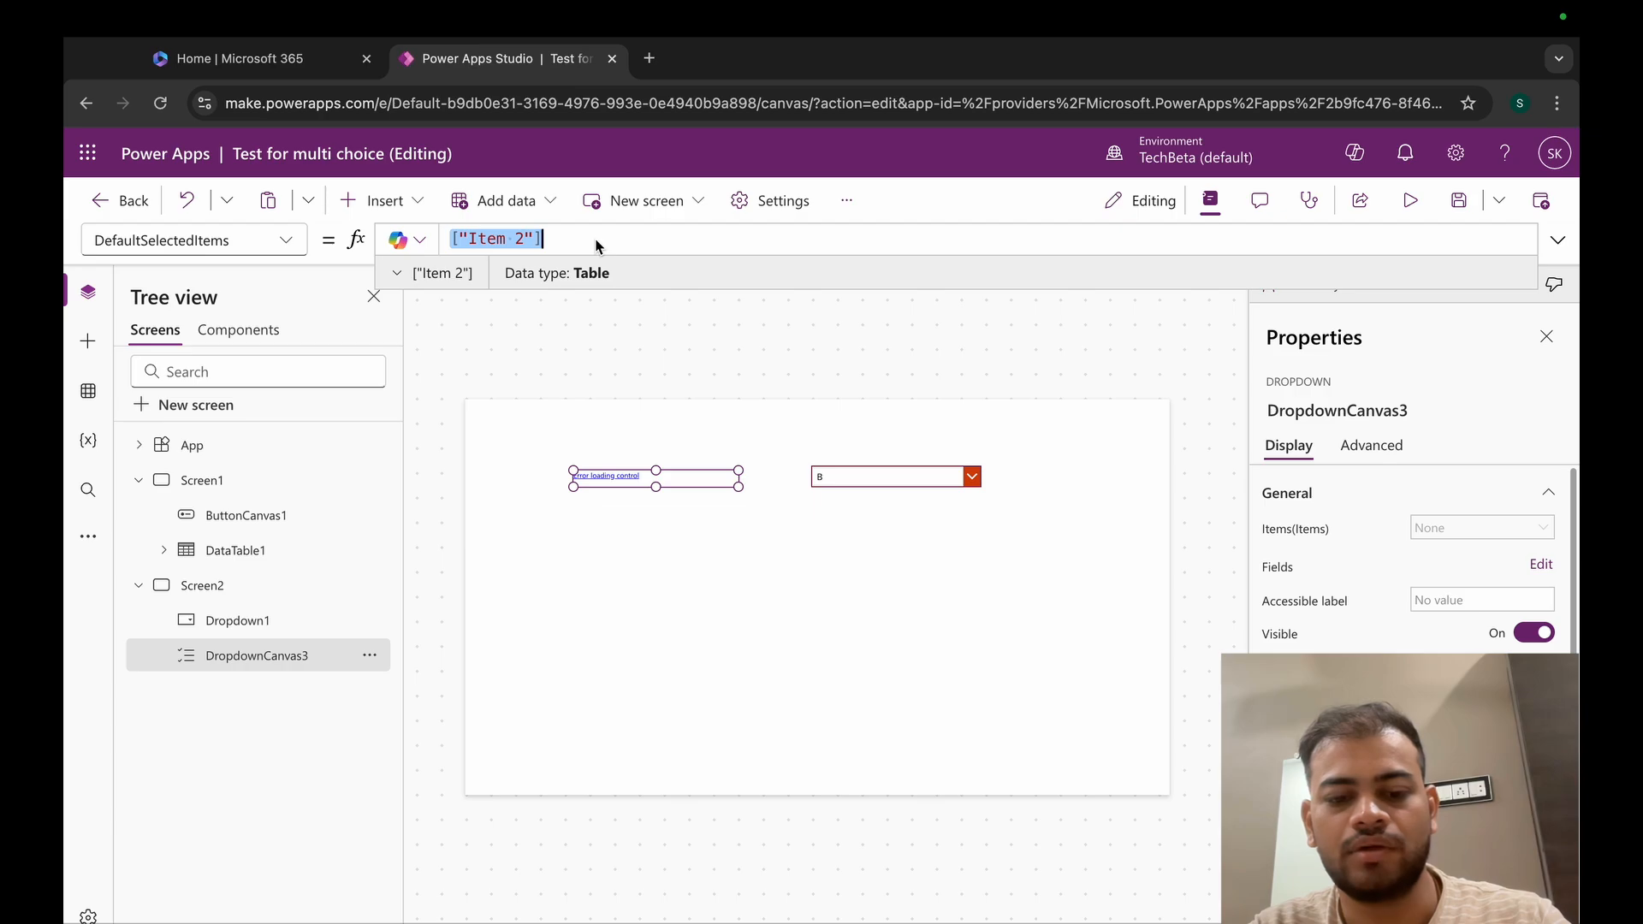
pyautogui.click(732, 640)
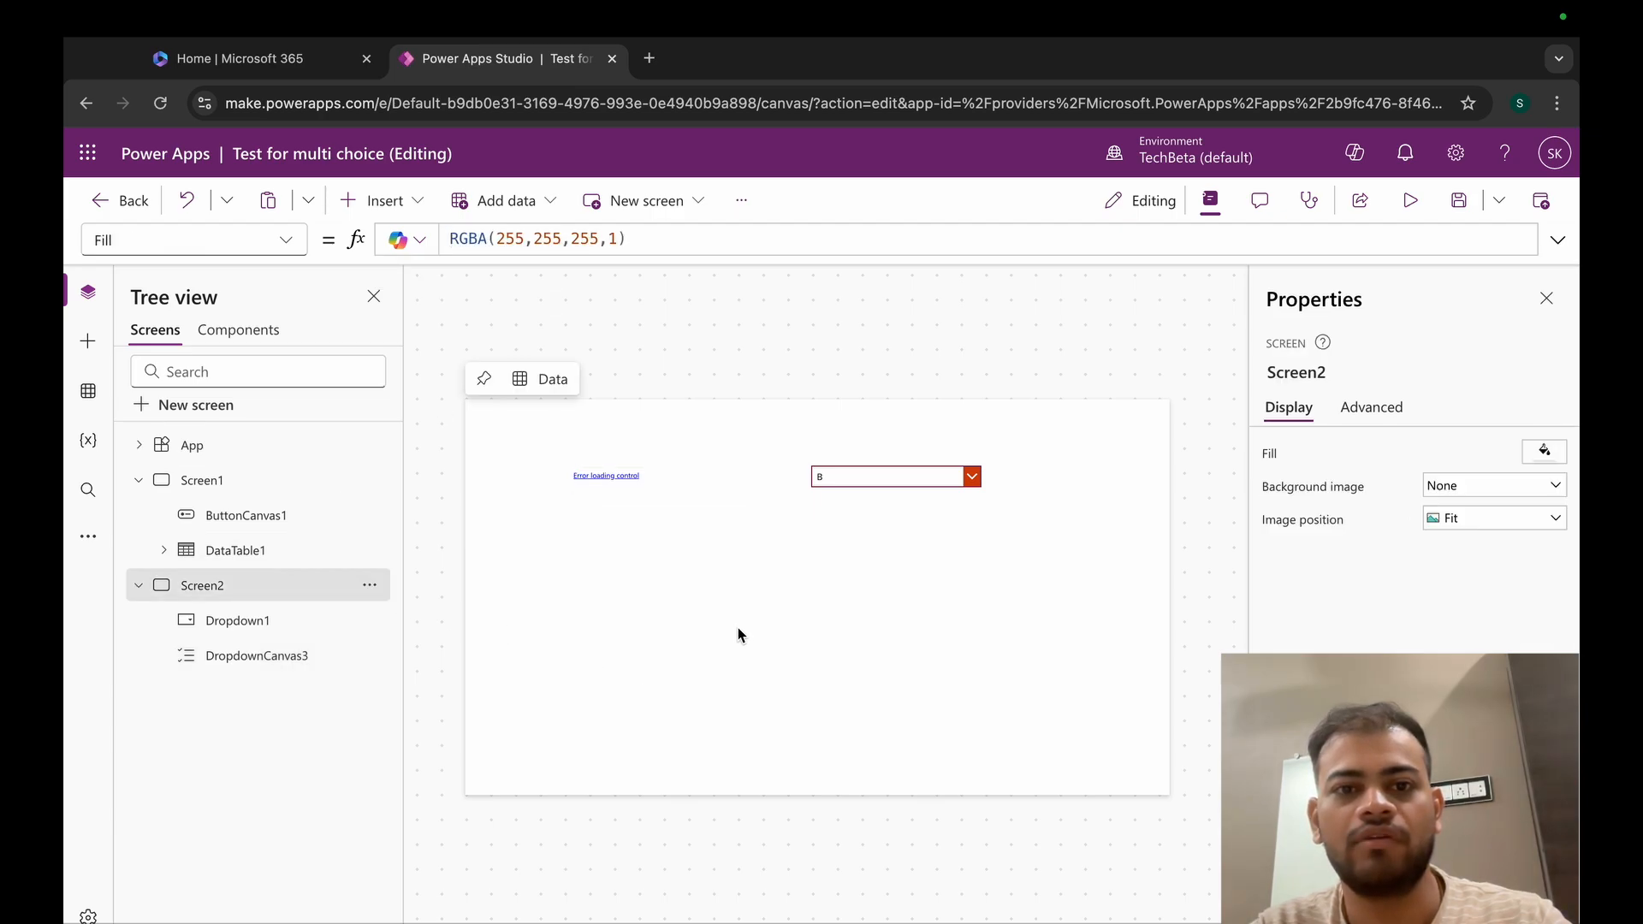
# - Insert a second modern dropdown on Screen2
pyautogui.click(382, 200)
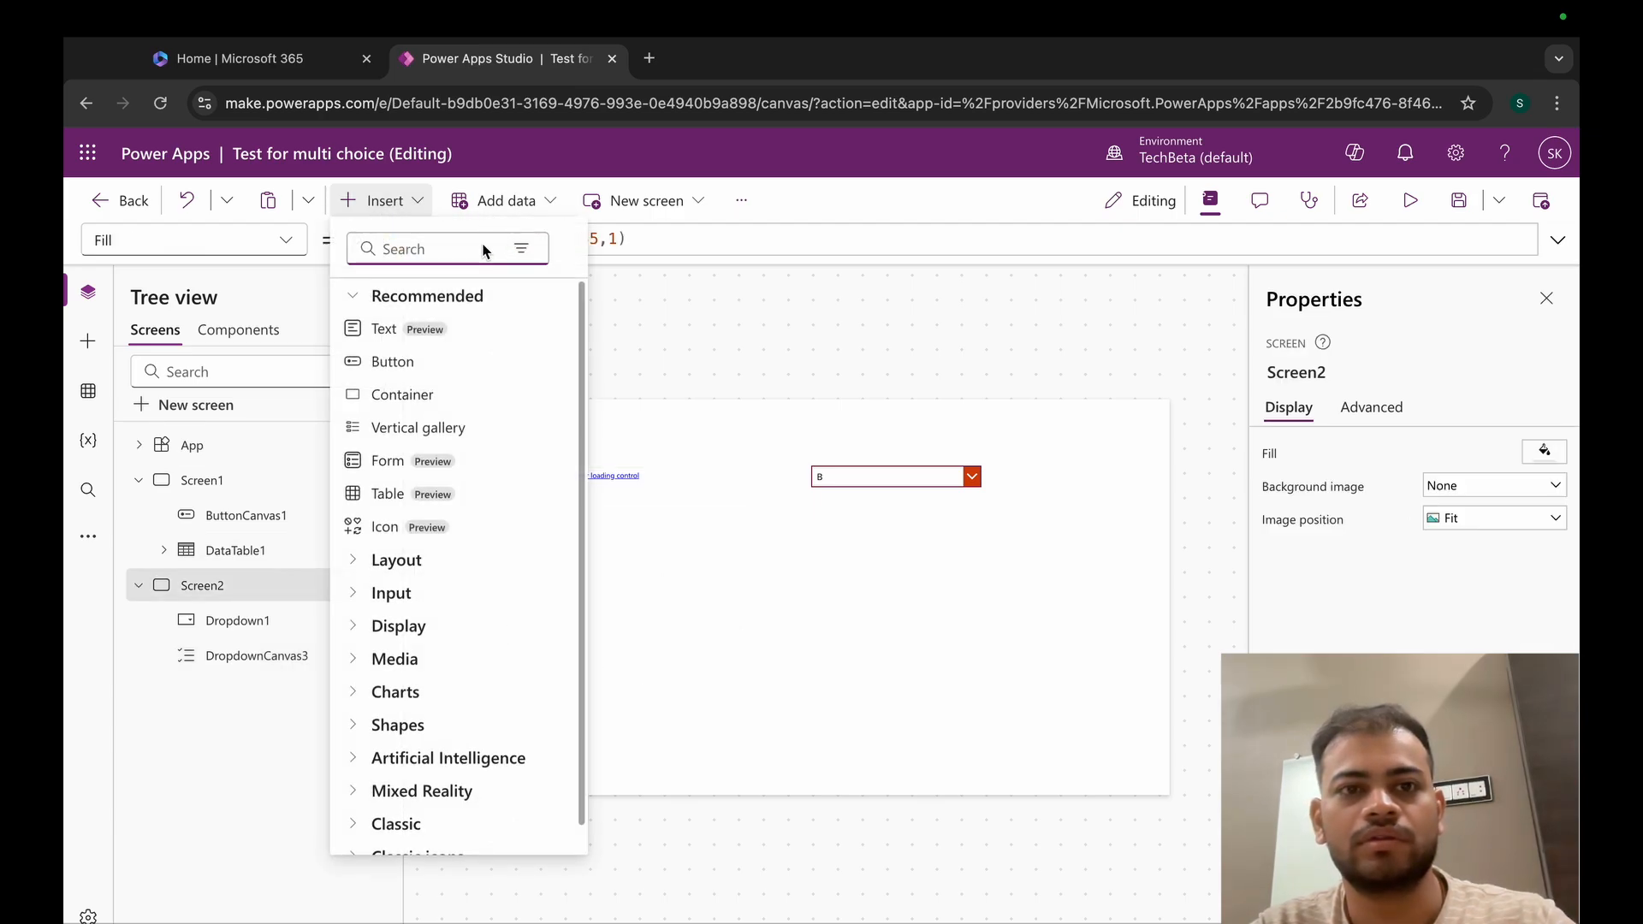
pyautogui.write('dropdwon')
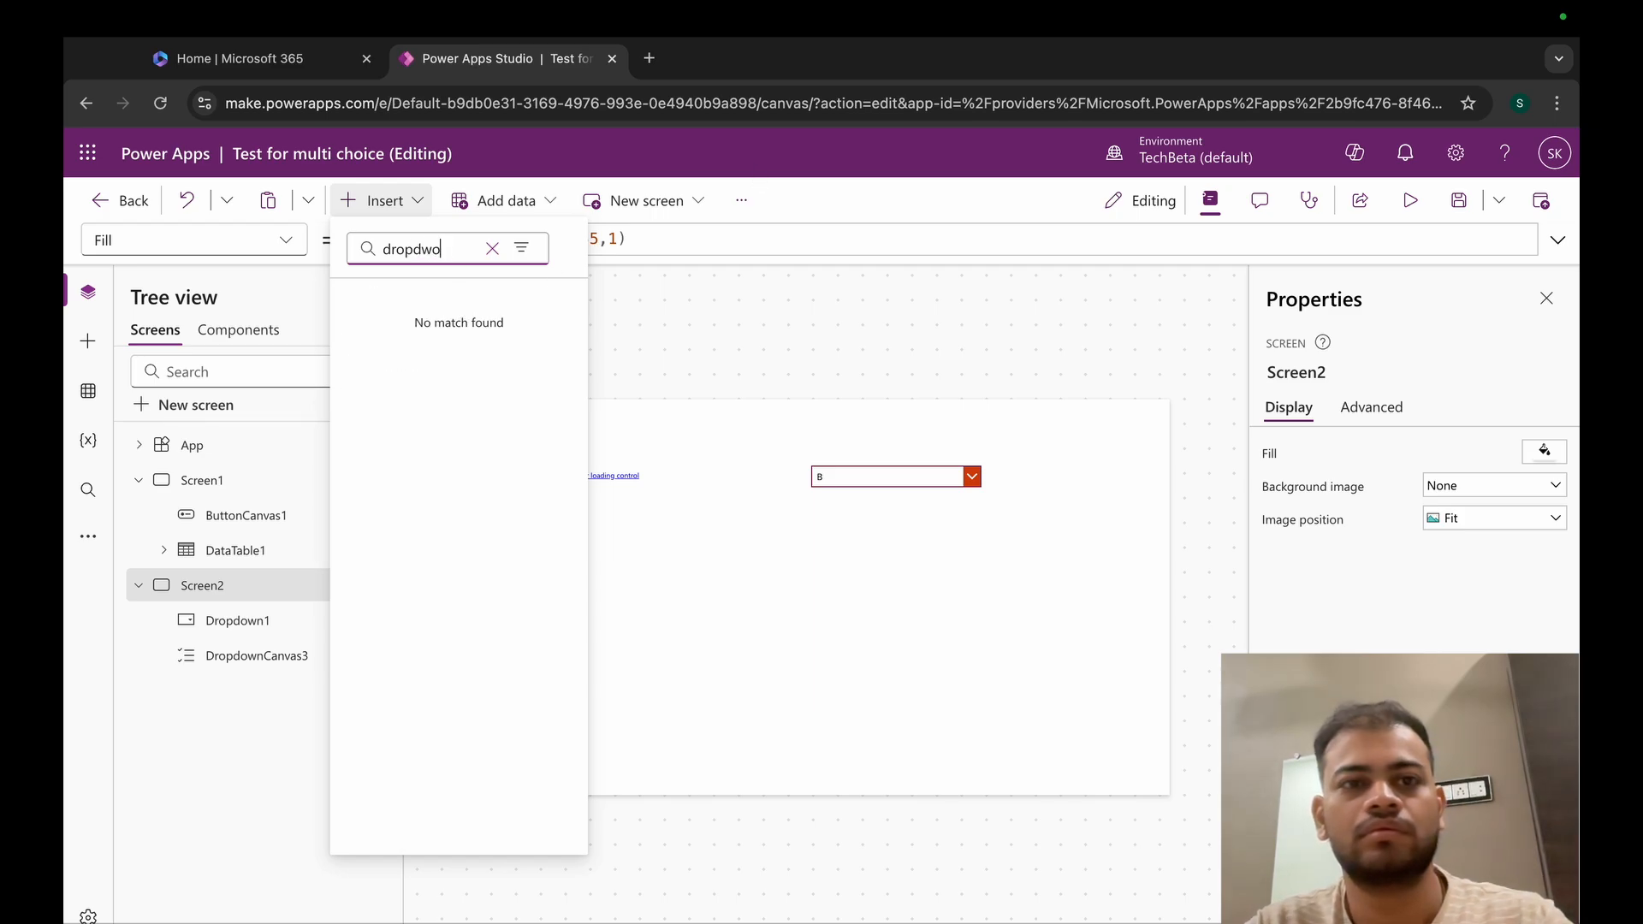
pyautogui.press('BackSpace')
pyautogui.press('BackSpace')
pyautogui.press('BackSpace')
pyautogui.press('BackSpace')
pyautogui.click(405, 338)
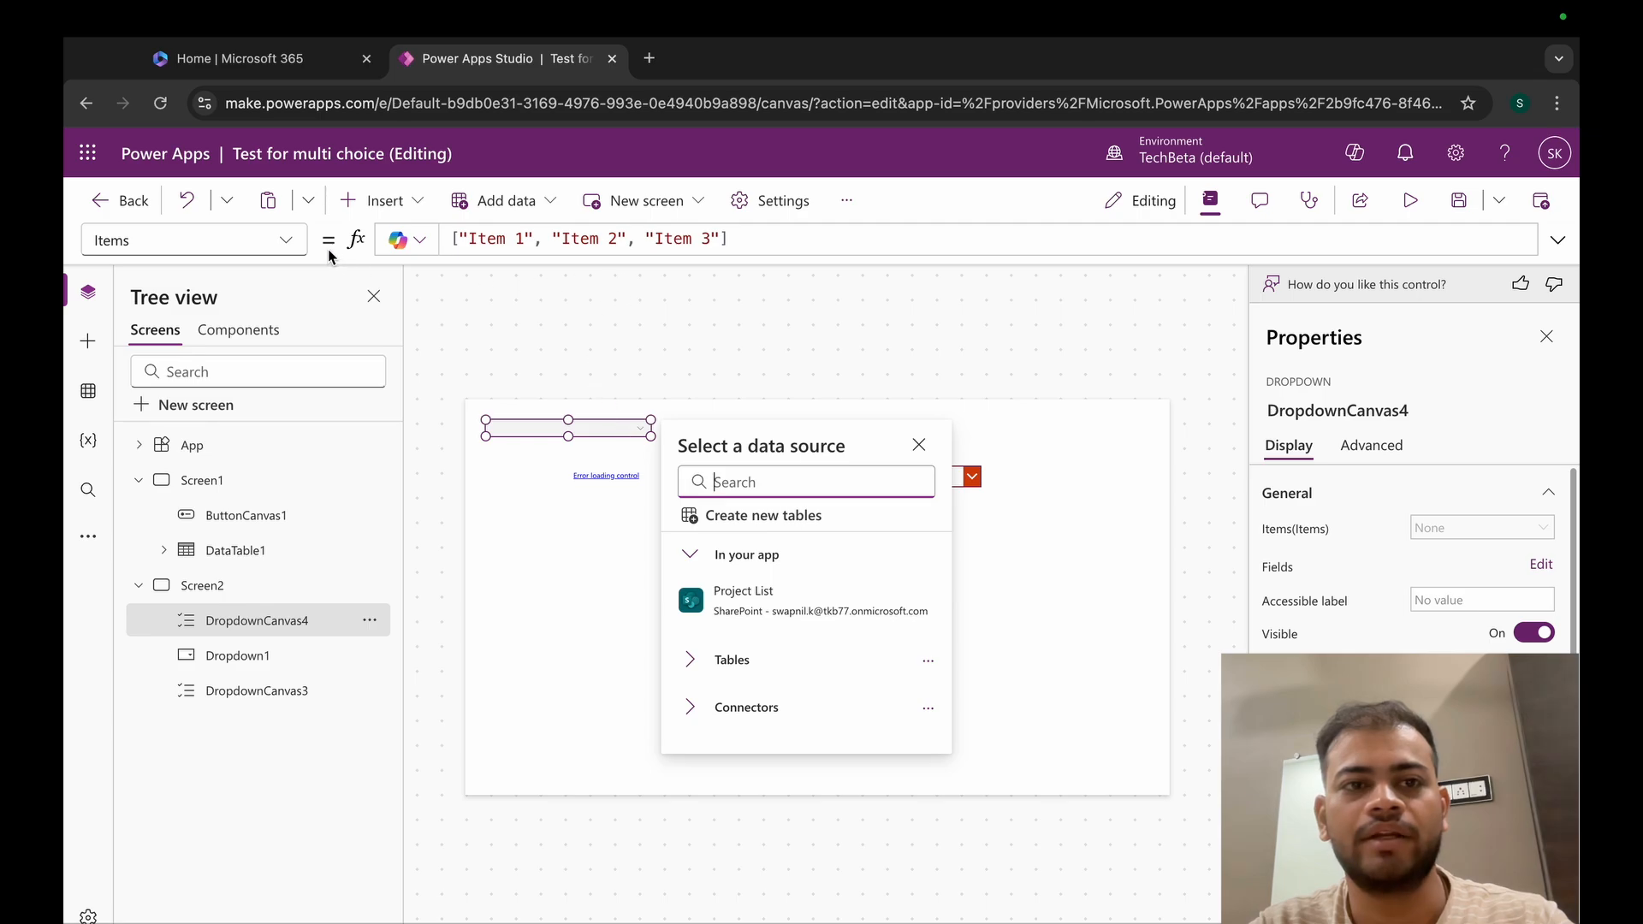
# - Set the new modern dropdown's DefaultSelectedItems property to ["Item 2"]
pyautogui.click(288, 243)
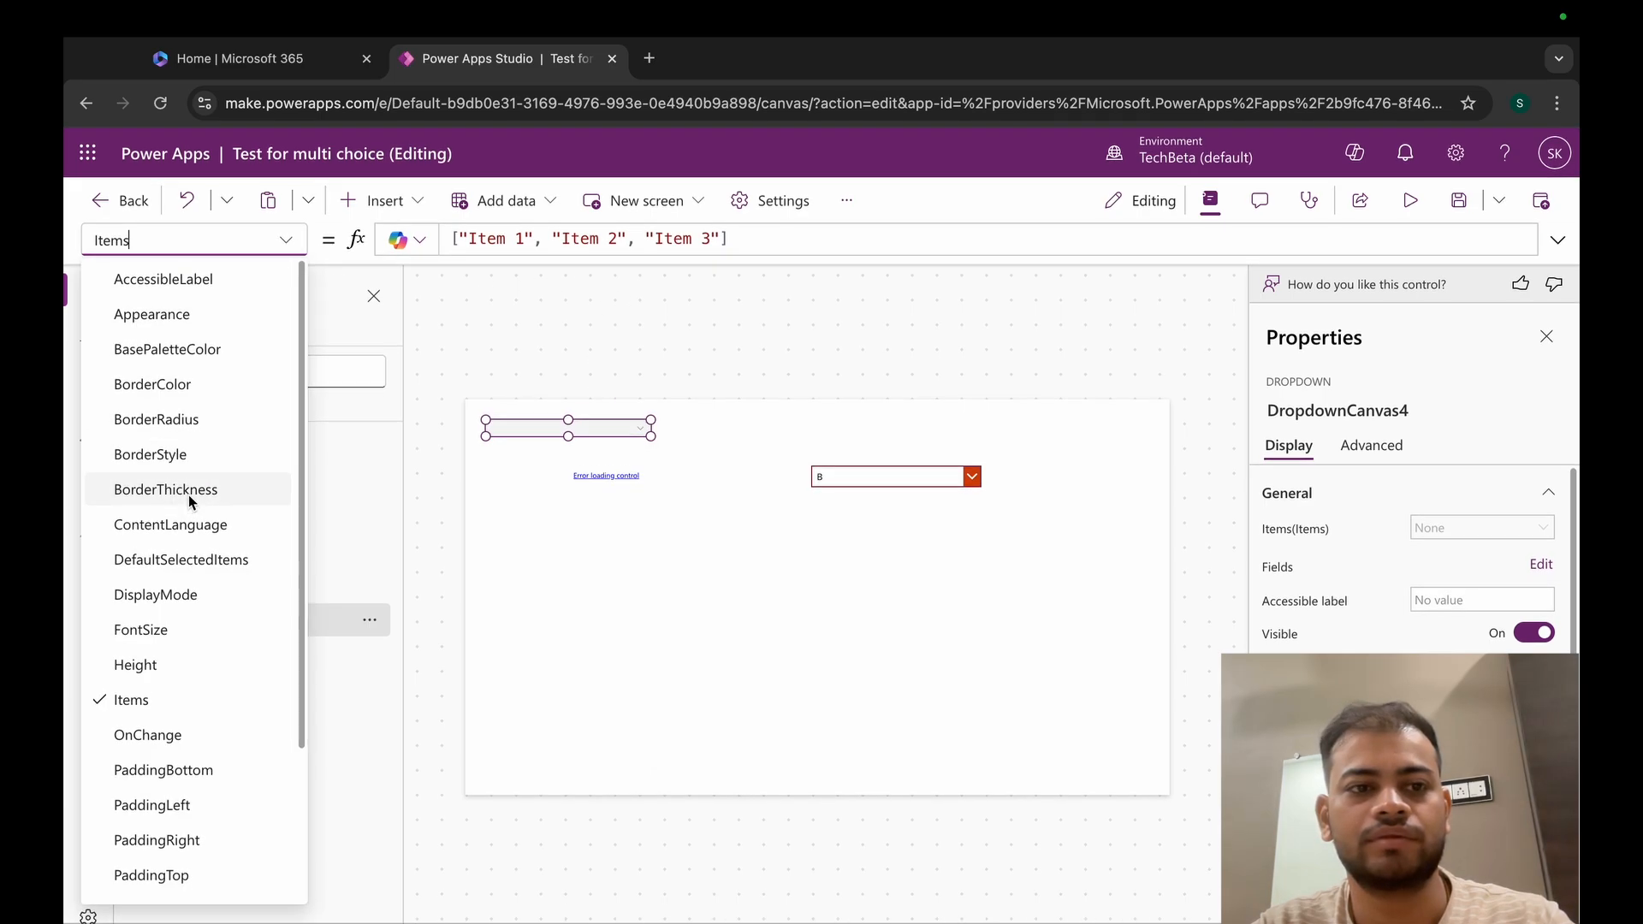
pyautogui.click(182, 558)
pyautogui.click(534, 238)
pyautogui.write('["Item 2"]')
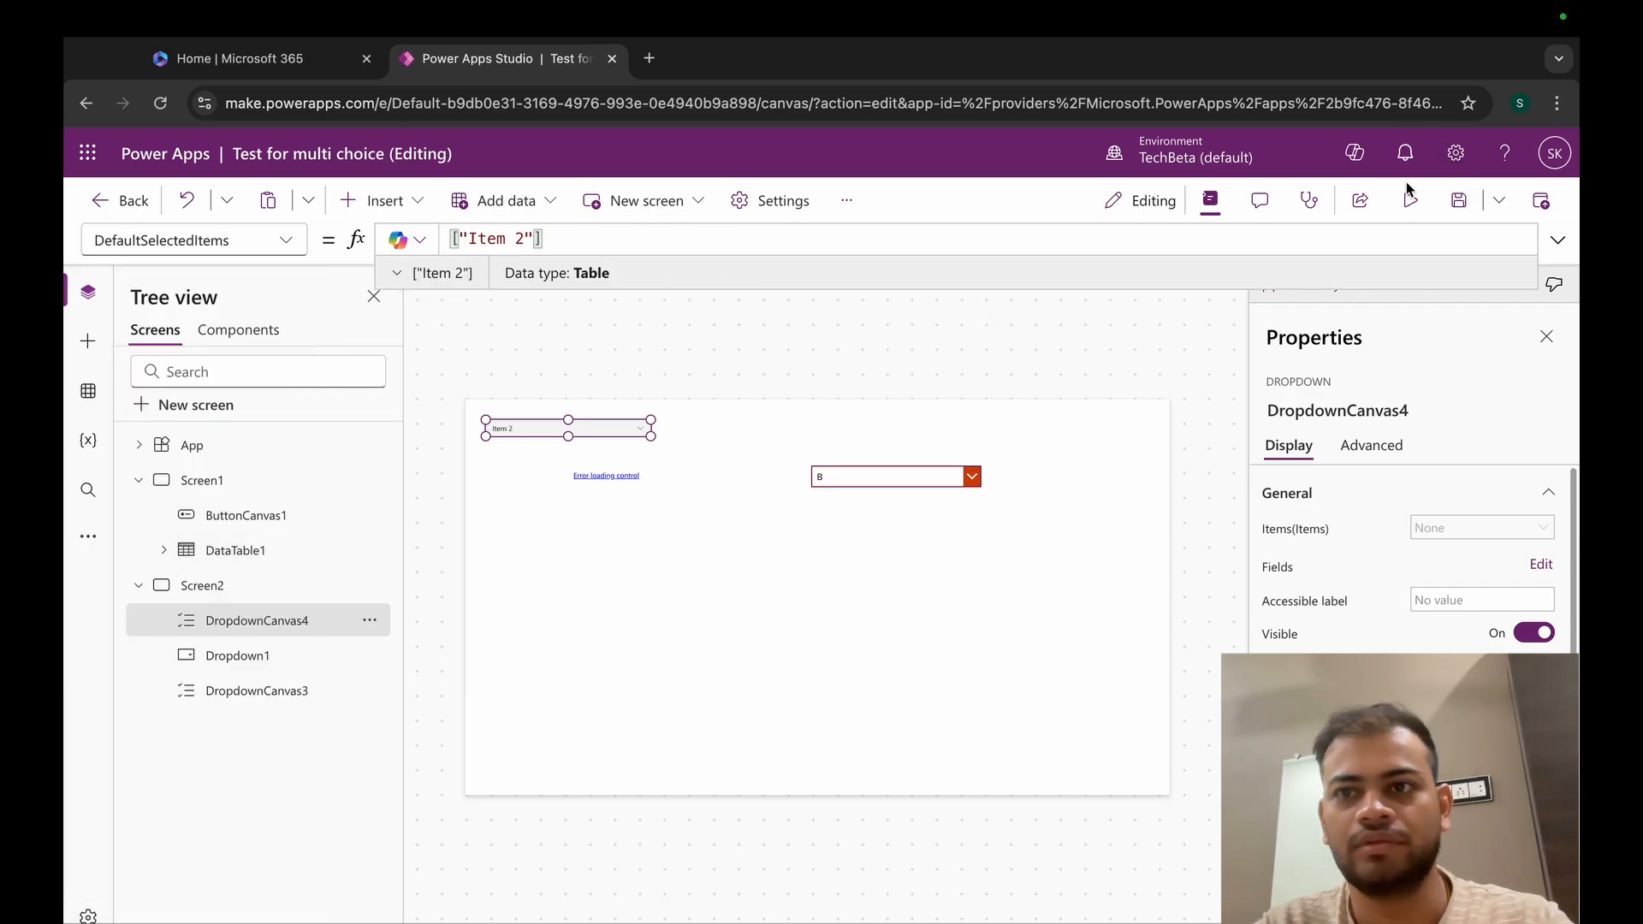
# - Compare the DefaultSelectedItems formulas of the two modern dropdowns on Screen2
pyautogui.click(617, 482)
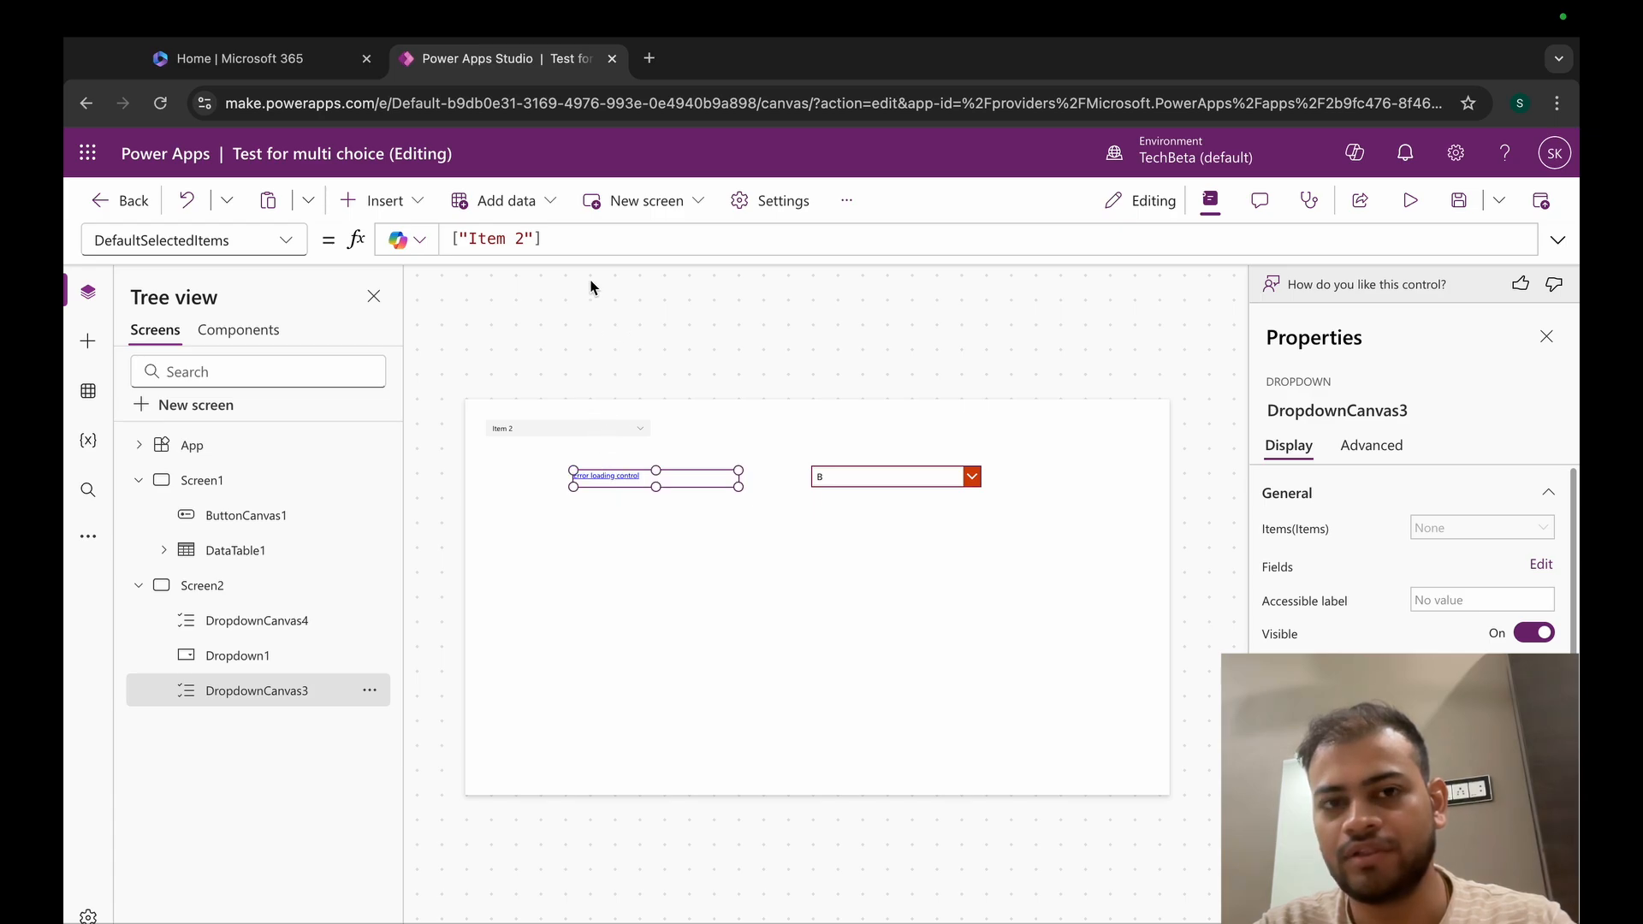
pyautogui.click(586, 427)
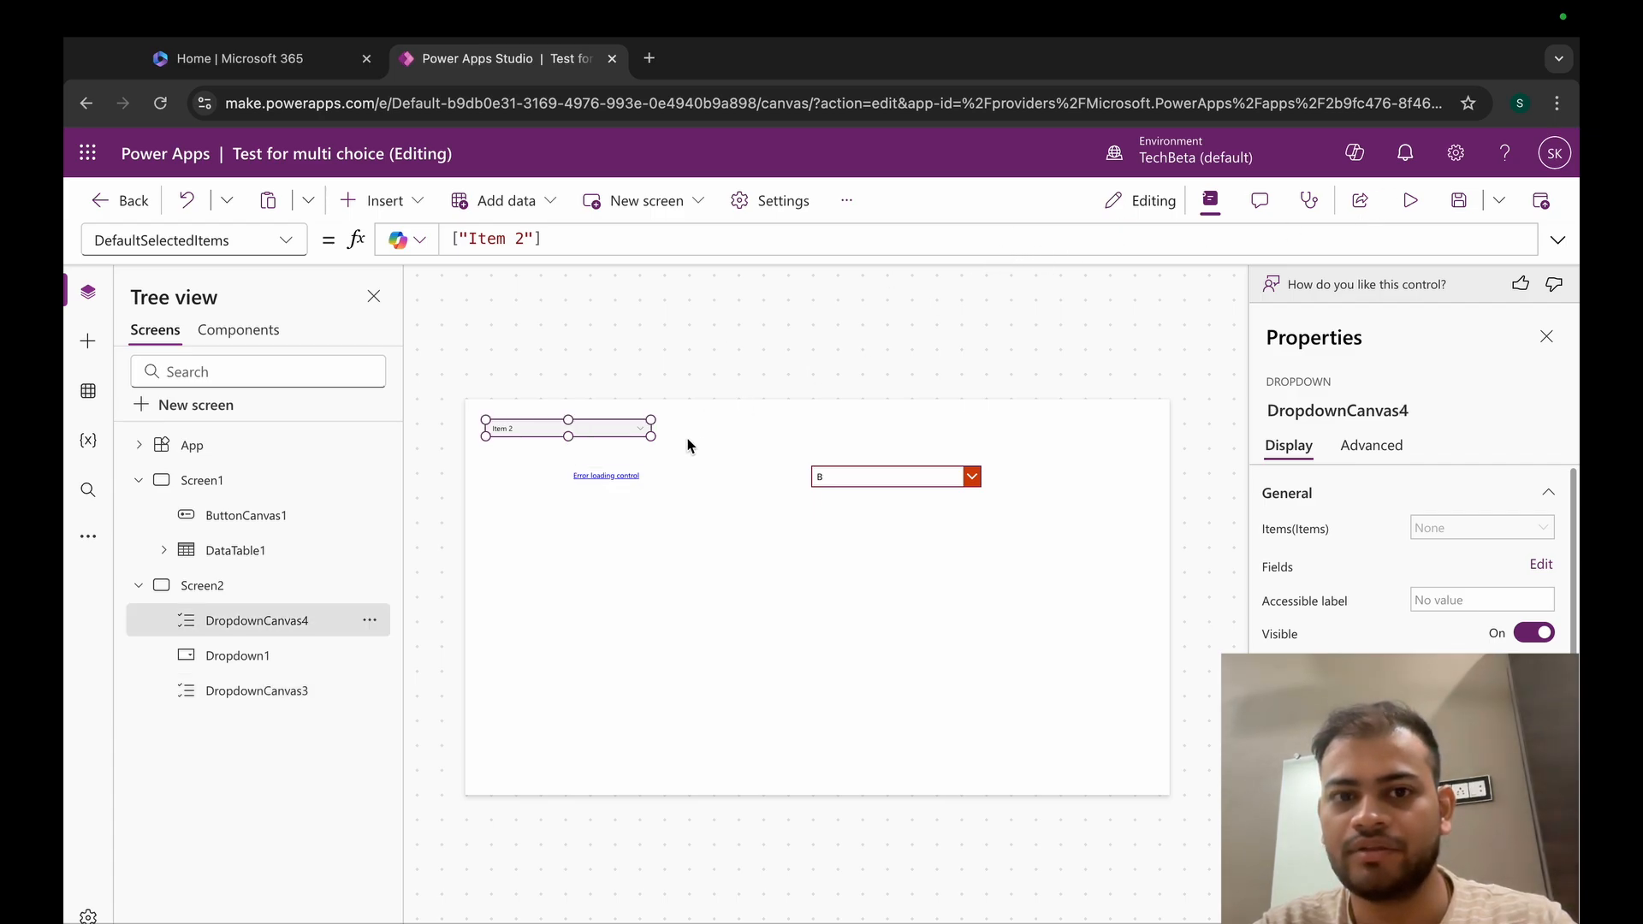
pyautogui.click(654, 476)
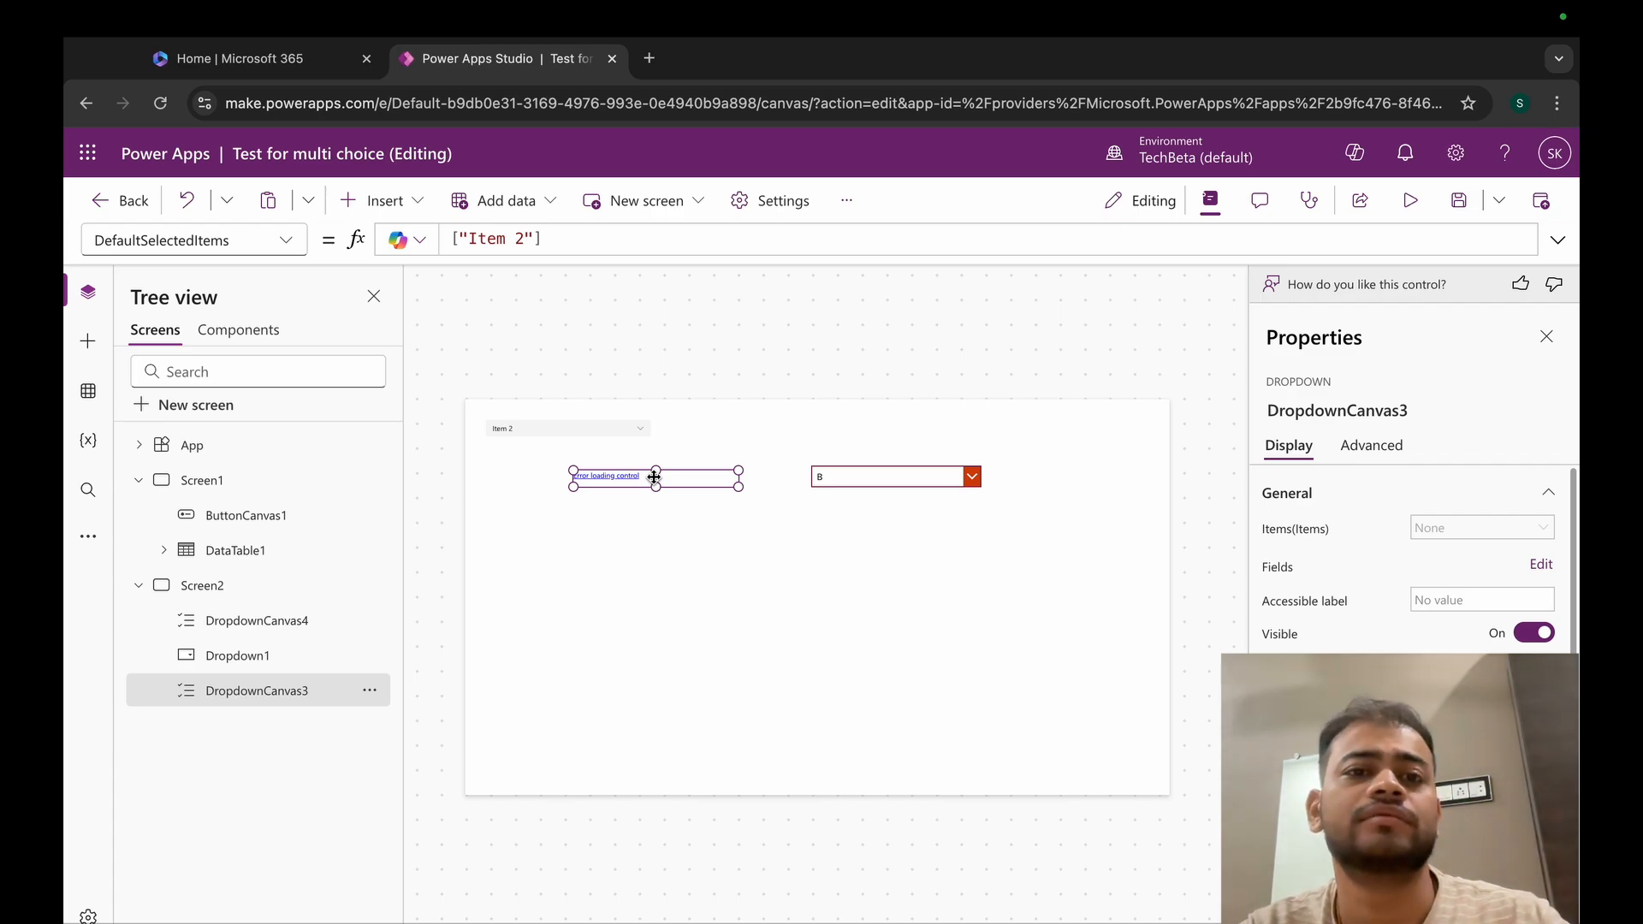
pyautogui.click(677, 536)
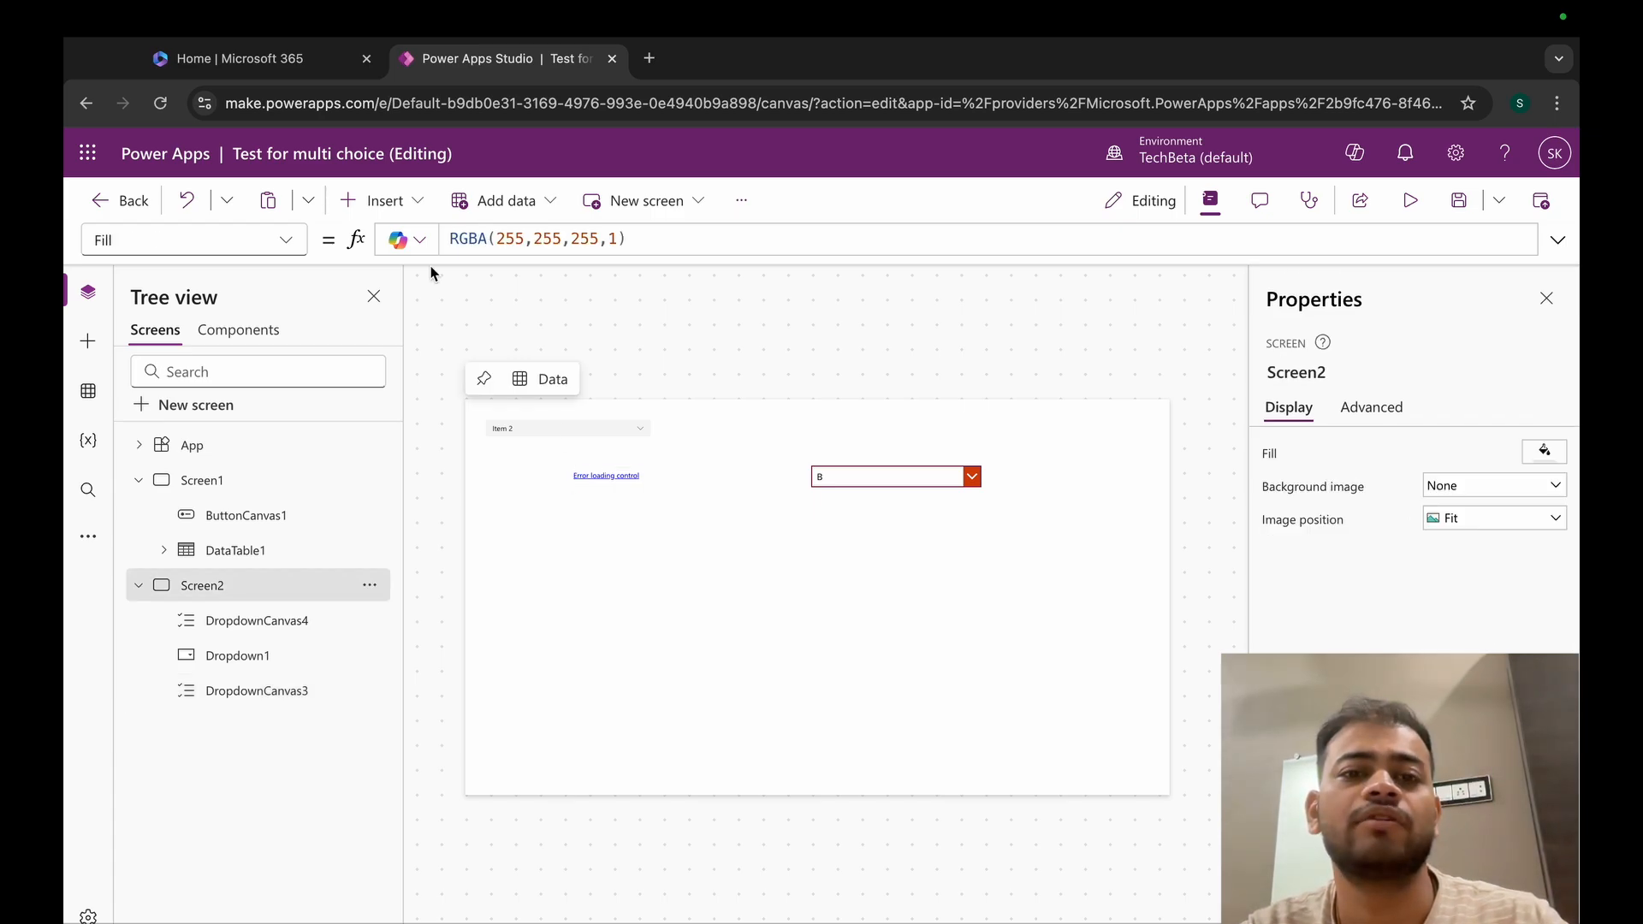
# - Insert a third modern dropdown on Screen2 and move it below the existing dropdowns
pyautogui.click(378, 212)
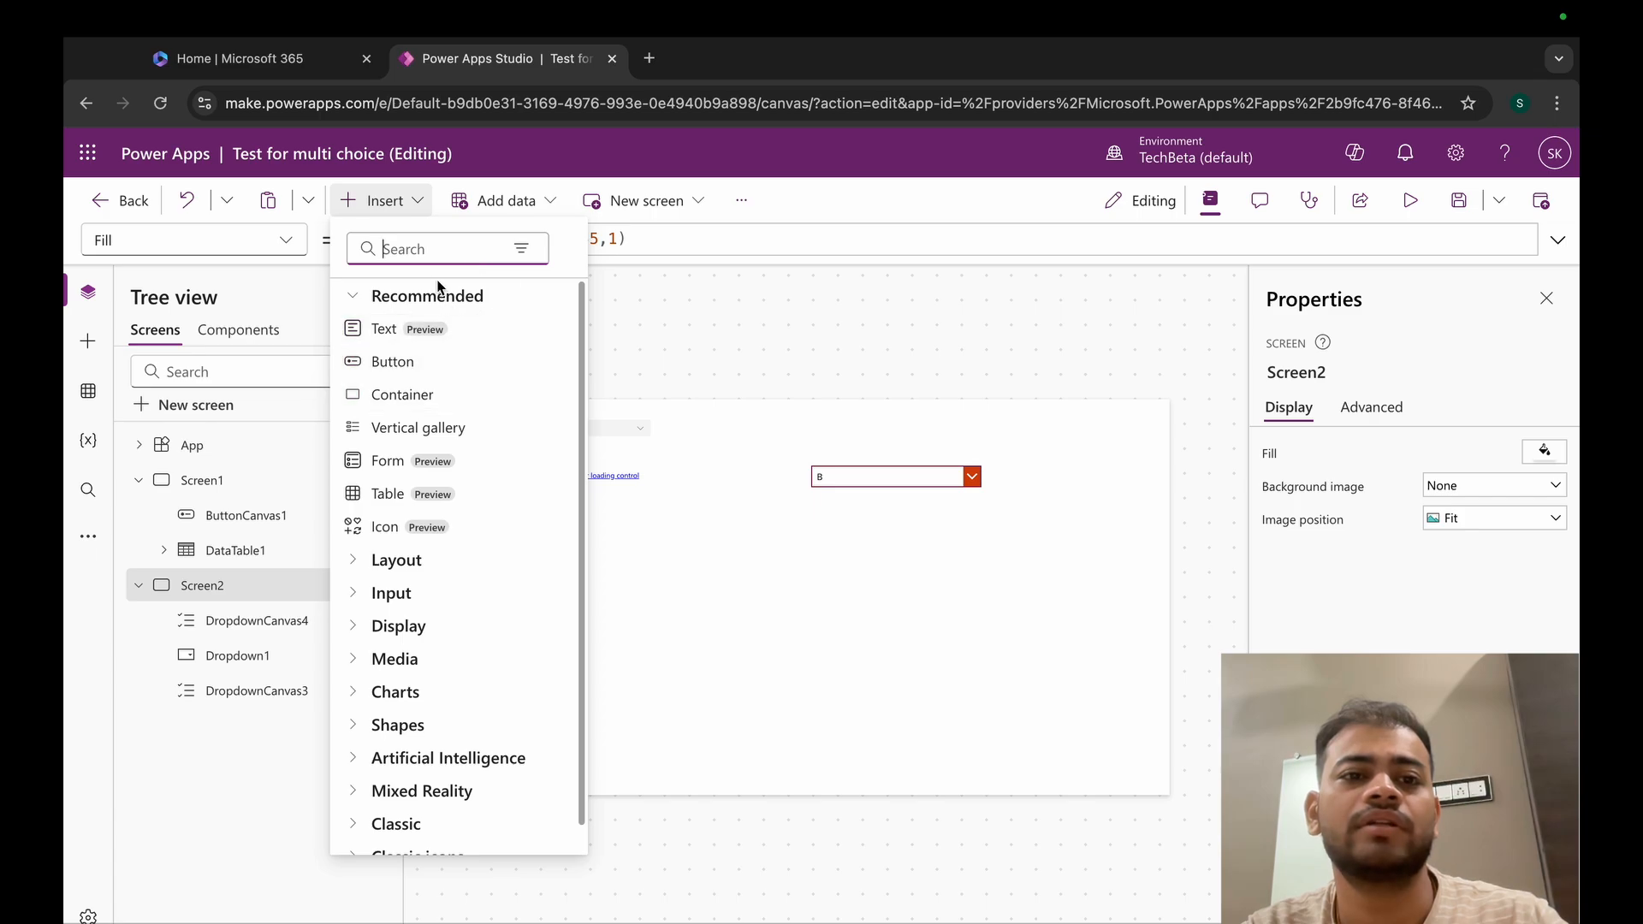
pyautogui.click(429, 253)
pyautogui.write('drop')
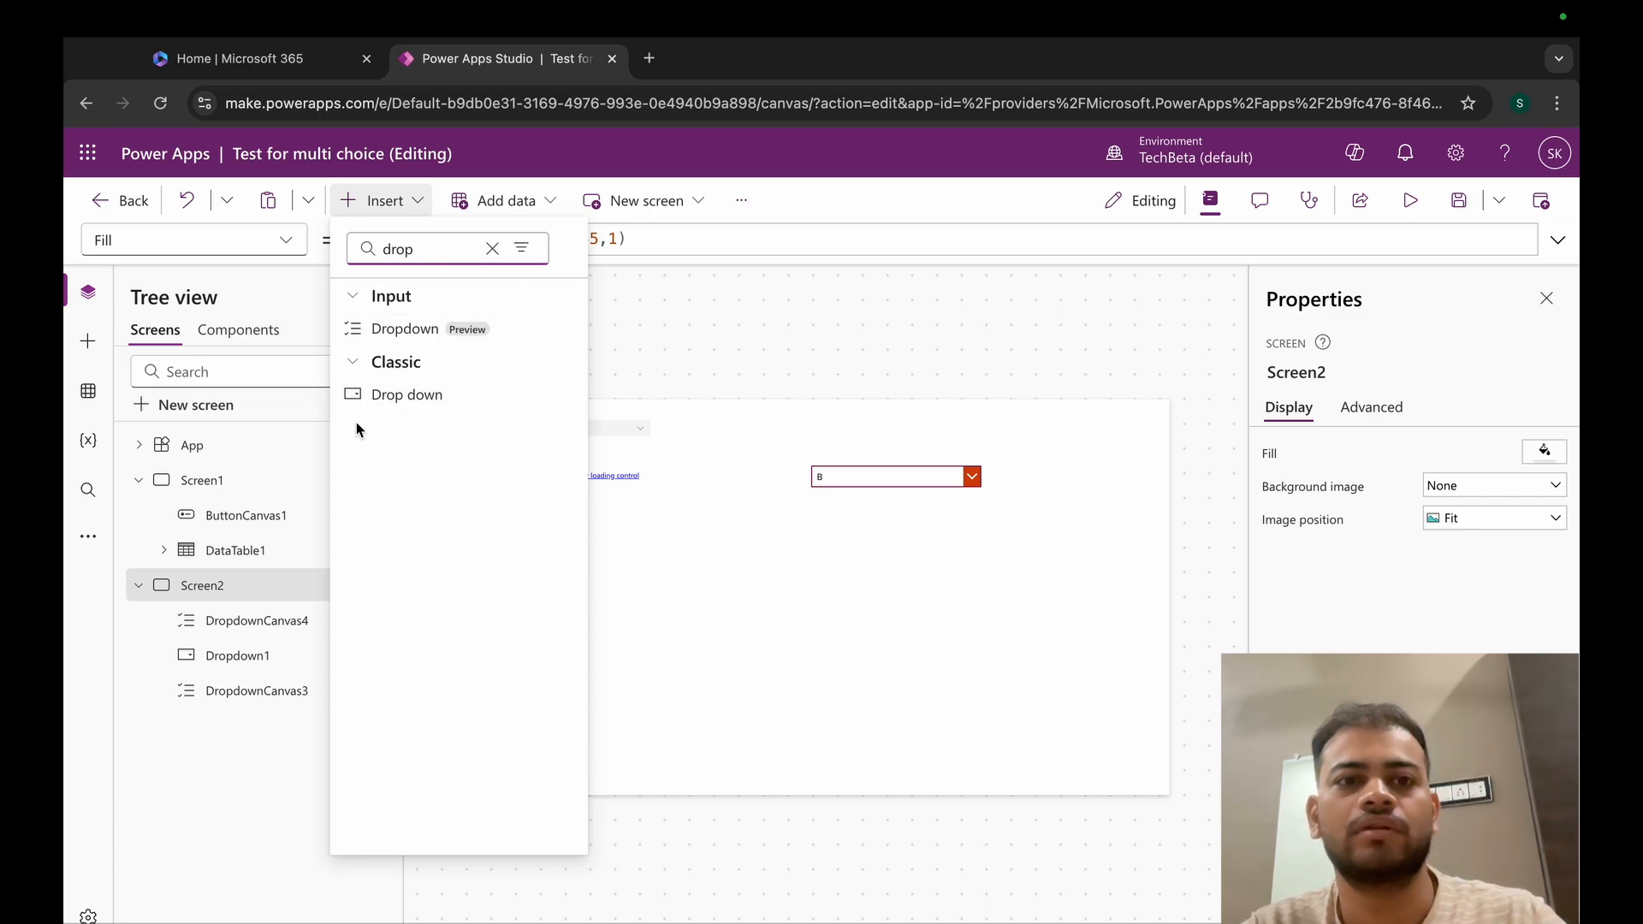
pyautogui.click(392, 359)
pyautogui.click(413, 330)
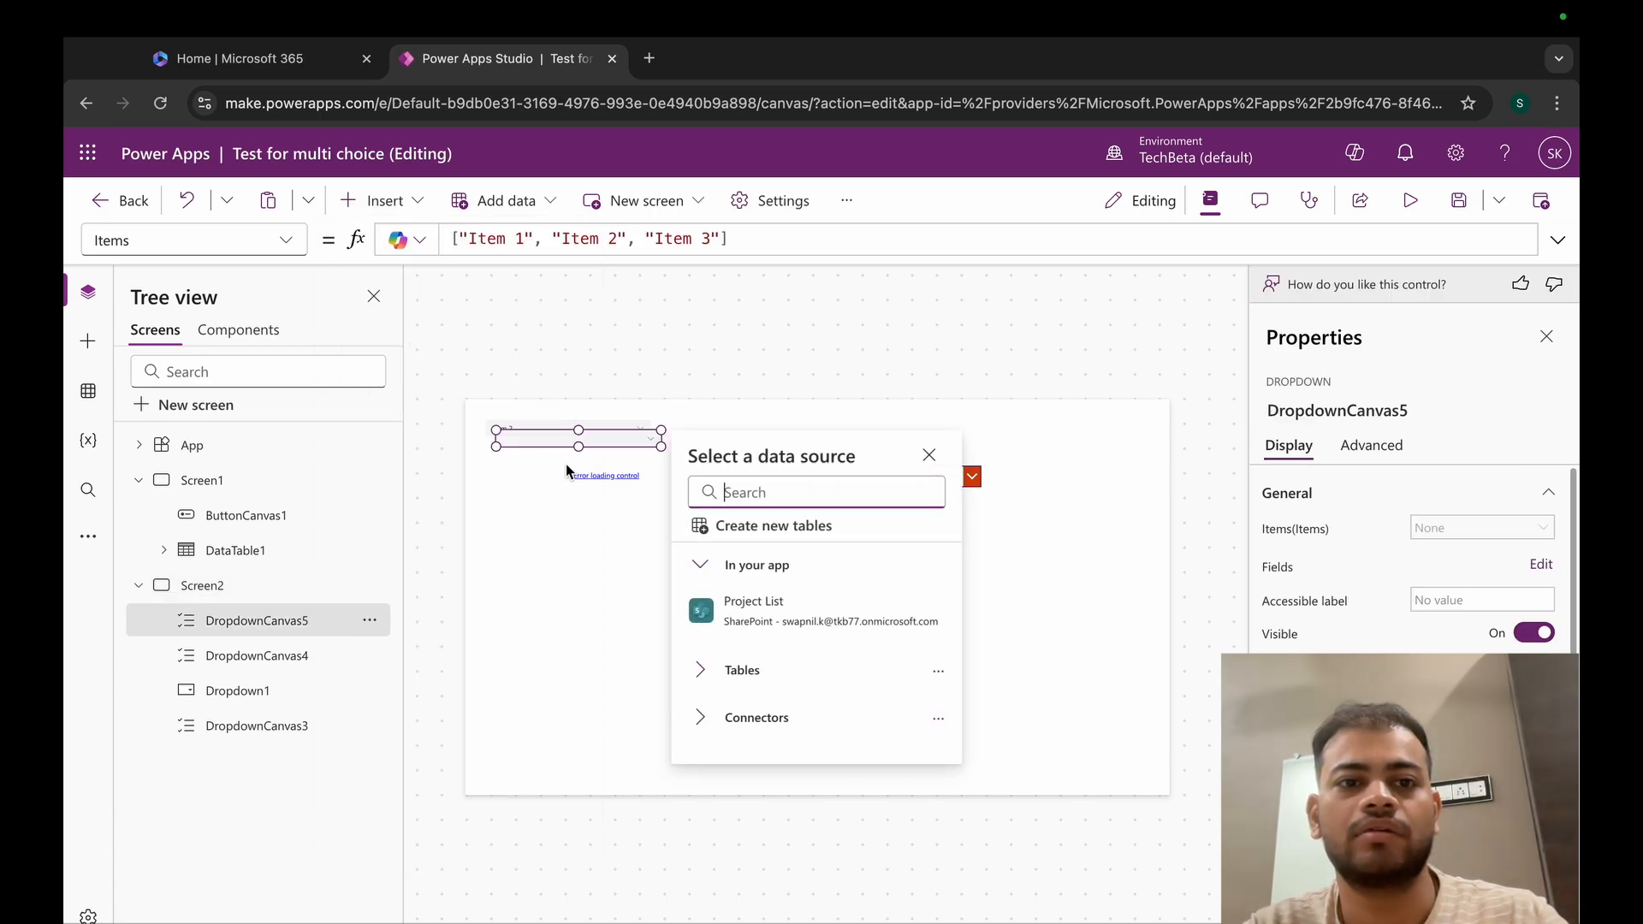
pyautogui.click(625, 446)
pyautogui.moveTo(625, 447); pyautogui.dragTo(618, 569)
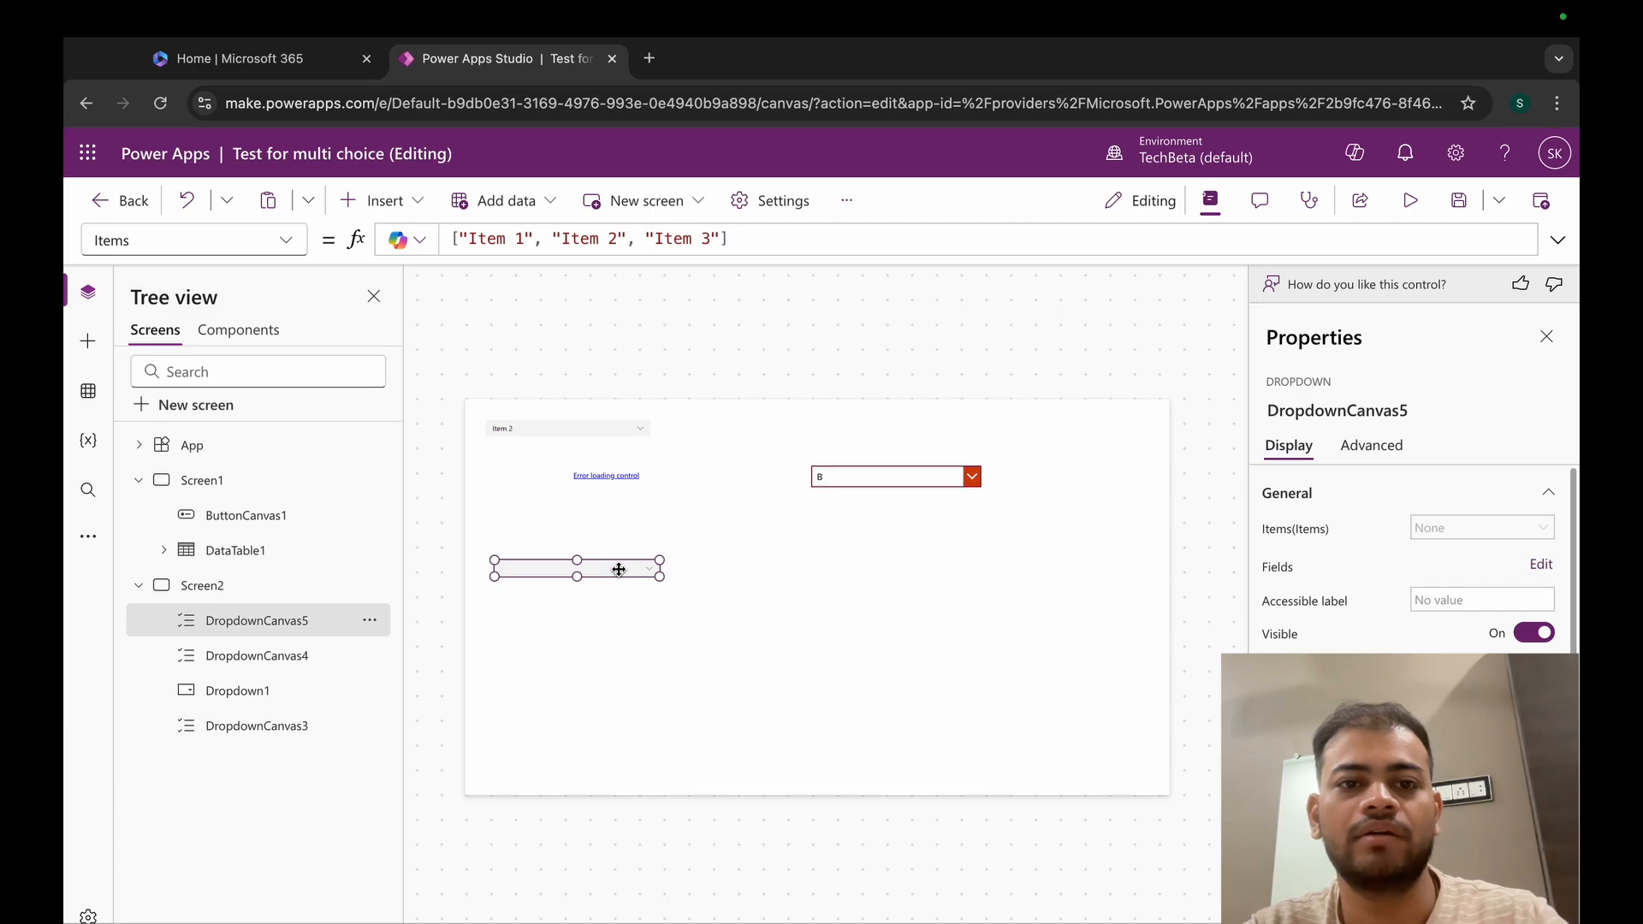
# - Set the third modern dropdown's DefaultSelectedItems property to ["Item 2"]
pyautogui.click(282, 242)
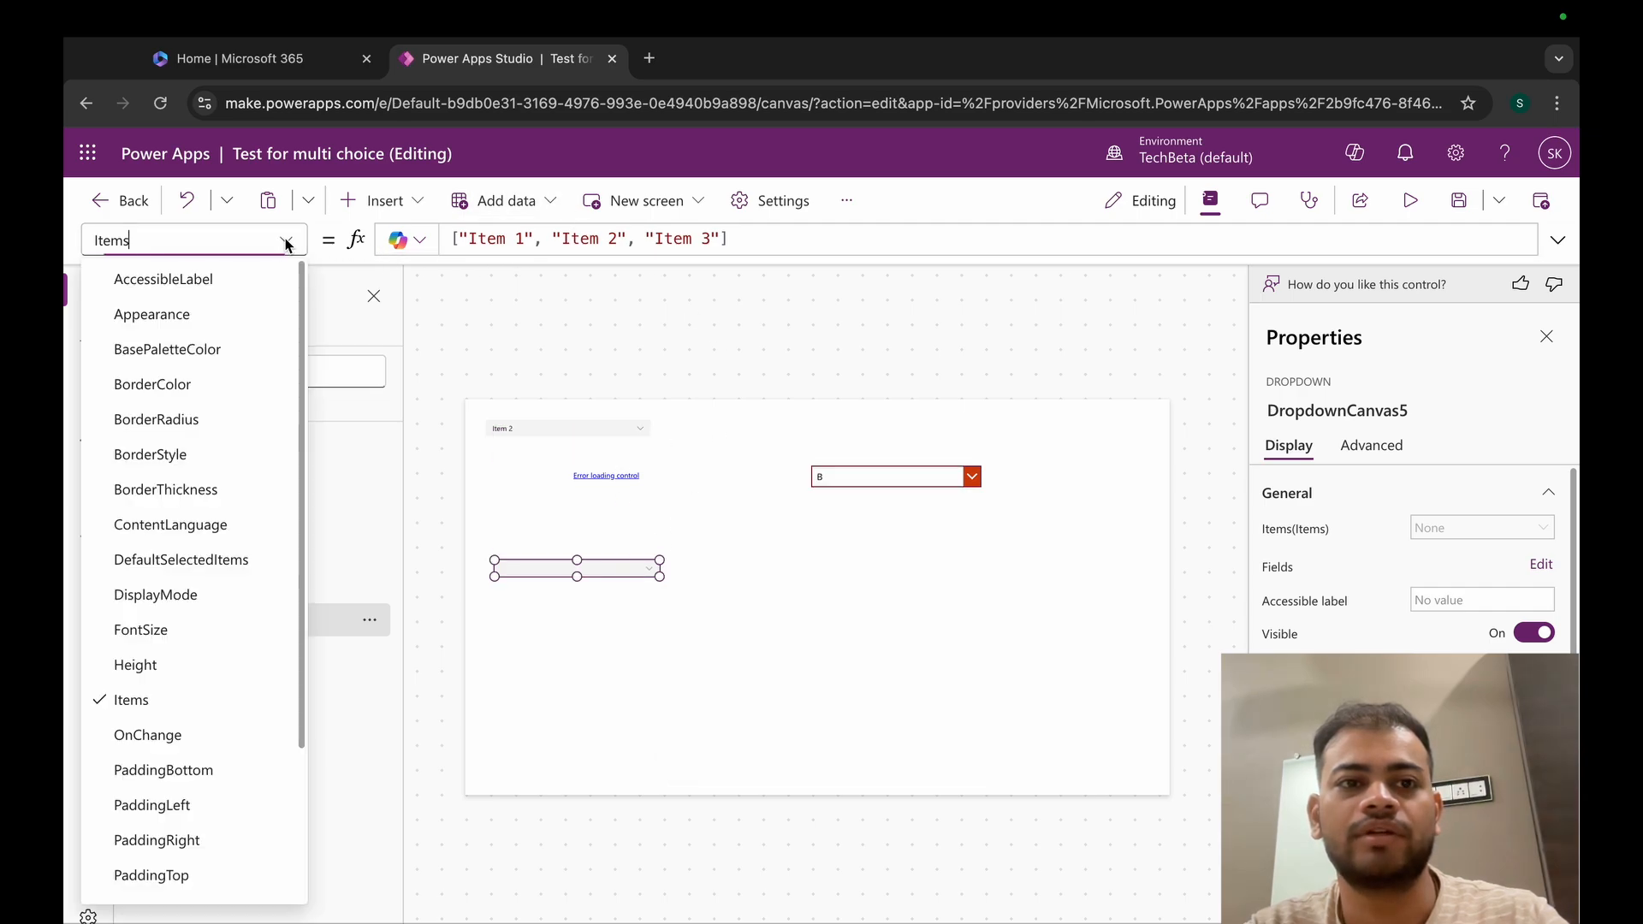
pyautogui.click(188, 557)
pyautogui.click(509, 231)
pyautogui.write('[]')
pyautogui.write('""')
pyautogui.write('Item 2')
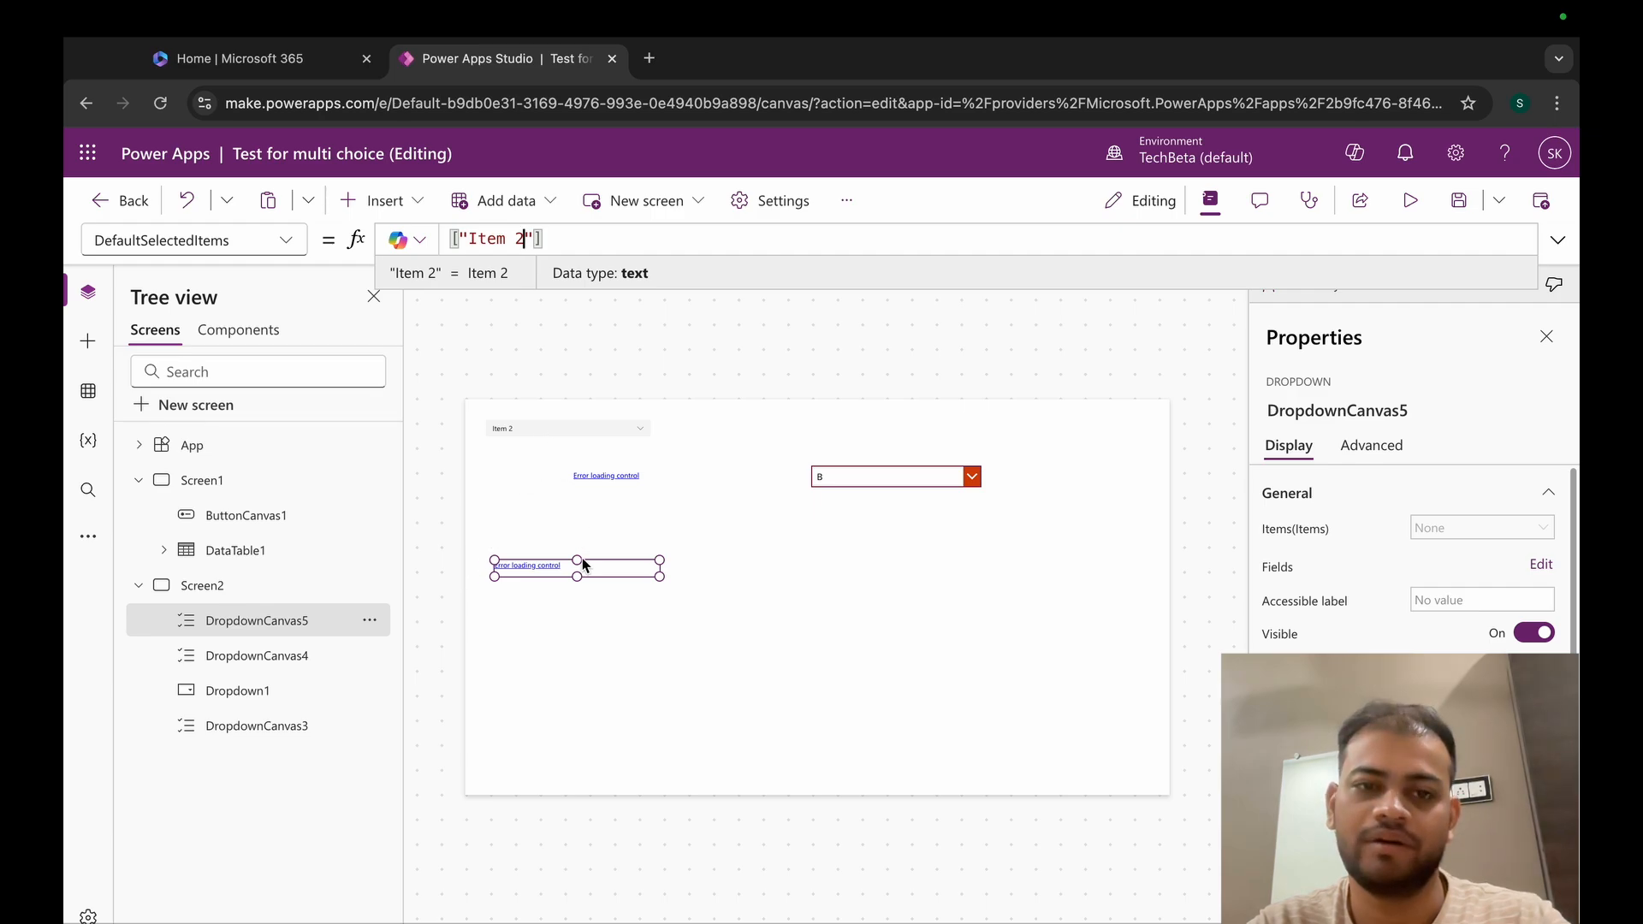
# - Copy the third modern dropdown's complete DefaultSelectedItems formula and deselect the control
pyautogui.hotkey('ctrl', 'a')
pyautogui.press('super+c')
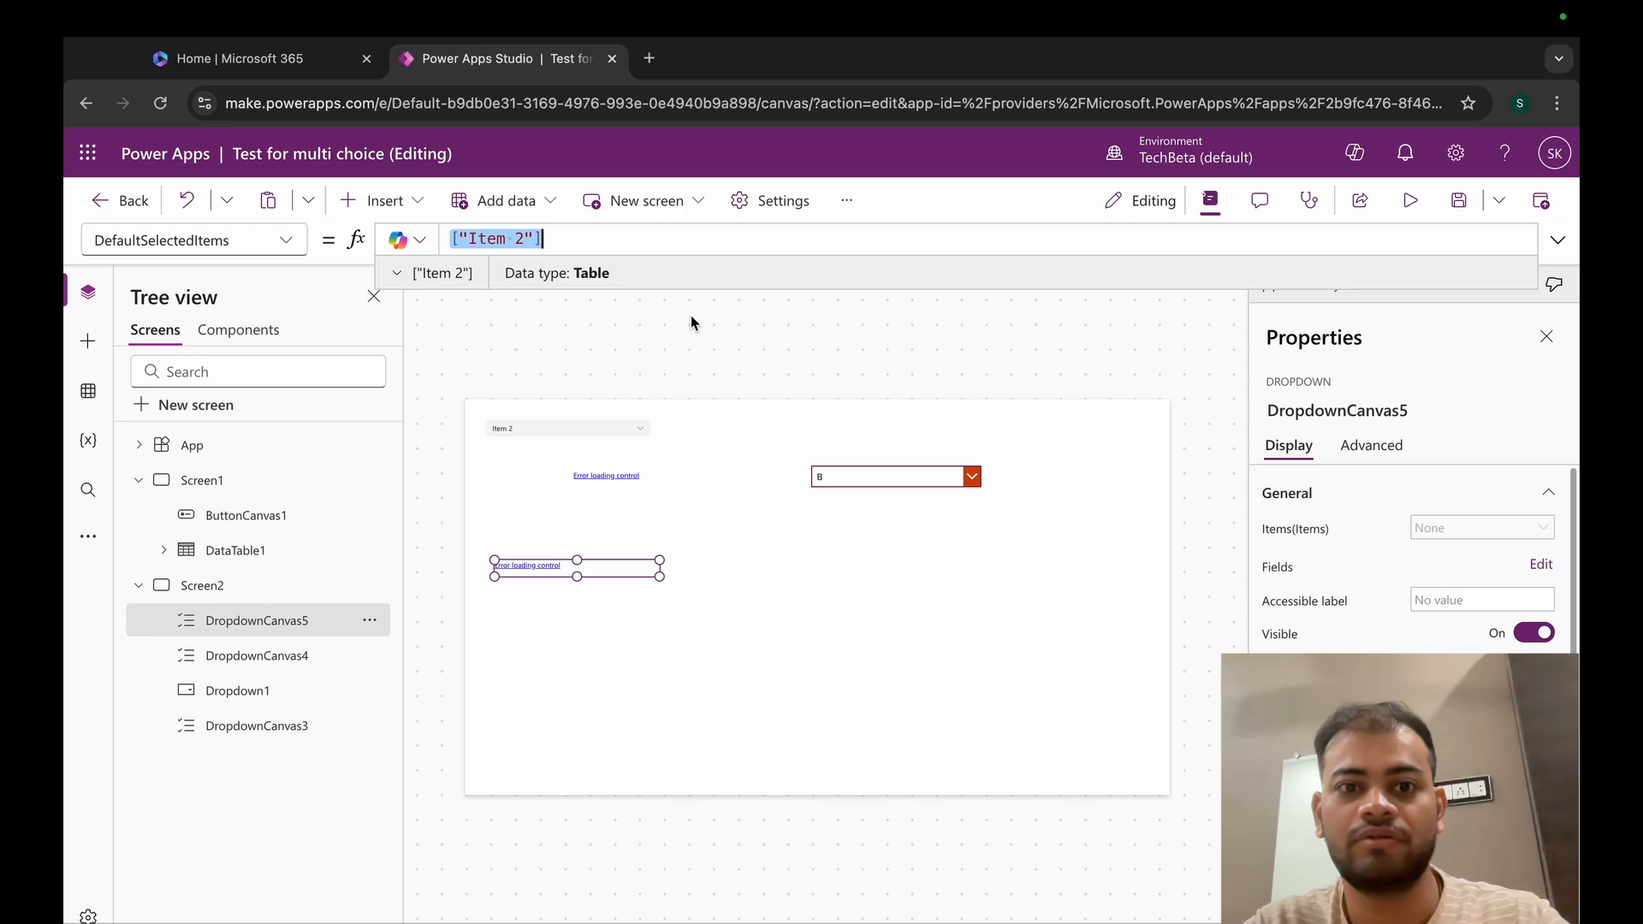
pyautogui.click(699, 581)
pyautogui.click(698, 589)
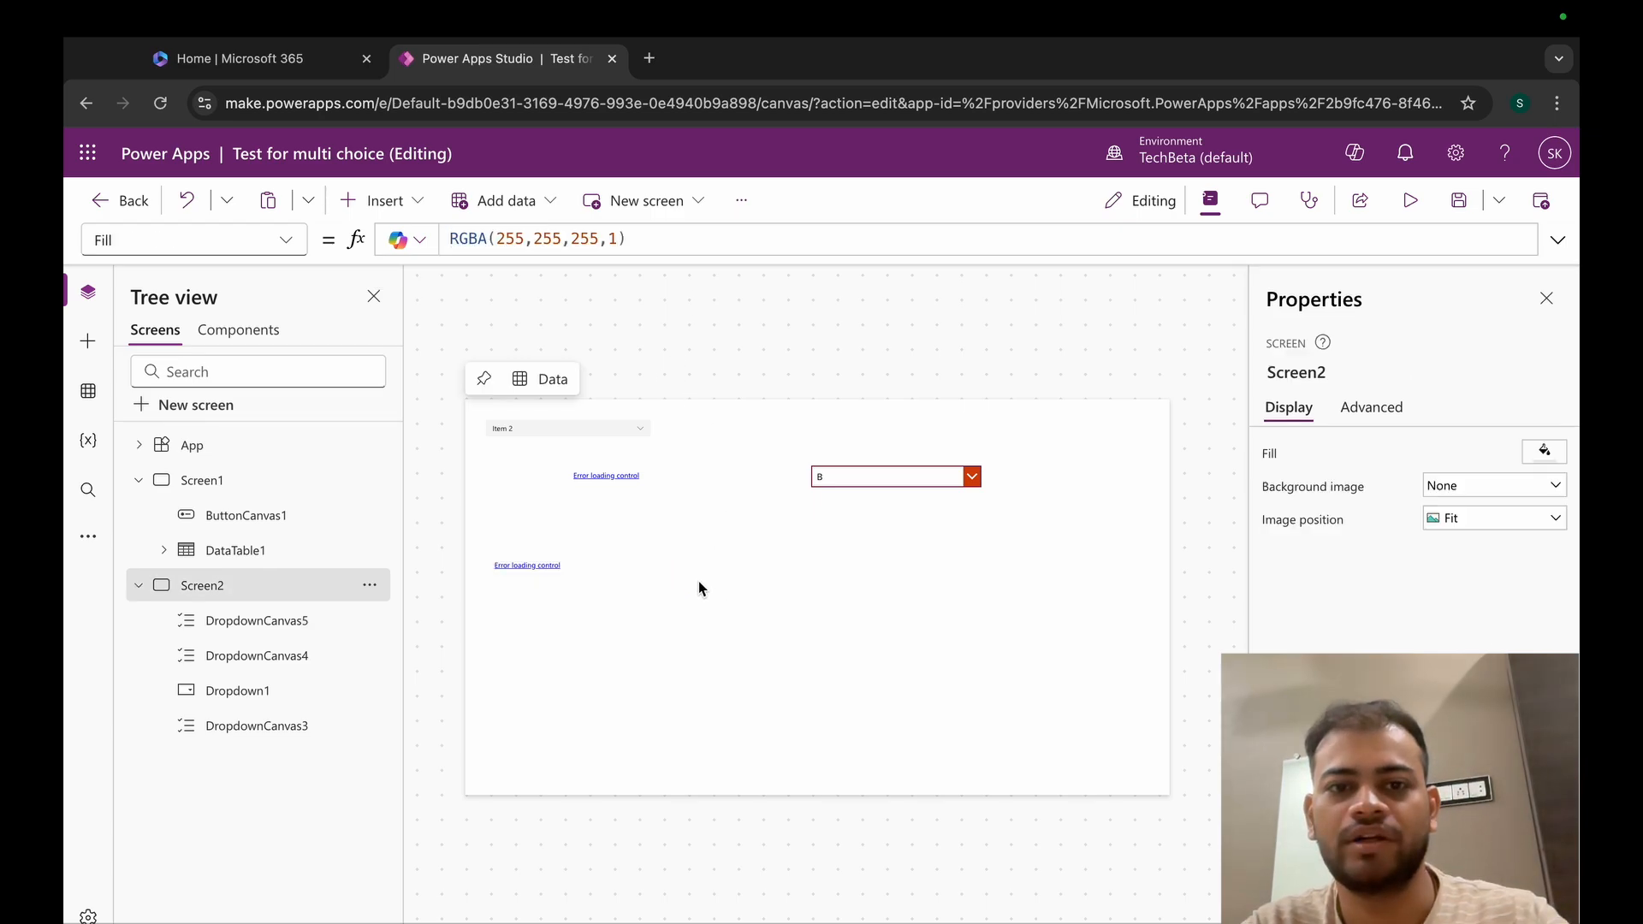
# - Insert a fourth modern dropdown on Screen2 and place it below the third one
pyautogui.click(376, 200)
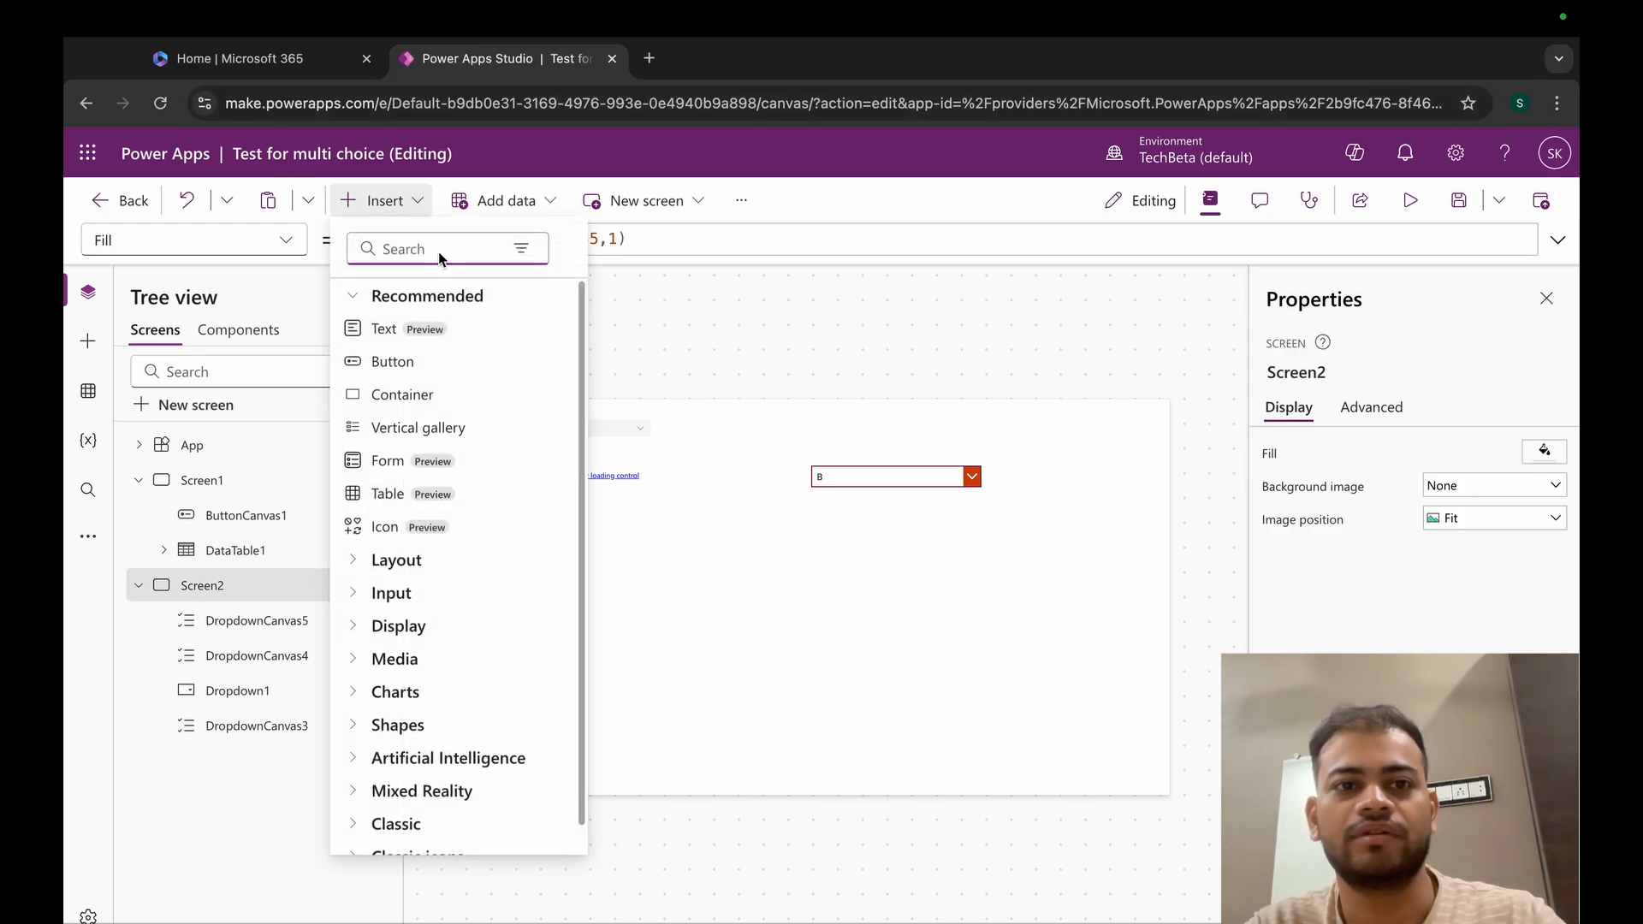
pyautogui.write('dropdwo')
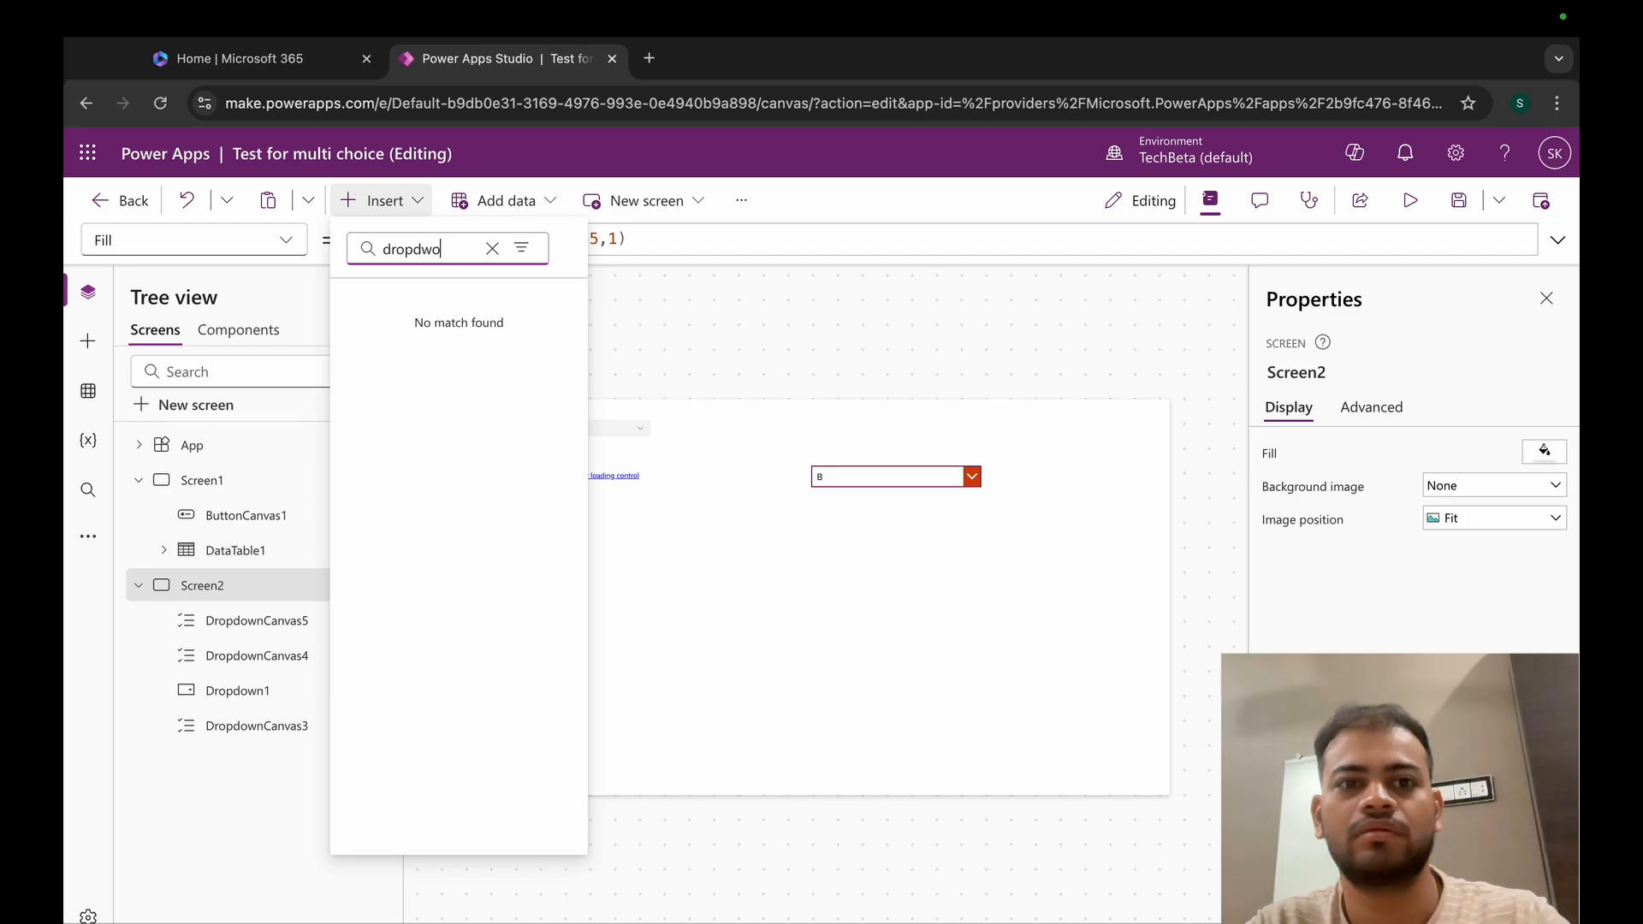
pyautogui.press('BackSpace')
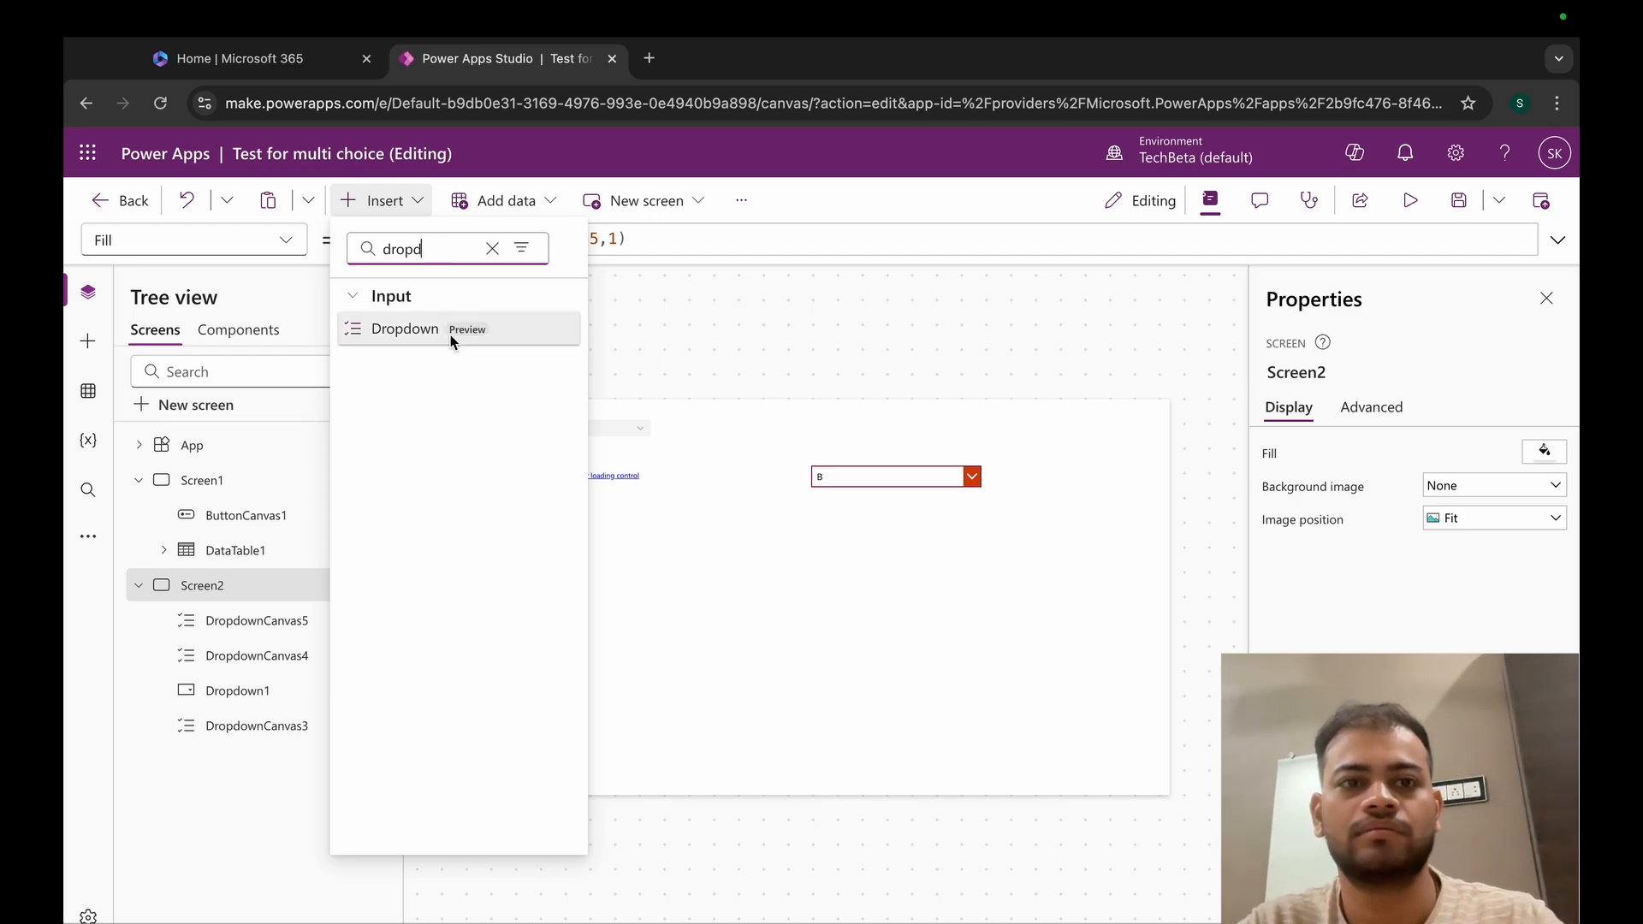
pyautogui.click(405, 331)
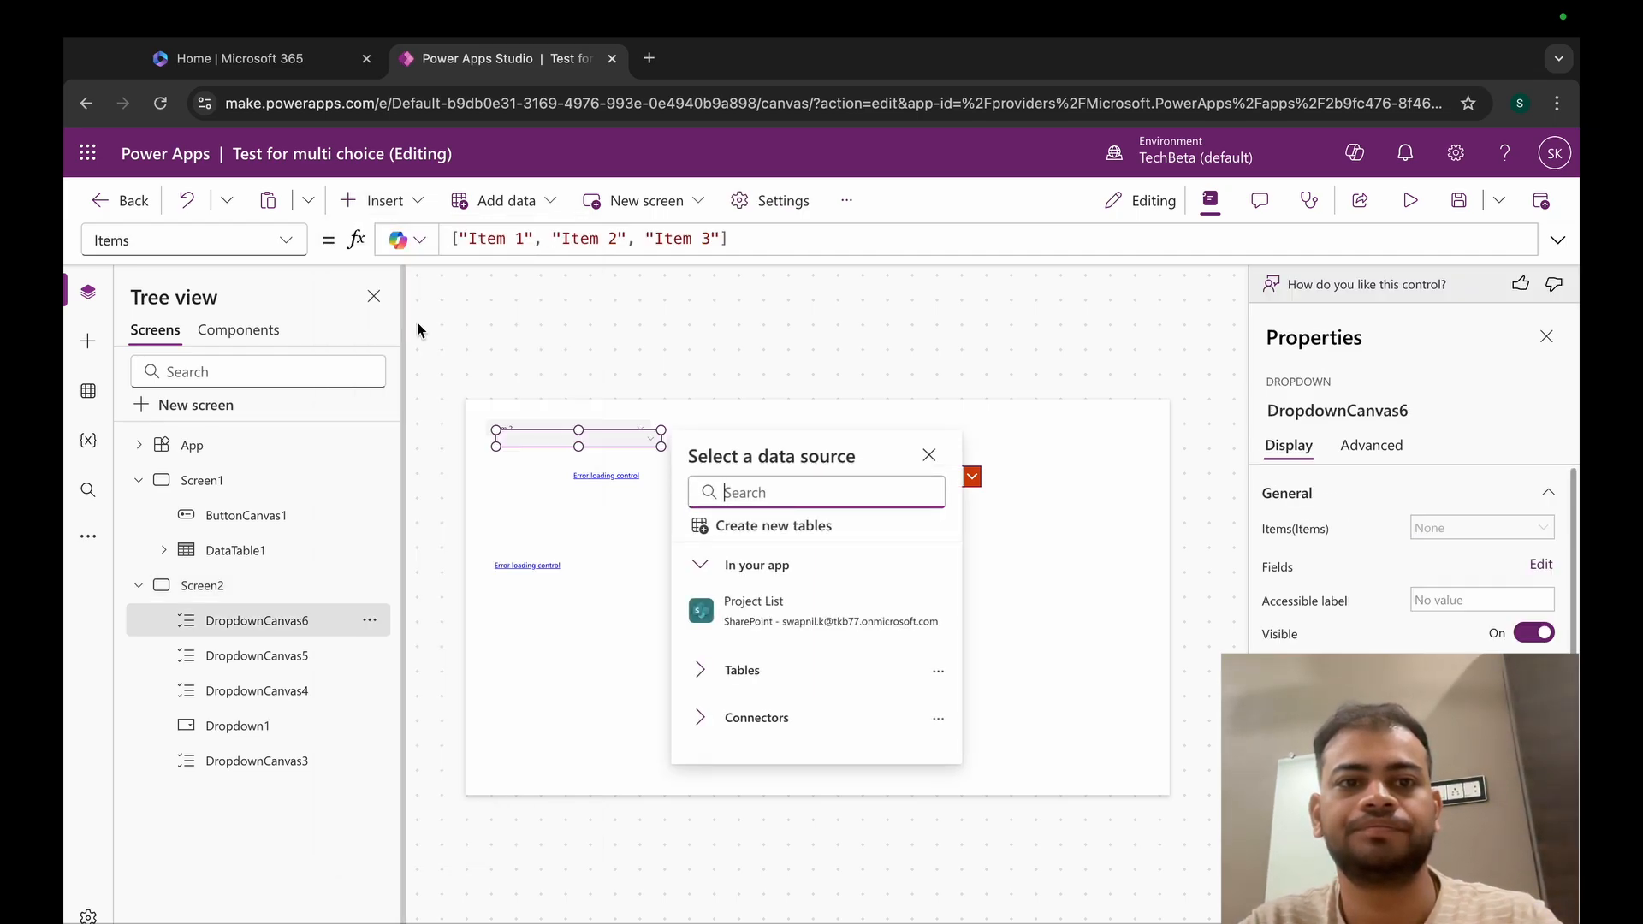
pyautogui.click(624, 438)
pyautogui.moveTo(624, 440); pyautogui.dragTo(645, 627)
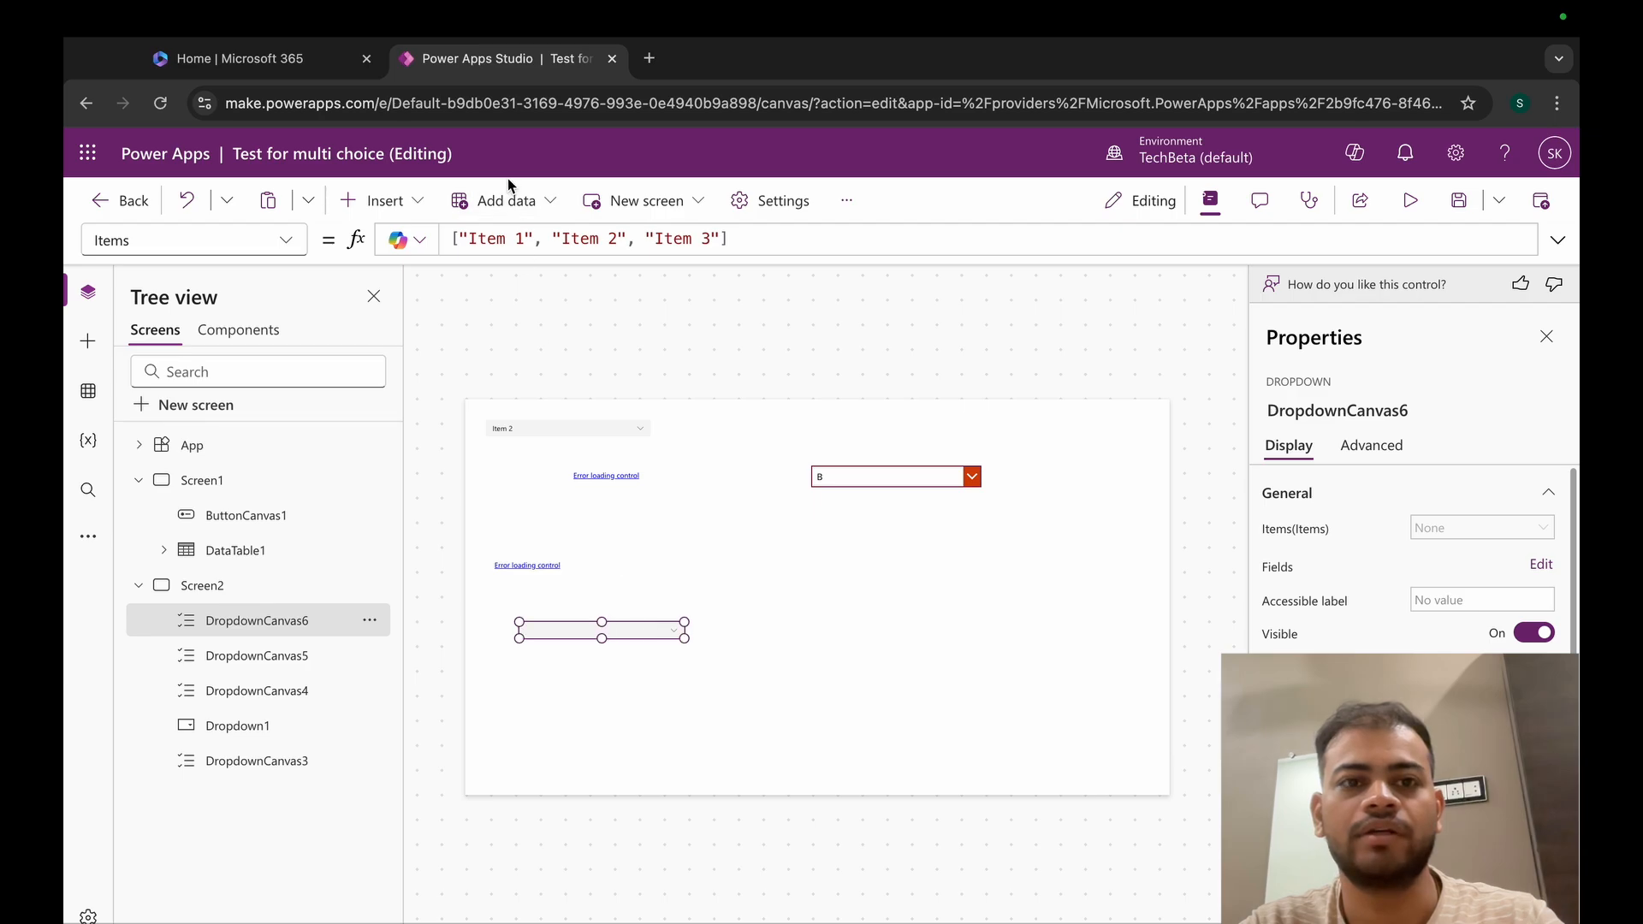
# - Paste the copied formula ["Item 2"] into the fourth modern dropdown's DefaultSelectedItems property
pyautogui.click(296, 243)
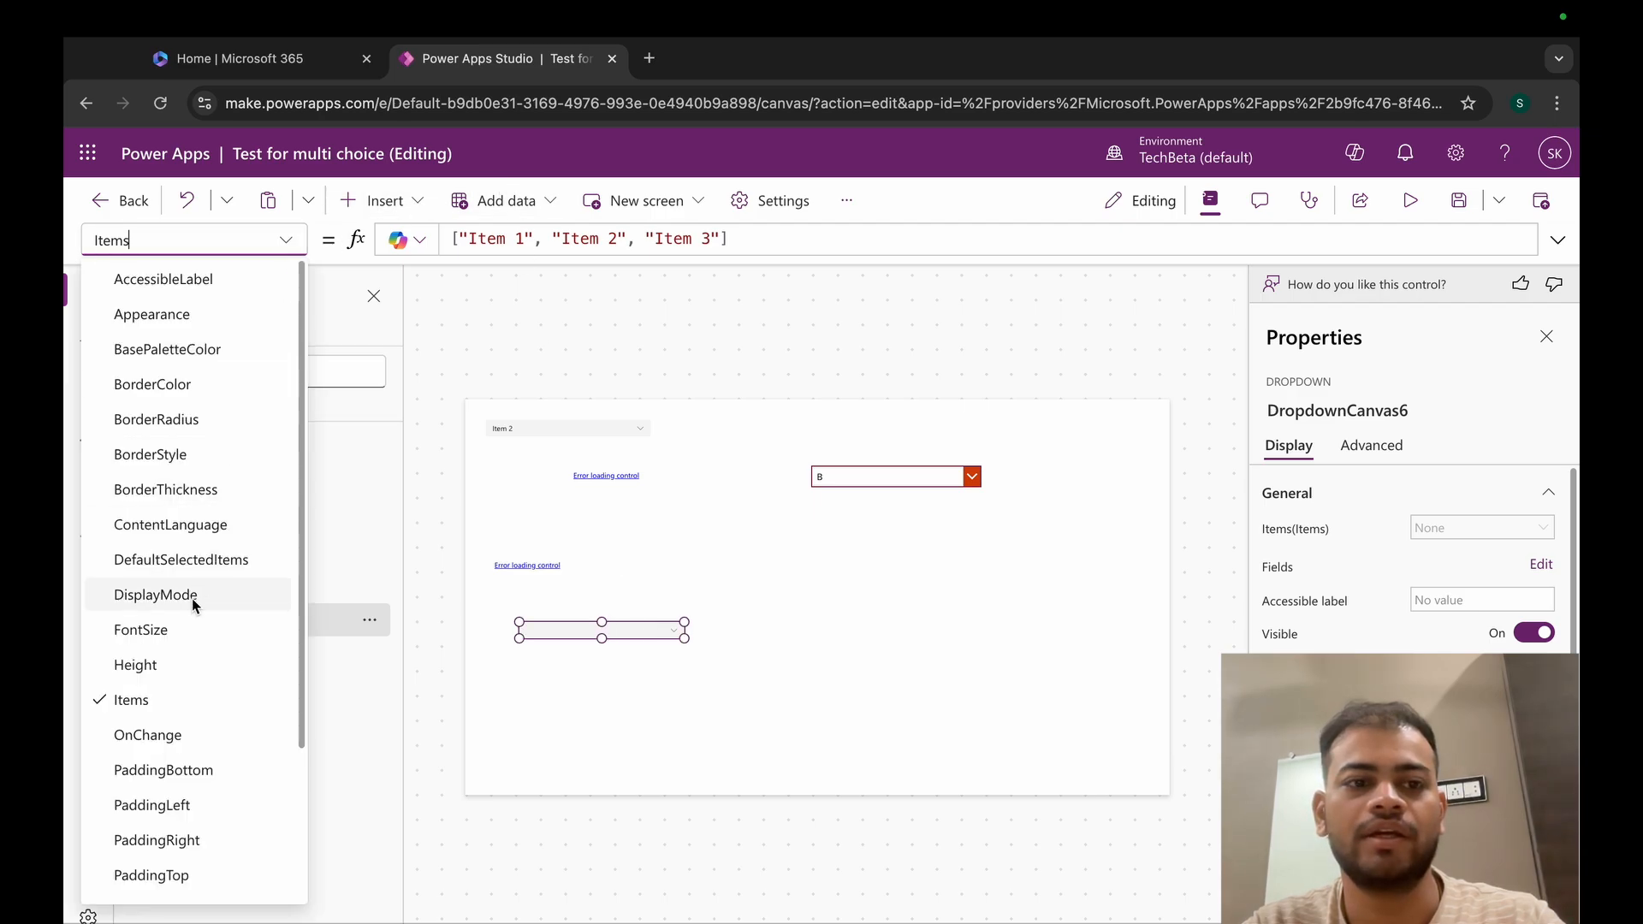
pyautogui.click(199, 571)
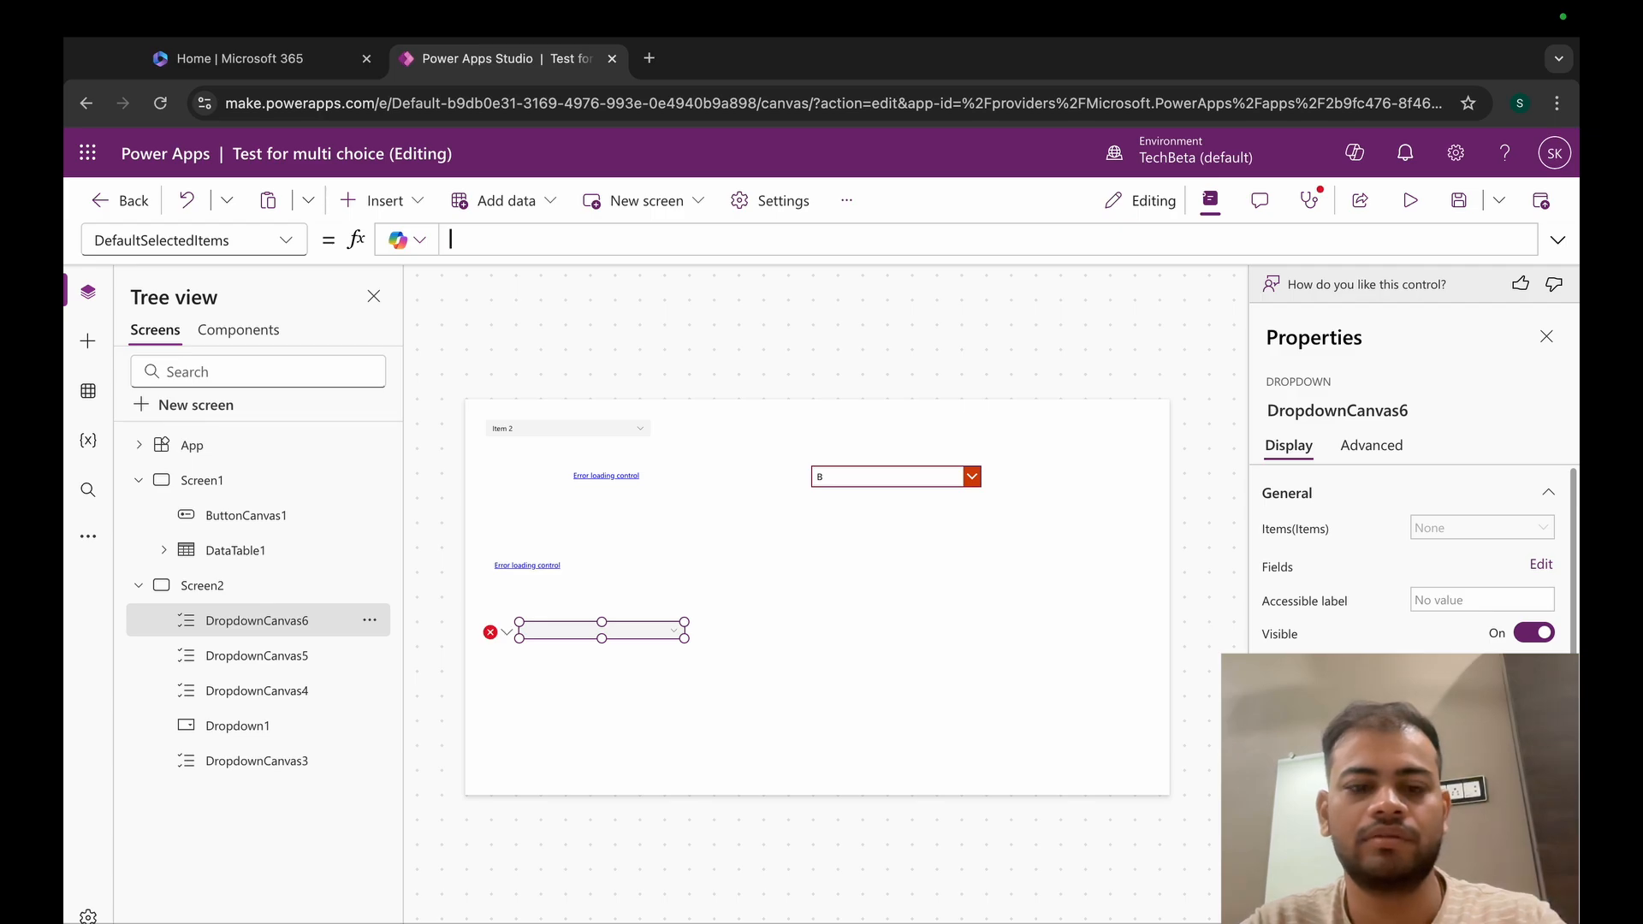
pyautogui.press('super+v')
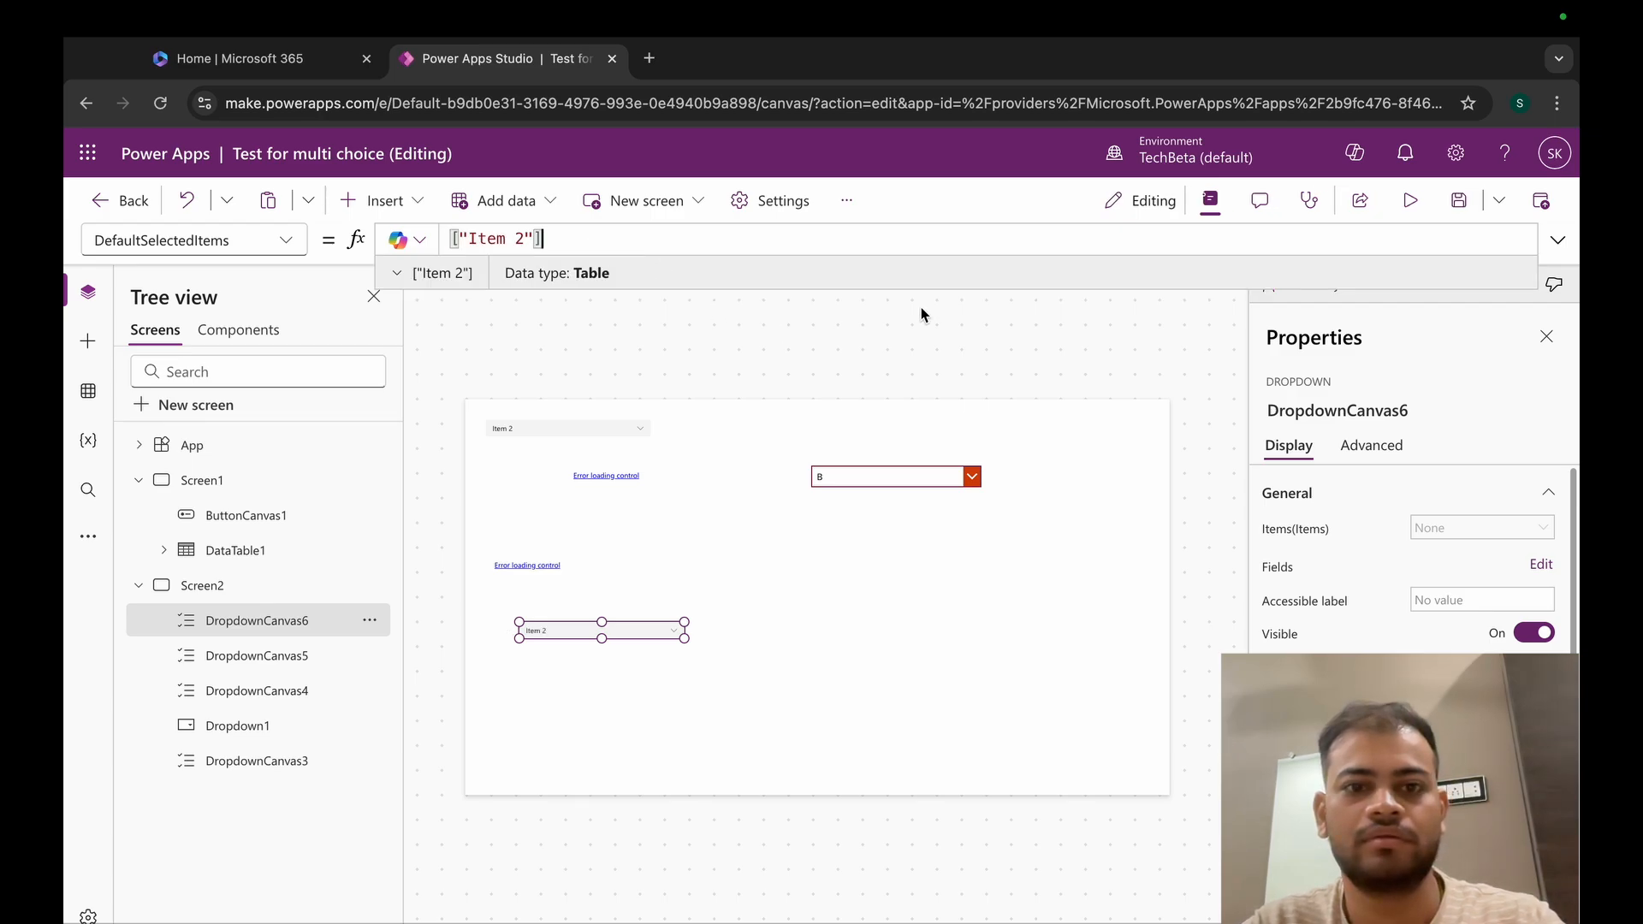
# - Preview Screen2 and test the fourth and second modern dropdowns by opening and closing their lists
pyautogui.click(1410, 200)
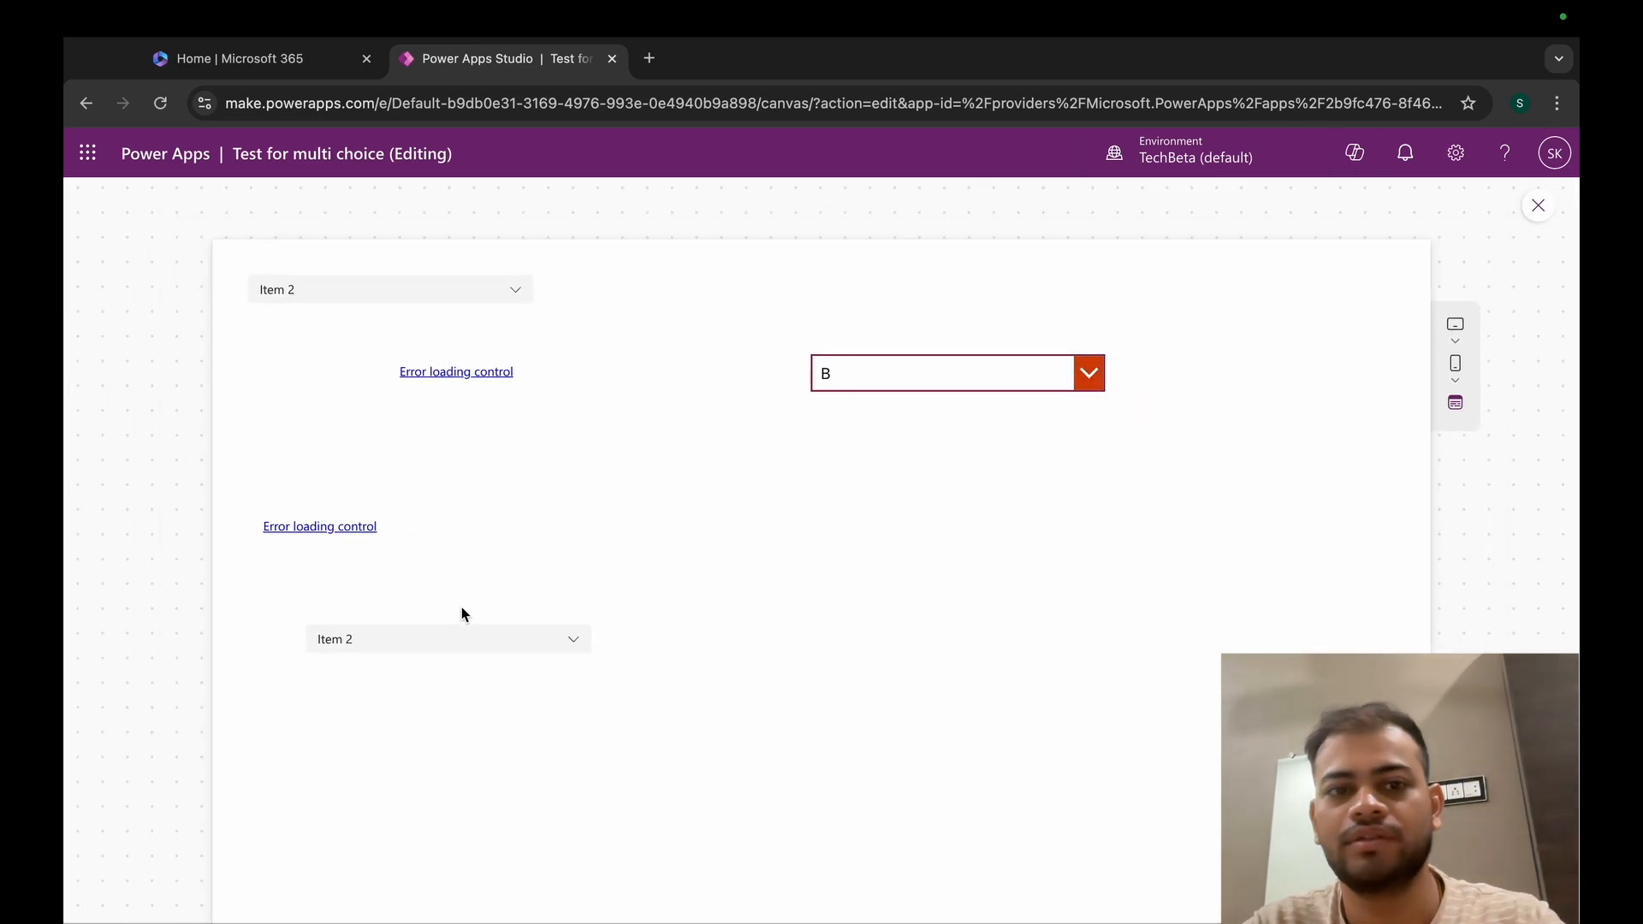
pyautogui.click(465, 637)
pyautogui.click(634, 603)
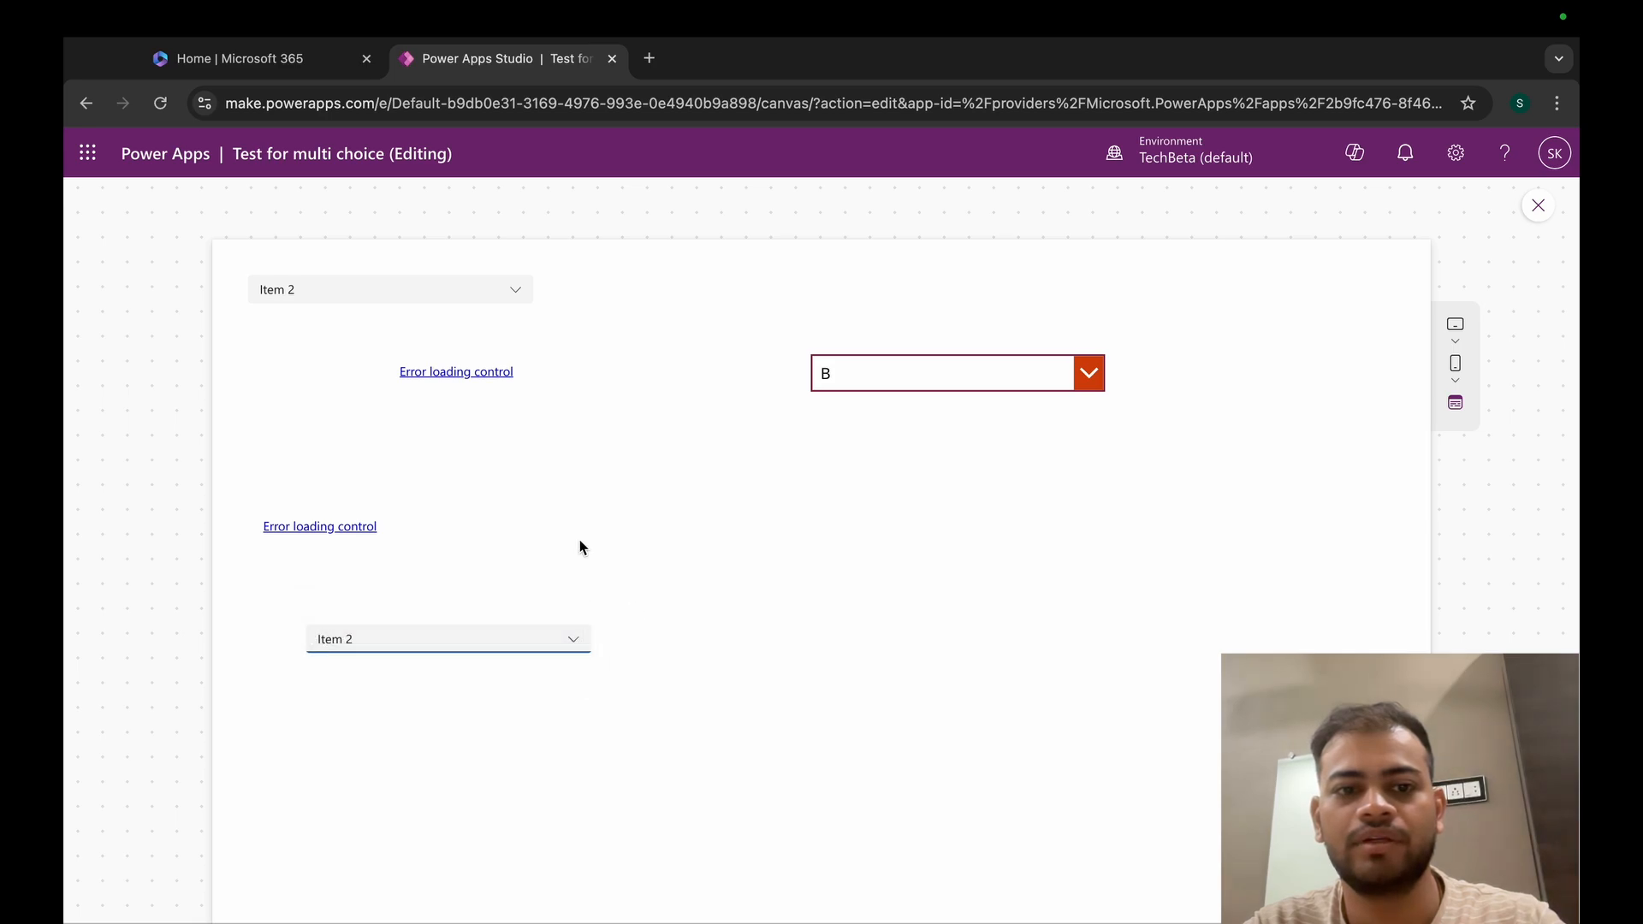
pyautogui.click(315, 275)
pyautogui.click(762, 556)
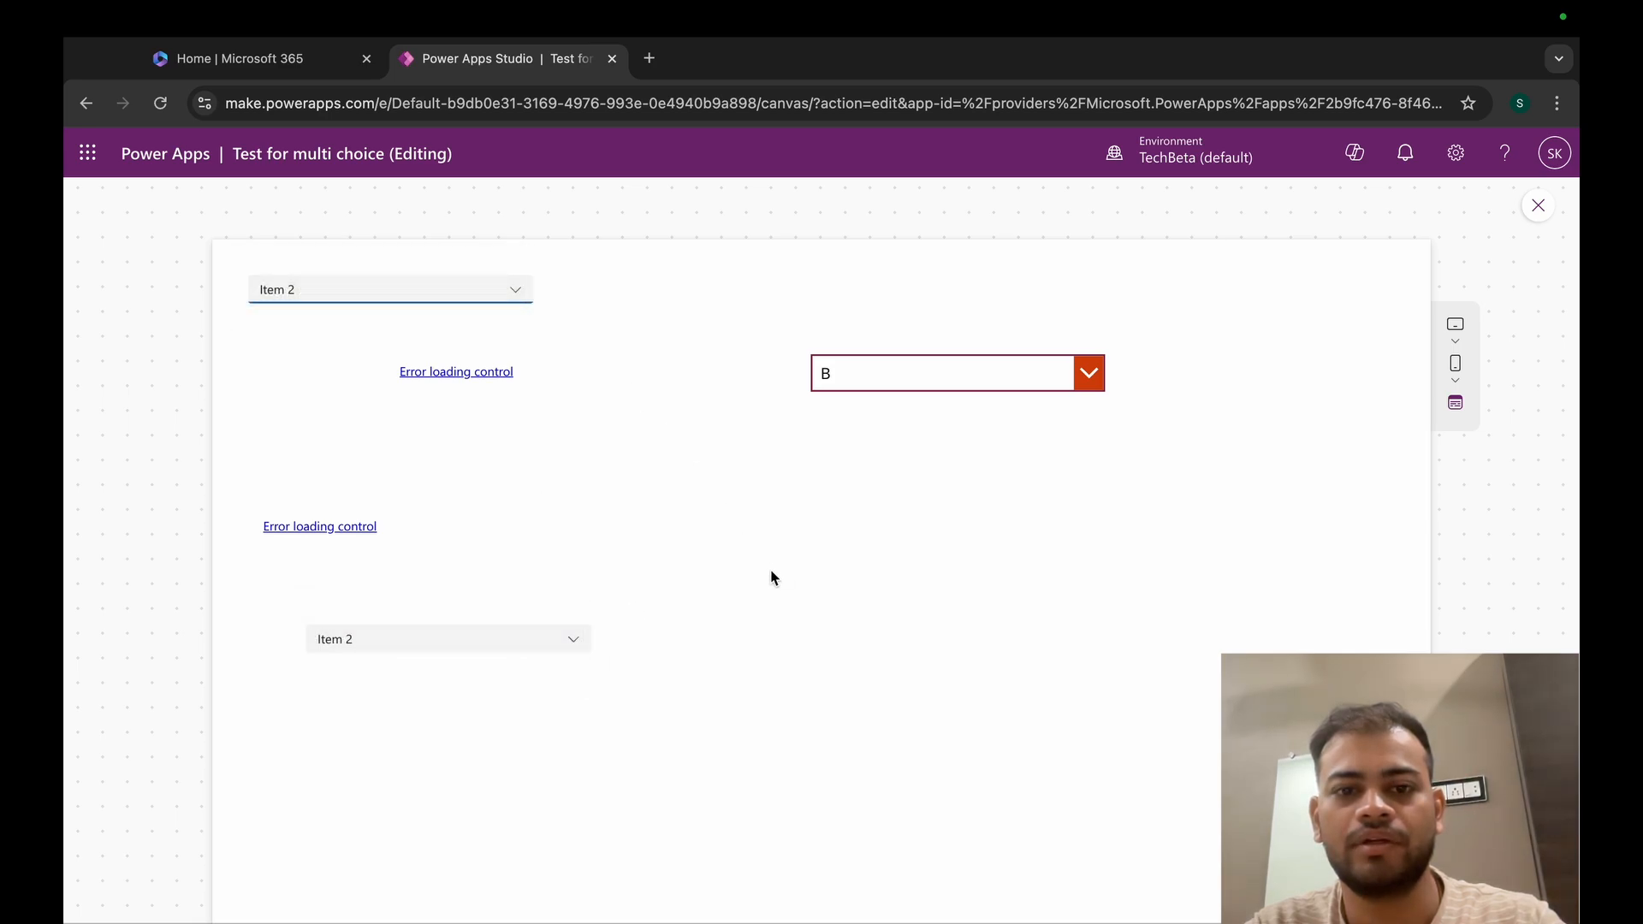